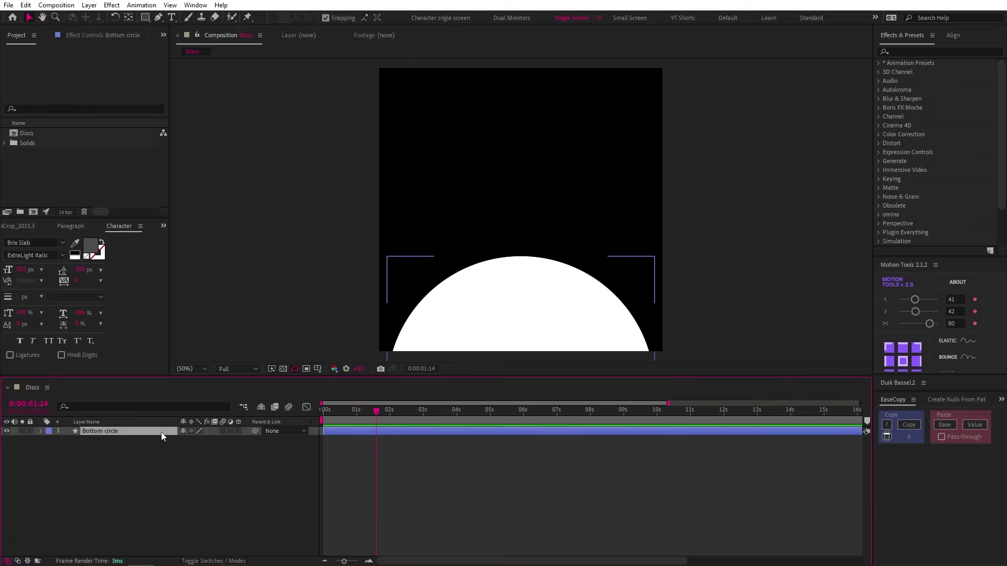
Make the Bottom circle layer 3D and choose Classic 3D as the composition's renderer.
{"action": "left_click_drag", "start_coordinate": [769, 276], "coordinate": [758, 109]}
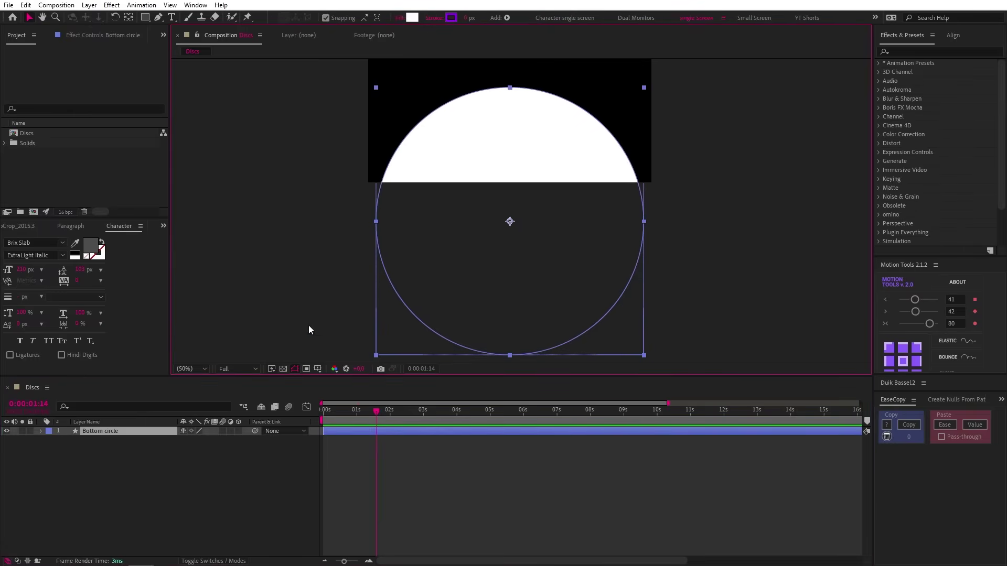
{"action": "left_click", "coordinate": [190, 368]}
{"action": "left_click", "coordinate": [198, 391]}
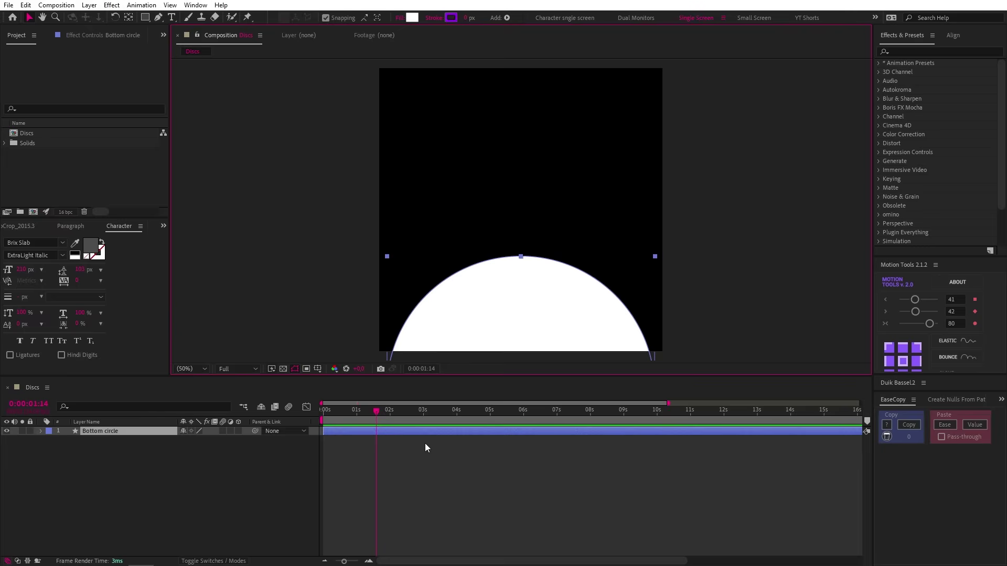
{"action": "left_click", "coordinate": [342, 431]}
{"action": "left_click", "coordinate": [237, 431]}
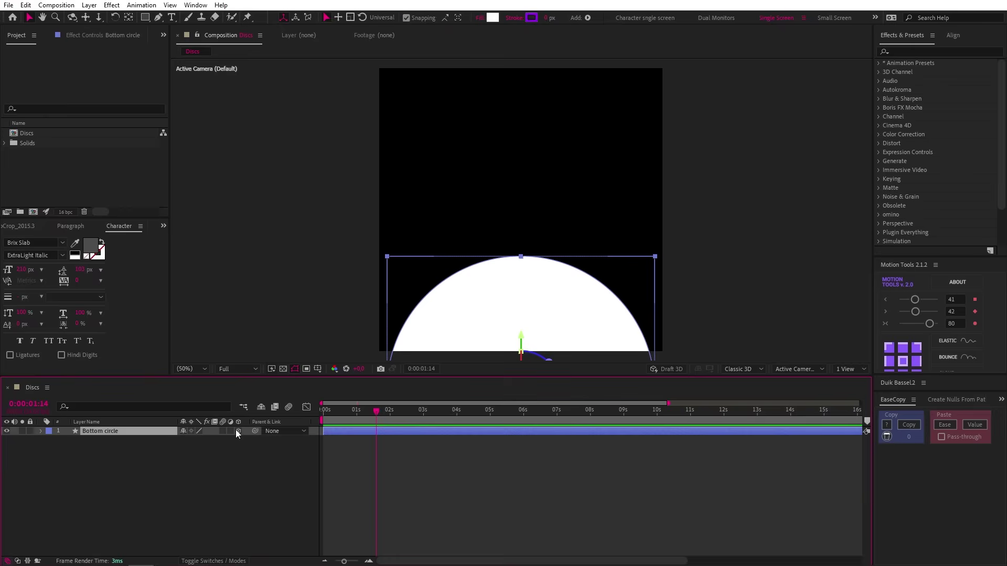
{"action": "left_click", "coordinate": [742, 369]}
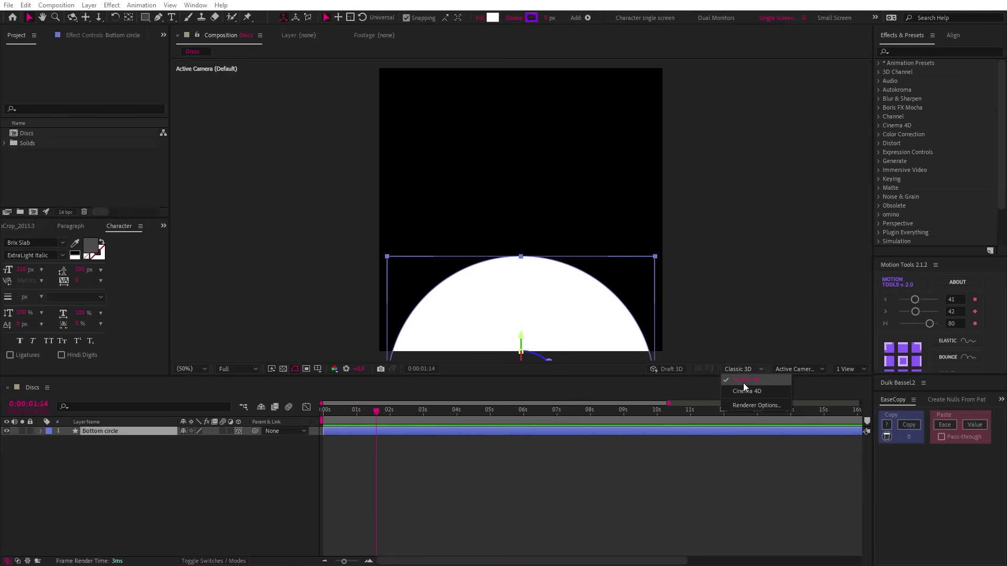
{"action": "left_click", "coordinate": [743, 385]}
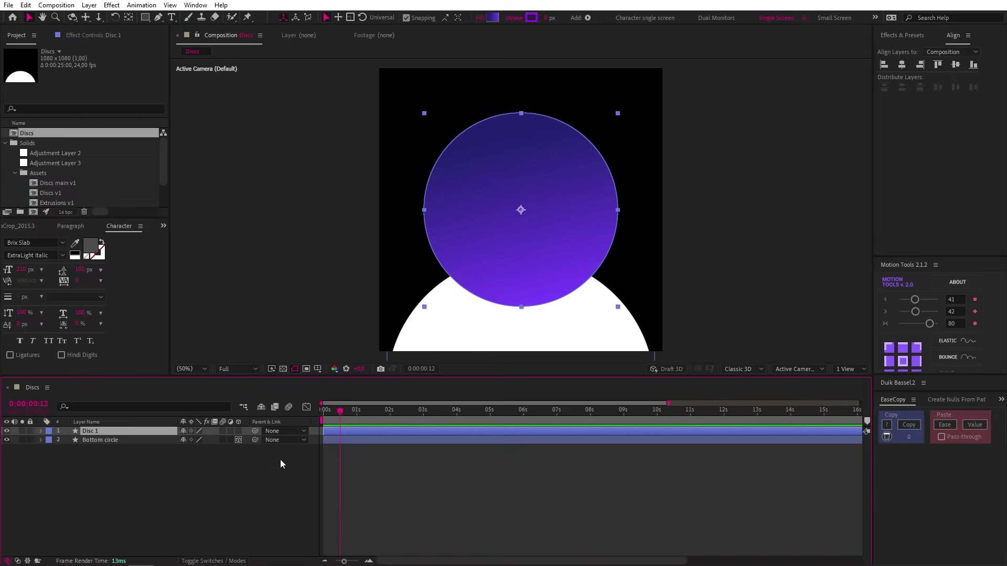
Make Disc 1 a 3D layer starting at 0:00:00:12 and lay it flat on top of the Bottom circle with X rotation 90°.
{"action": "left_click", "coordinate": [238, 431]}
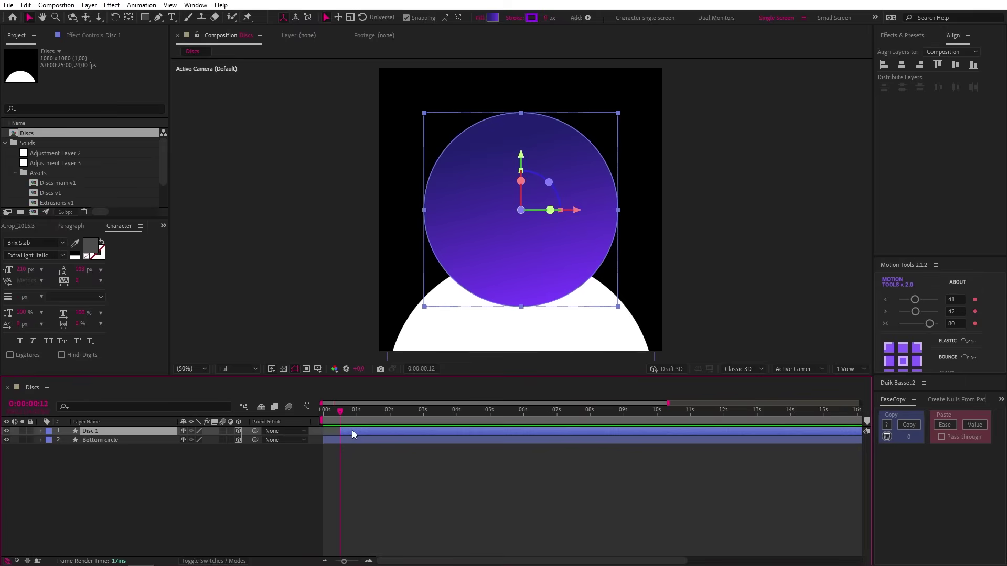
{"action": "key", "text": "r"}
{"action": "left_click", "coordinate": [195, 449]}
{"action": "key", "text": "Return"}
{"action": "left_click_drag", "start_coordinate": [522, 264], "coordinate": [522, 306]}
Duplicate Disc 1, raise the copy slightly above the original, and parent it to Disc 1.
{"action": "left_click", "coordinate": [481, 429]}
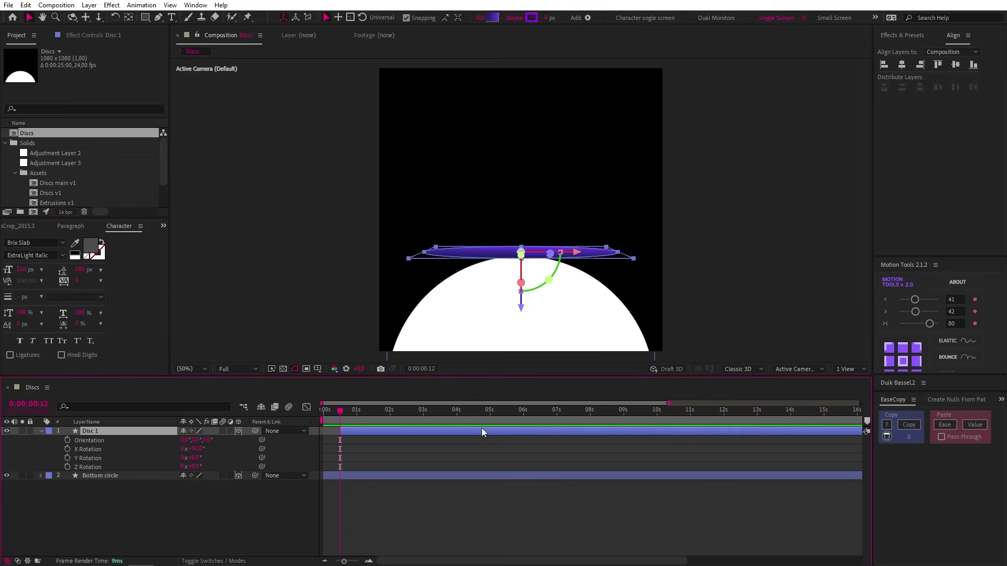
{"action": "key", "text": "ctrl+d"}
{"action": "left_click_drag", "start_coordinate": [522, 305], "coordinate": [521, 297]}
{"action": "left_click_drag", "start_coordinate": [255, 431], "coordinate": [146, 439]}
Give Disc 1 and Disc 2 an orange label, and duplicate Disc 2.
{"action": "left_click", "coordinate": [345, 441], "text": "ctrl"}
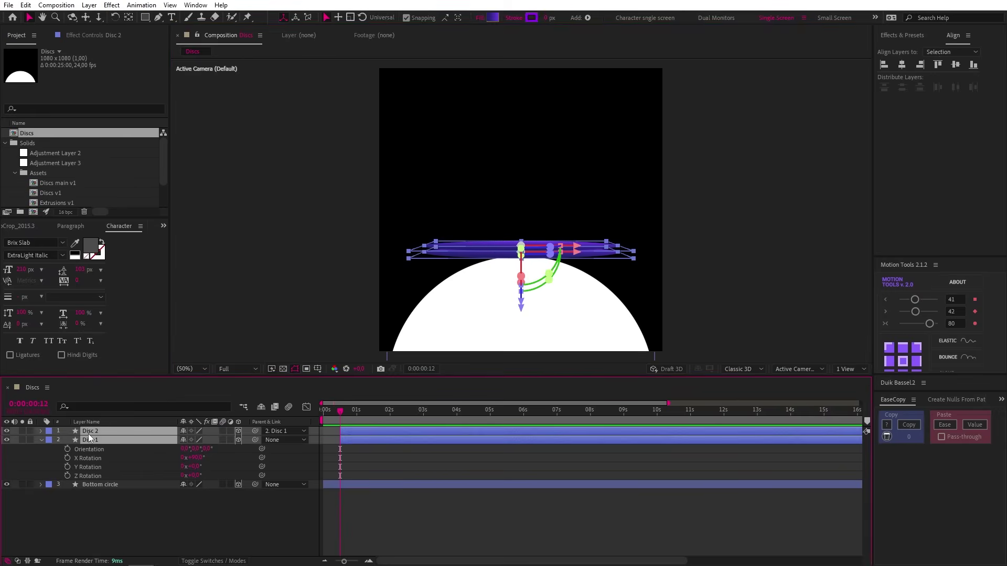
{"action": "left_click", "coordinate": [49, 431]}
{"action": "left_click", "coordinate": [68, 357]}
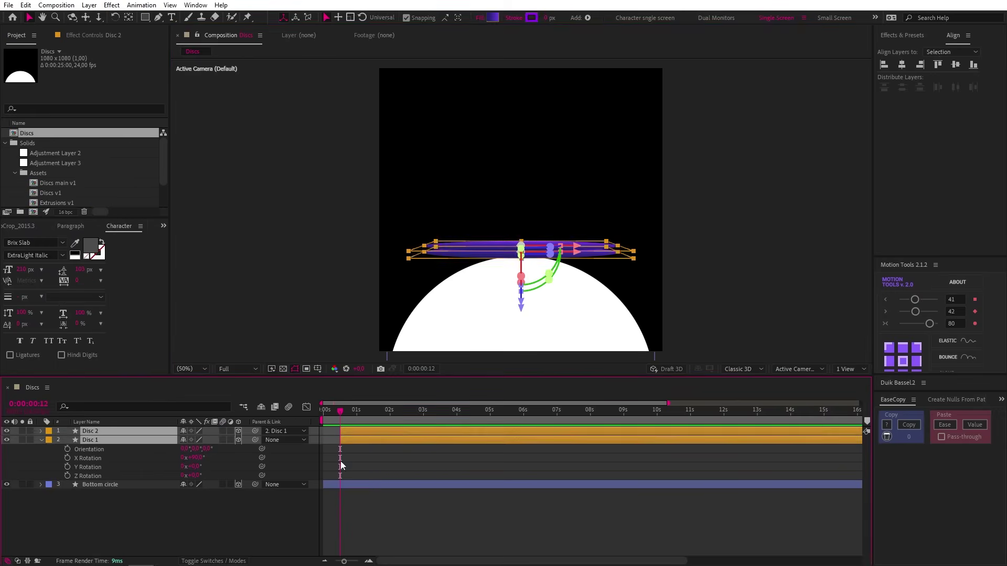
{"action": "key", "text": "ctrl+d"}
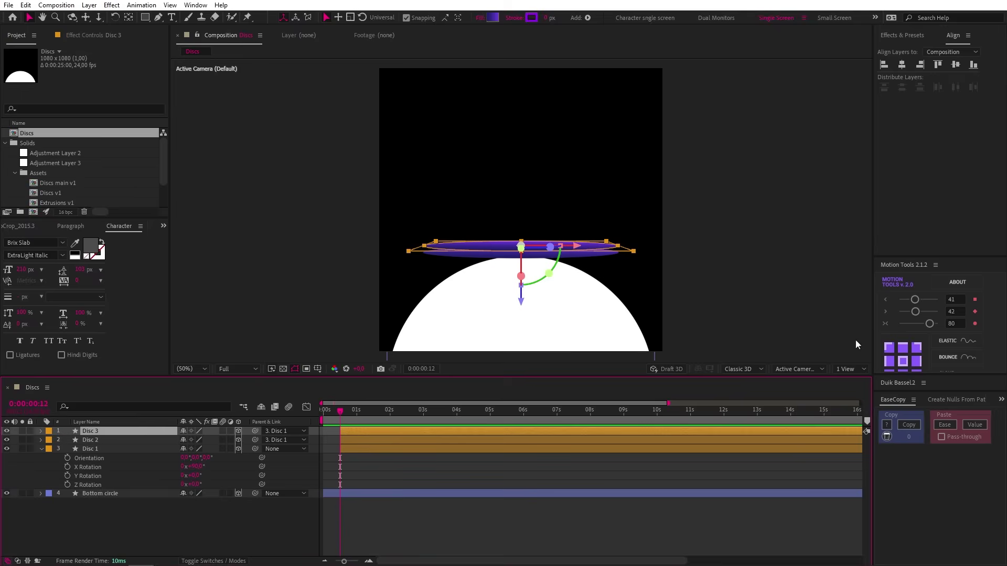
{"action": "left_click_drag", "start_coordinate": [909, 256], "coordinate": [911, 173]}
{"action": "left_click", "coordinate": [917, 278]}
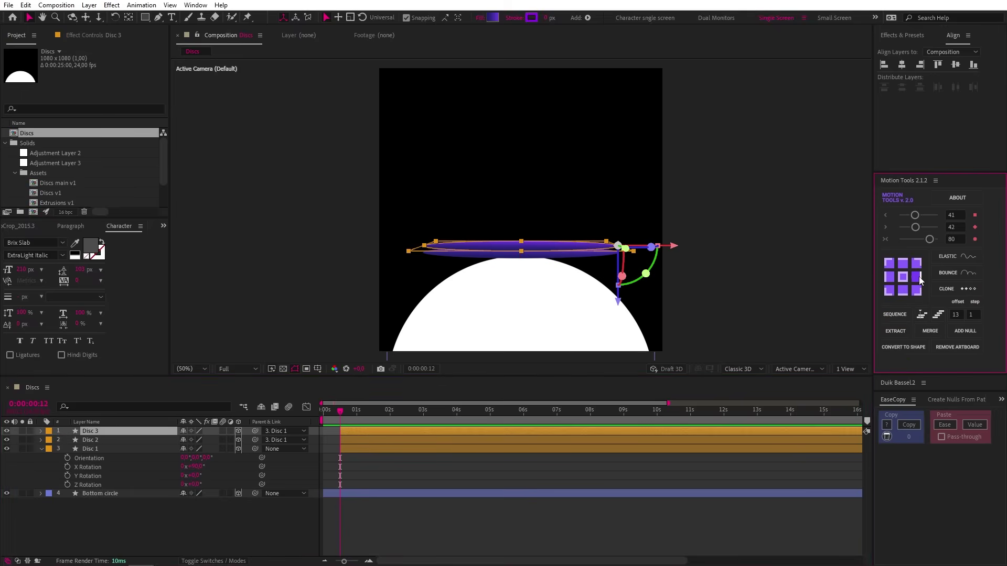
{"action": "key", "text": "ctrl+z"}
Move Disc 3's anchor point to the disc's right edge using a Top view beside the camera view, and return to one view.
{"action": "left_click", "coordinate": [845, 368]}
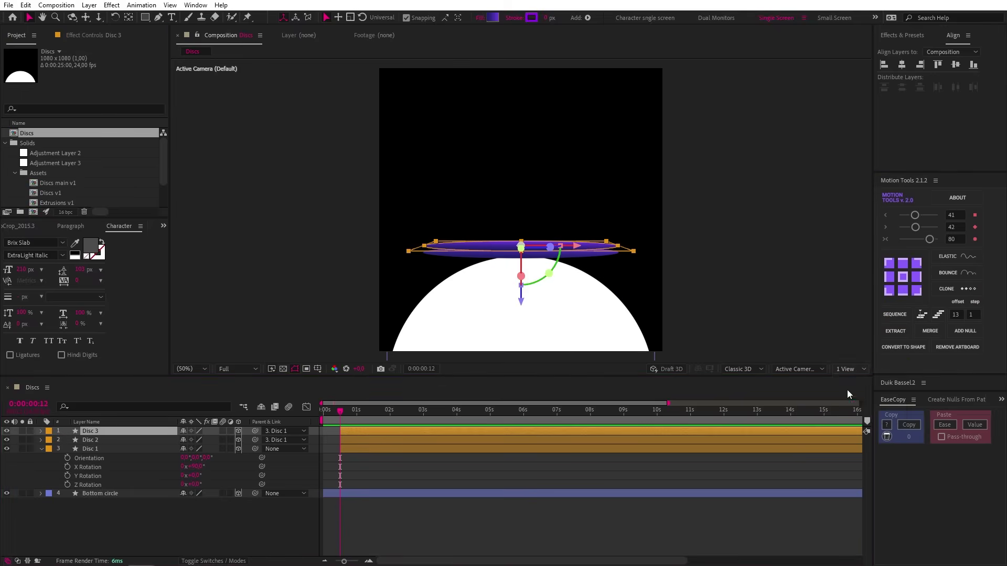
{"action": "left_click", "coordinate": [848, 391]}
{"action": "left_click", "coordinate": [781, 369]}
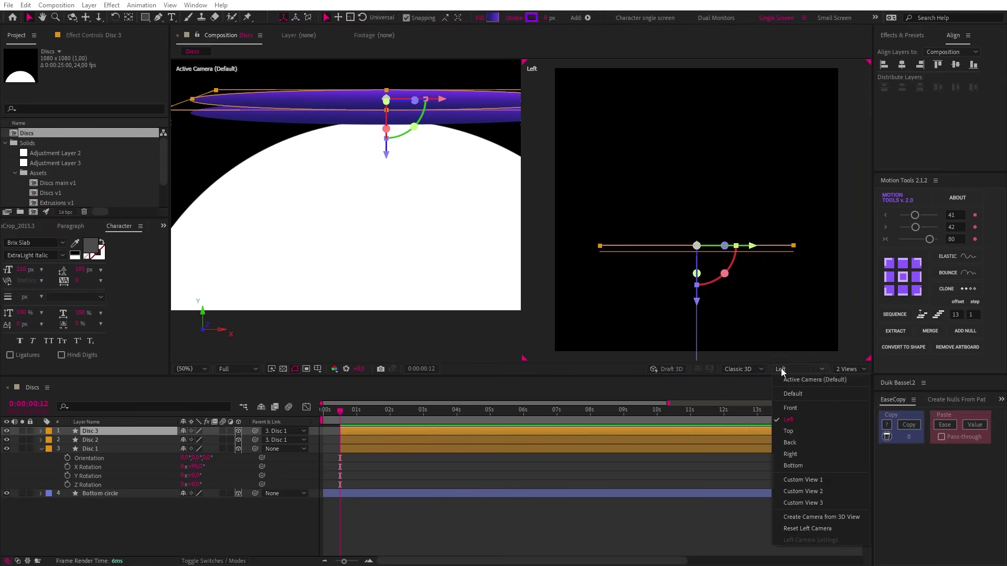
{"action": "left_click", "coordinate": [789, 431]}
{"action": "key", "text": "y"}
{"action": "left_click_drag", "start_coordinate": [712, 209], "coordinate": [809, 222]}
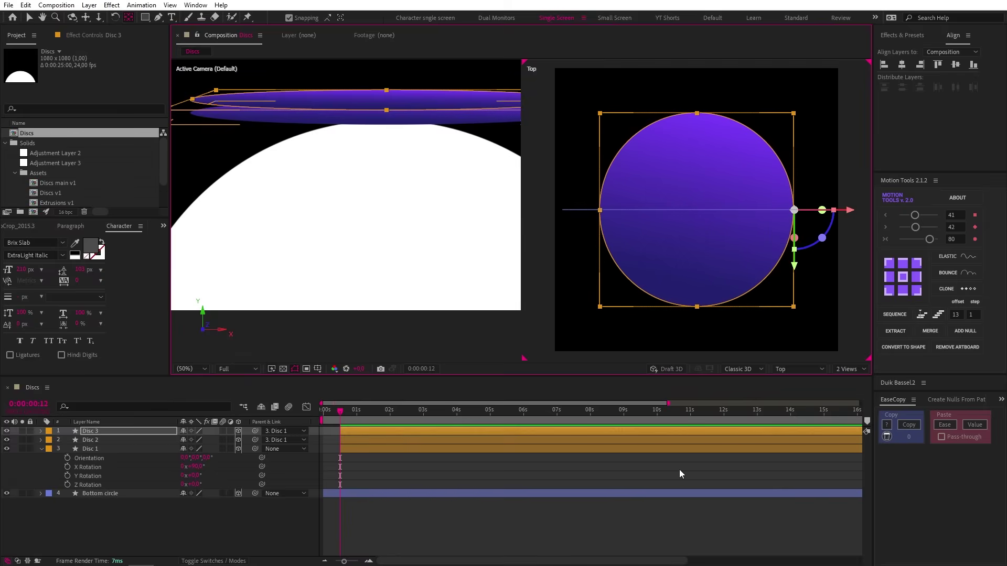
{"action": "left_click", "coordinate": [846, 367]}
{"action": "left_click", "coordinate": [856, 387]}
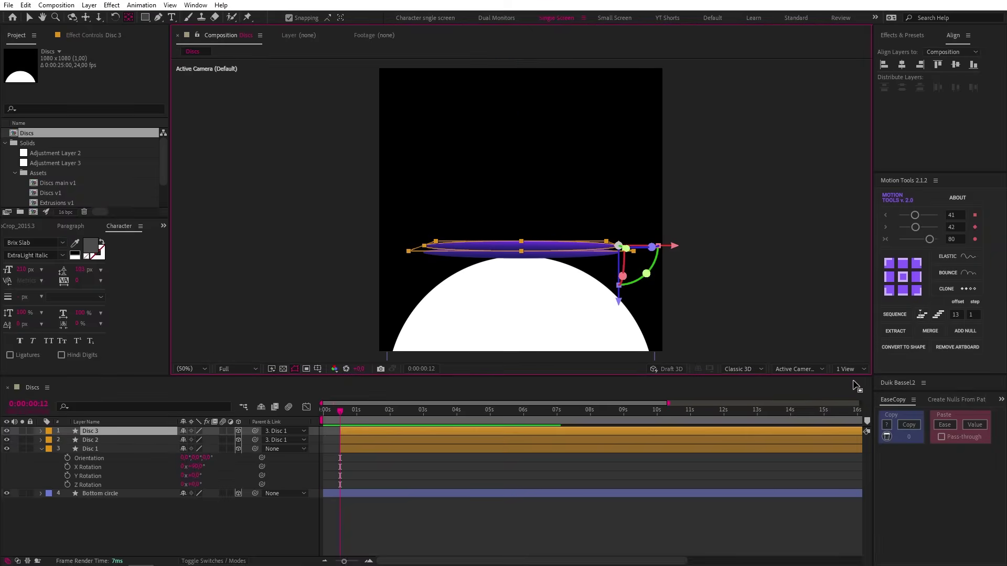
Tilt Disc 3 up about 50° with its Y rotation and shift it slightly left along the discs below.
{"action": "left_click", "coordinate": [404, 432]}
{"action": "key", "text": "r"}
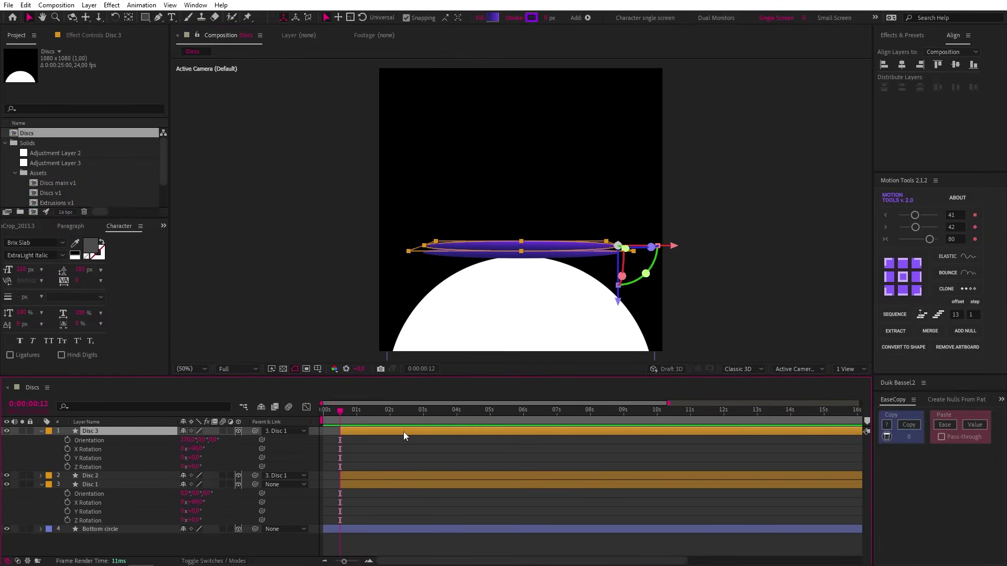
{"action": "left_click", "coordinate": [195, 458]}
{"action": "type", "text": "5"}
{"action": "key", "text": "Return"}
{"action": "key", "text": "shift+Left"}
{"action": "key", "text": "shift+Left"}
{"action": "key", "text": "shift+Left"}
{"action": "key", "text": "shift+Left"}
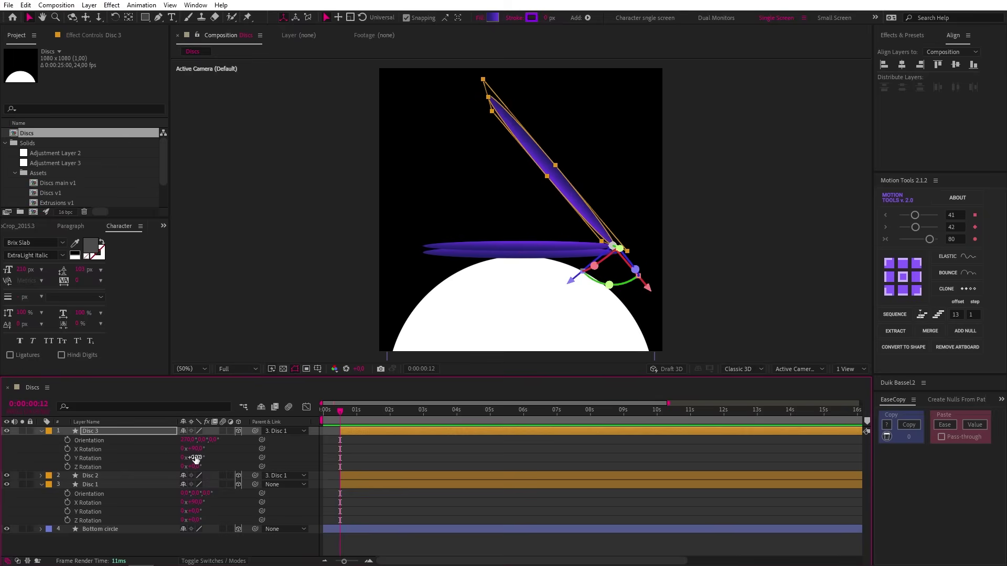
{"action": "left_click_drag", "start_coordinate": [195, 459], "coordinate": [195, 459]}
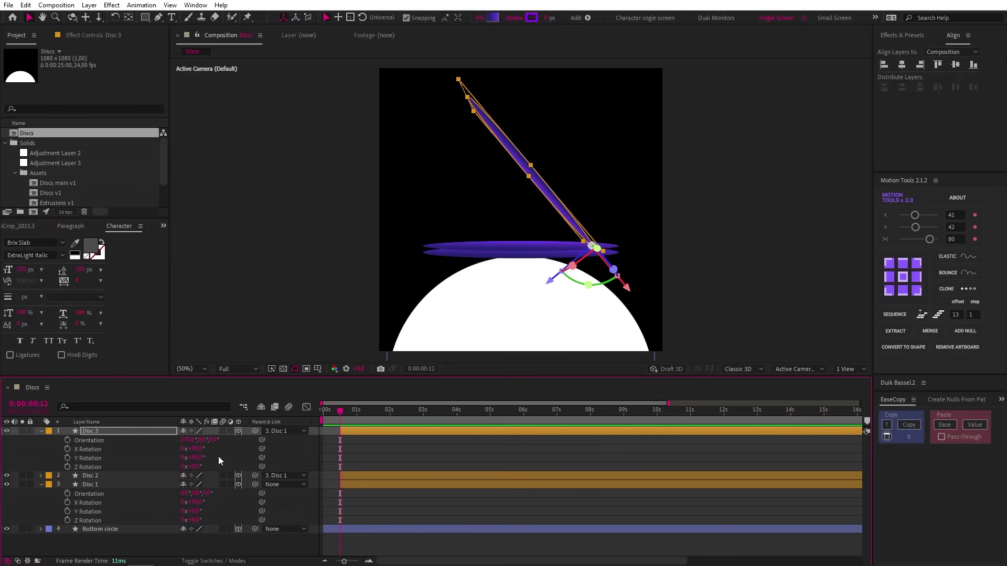
Scale Disc 3 down to 80%.
{"action": "left_click", "coordinate": [145, 431]}
{"action": "key", "text": "s"}
{"action": "left_click", "coordinate": [212, 440]}
{"action": "type", "text": "80"}
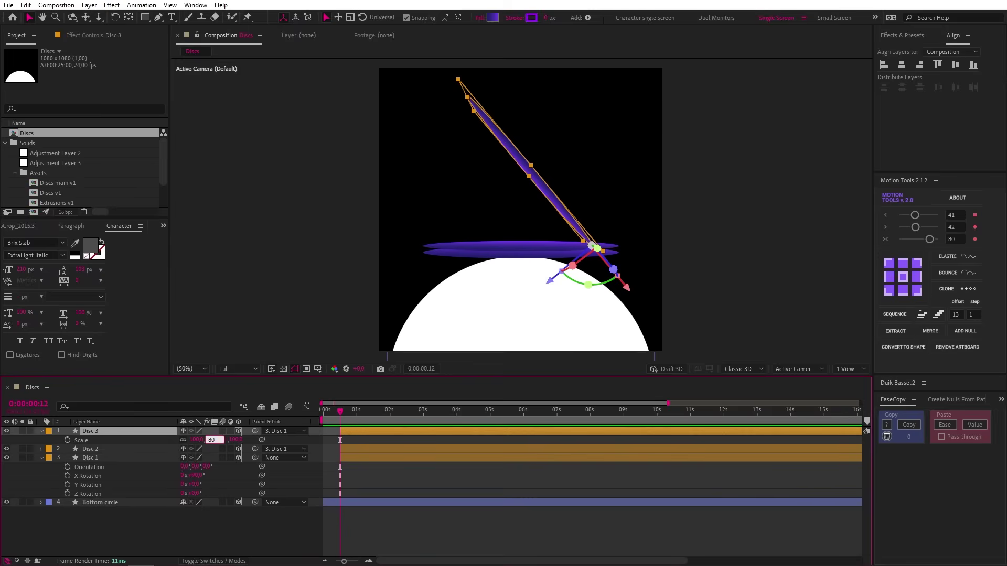
{"action": "key", "text": "Return"}
Duplicate Disc 3, offset the copy slightly along its Z axis away from the original, and parent it to Disc 3.
{"action": "left_click", "coordinate": [452, 431]}
{"action": "key", "text": "ctrl+d"}
{"action": "key", "text": "ctrl+d"}
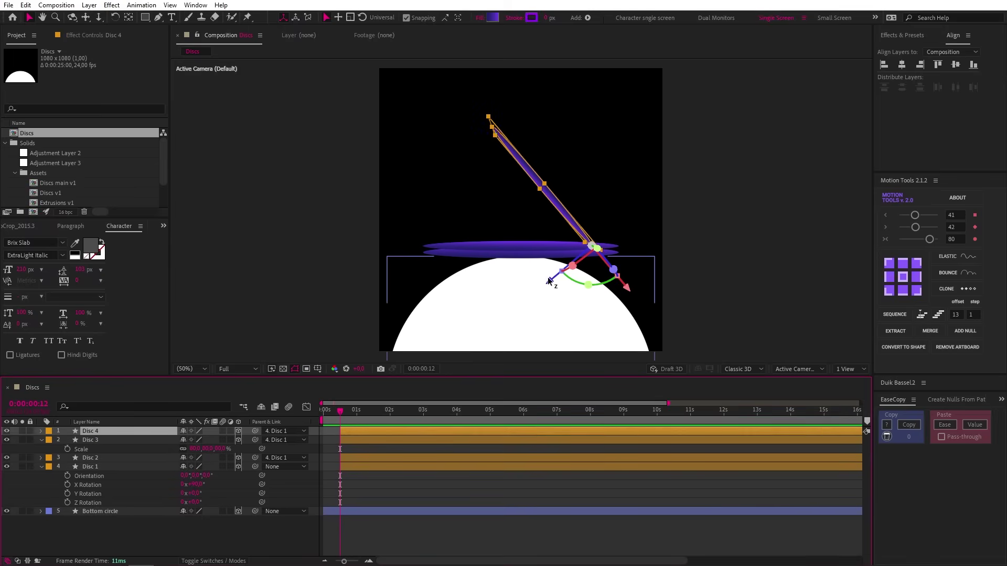
{"action": "left_click_drag", "start_coordinate": [549, 280], "coordinate": [559, 271]}
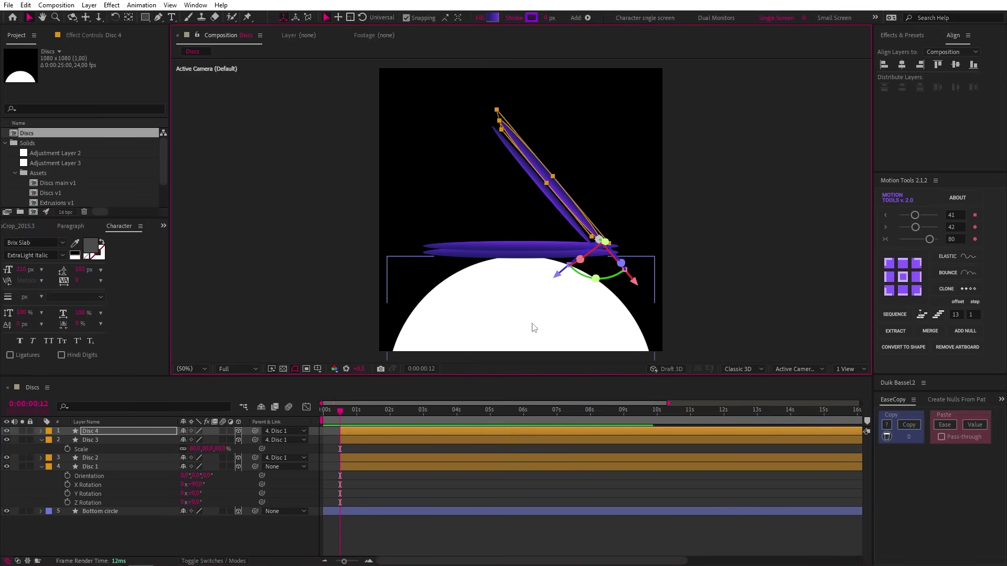
{"action": "left_click_drag", "start_coordinate": [255, 431], "coordinate": [139, 440]}
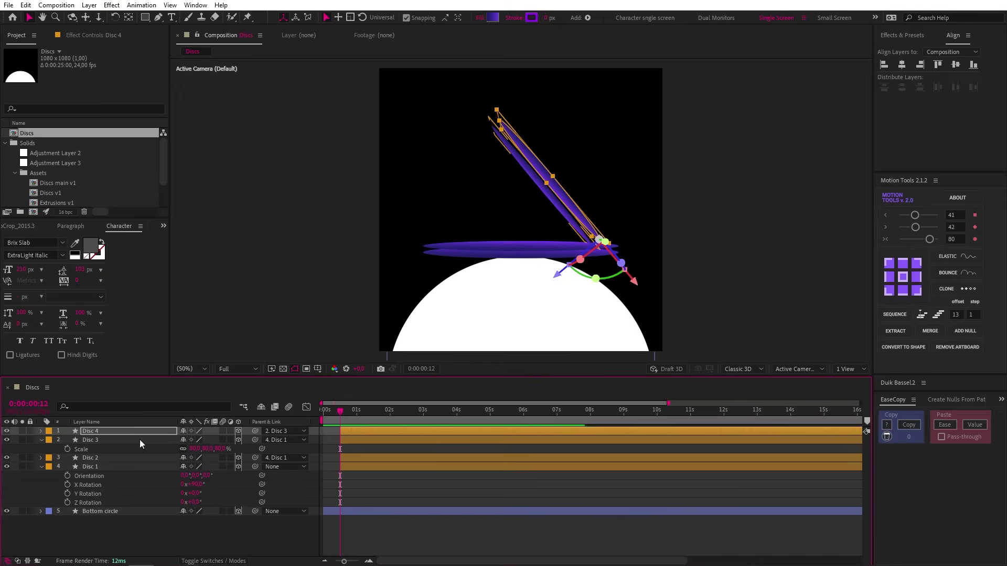
Set Disc 1's Y rotation to -15° to tilt the whole disc stack.
{"action": "left_click", "coordinate": [108, 467]}
{"action": "left_click", "coordinate": [196, 493]}
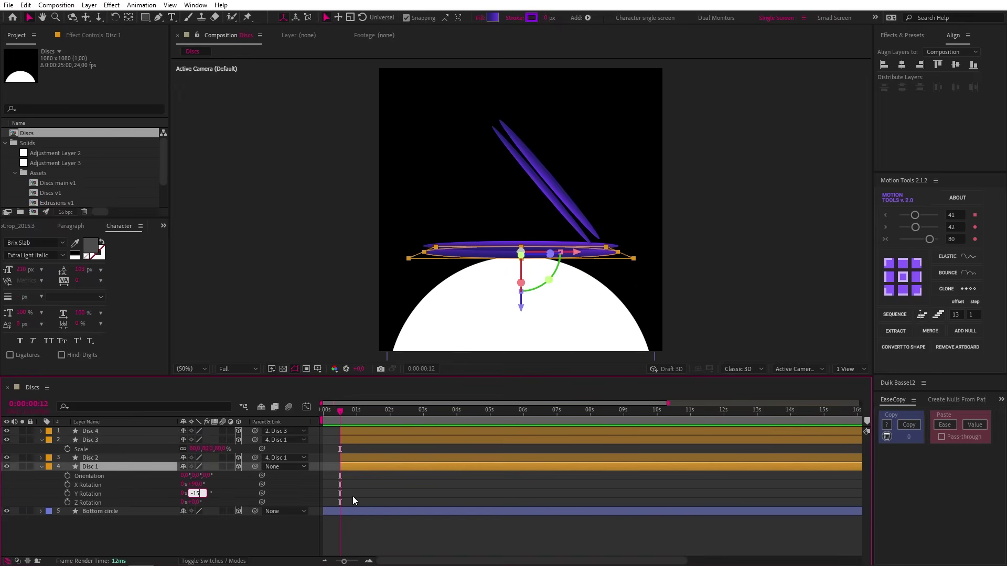
{"action": "type", "text": "-15"}
{"action": "left_click", "coordinate": [379, 496]}
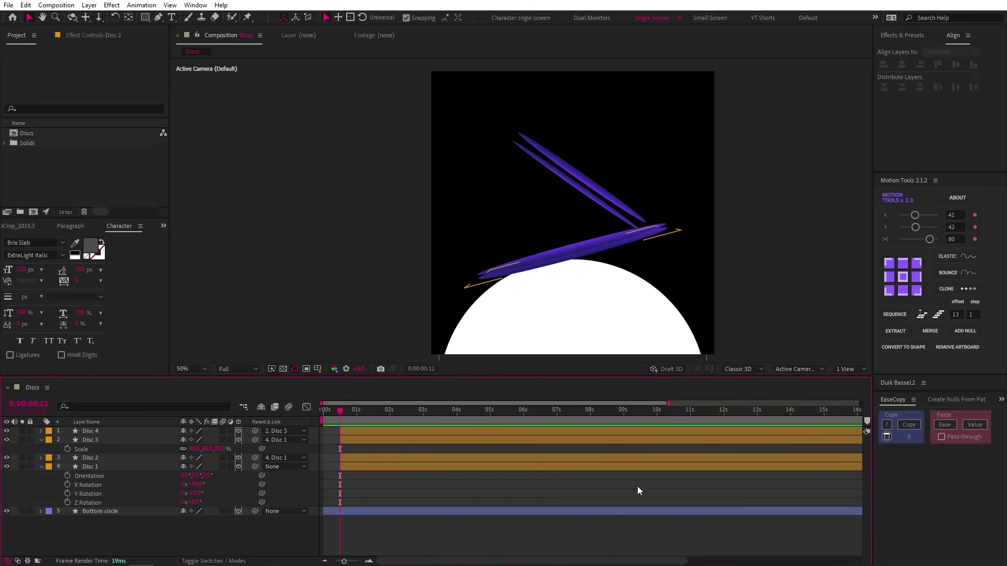
Add a null object, make it 3D, and set its X rotation to 90°.
{"action": "left_click", "coordinate": [965, 331]}
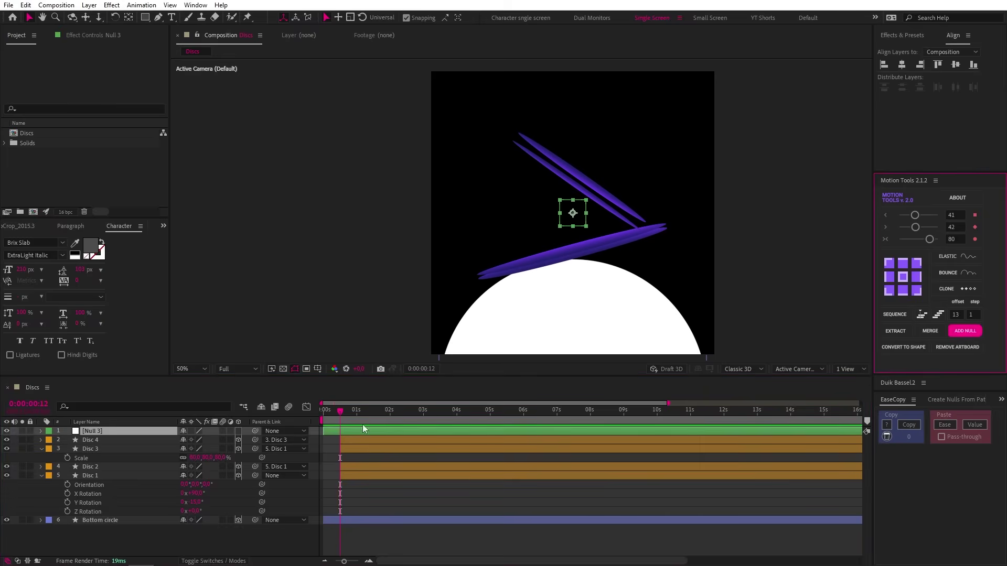
{"action": "left_click", "coordinate": [239, 431]}
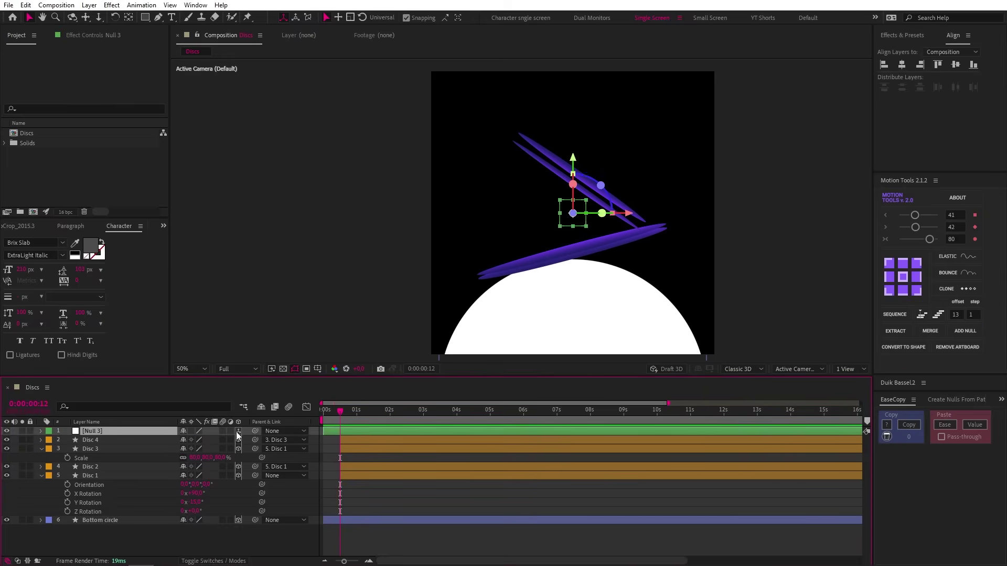
{"action": "key", "text": "r"}
{"action": "left_click", "coordinate": [193, 448]}
{"action": "type", "text": "90"}
{"action": "key", "text": "Return"}
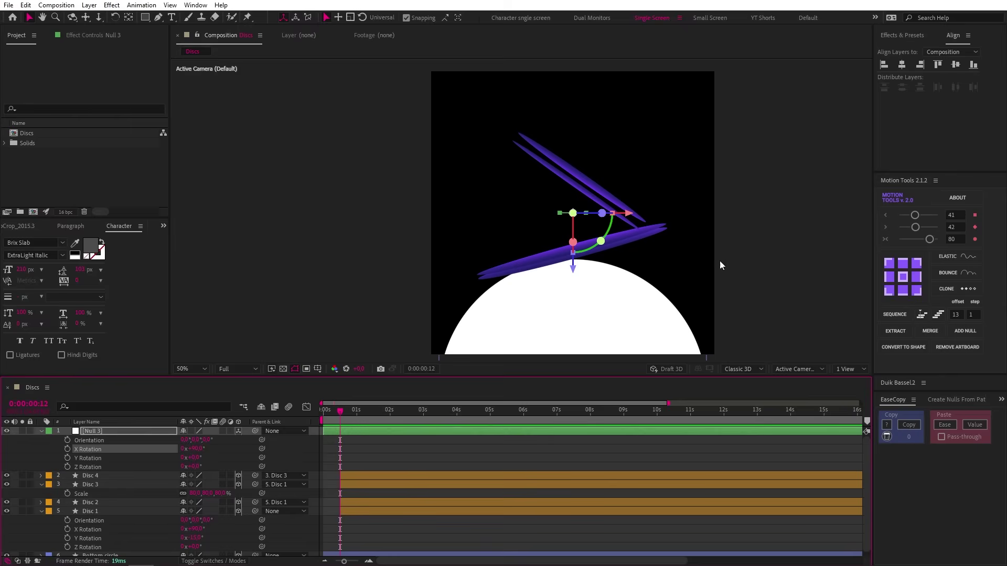
Move the null down to the top of the Bottom circle and parent Disc 1 to it.
{"action": "left_click_drag", "start_coordinate": [574, 274], "coordinate": [572, 327]}
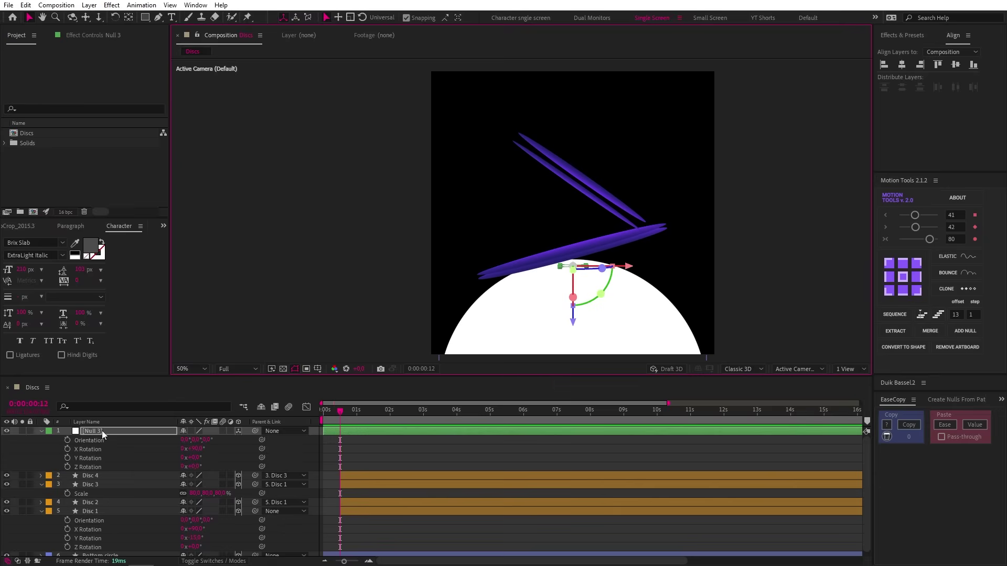
{"action": "left_click_drag", "start_coordinate": [255, 510], "coordinate": [95, 429]}
{"action": "left_click_drag", "start_coordinate": [202, 466], "coordinate": [375, 463]}
{"action": "left_click", "coordinate": [374, 463]}
Give Disc 3 and Disc 4 a yellow label and move both layers to start at 0:00:01:00.
{"action": "left_click", "coordinate": [370, 477]}
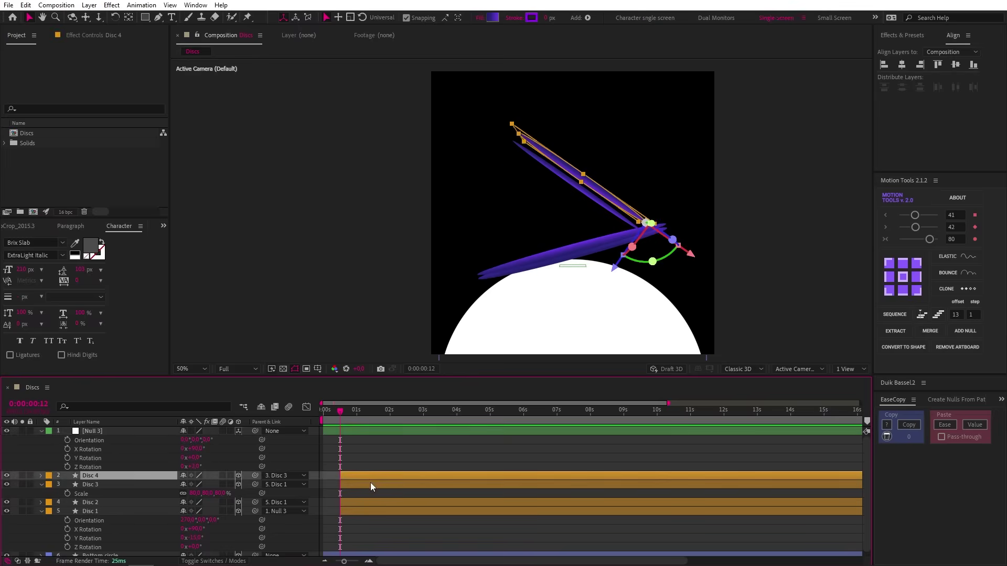
{"action": "left_click", "coordinate": [370, 483], "text": "shift"}
{"action": "left_click", "coordinate": [47, 478]}
{"action": "left_click", "coordinate": [73, 297]}
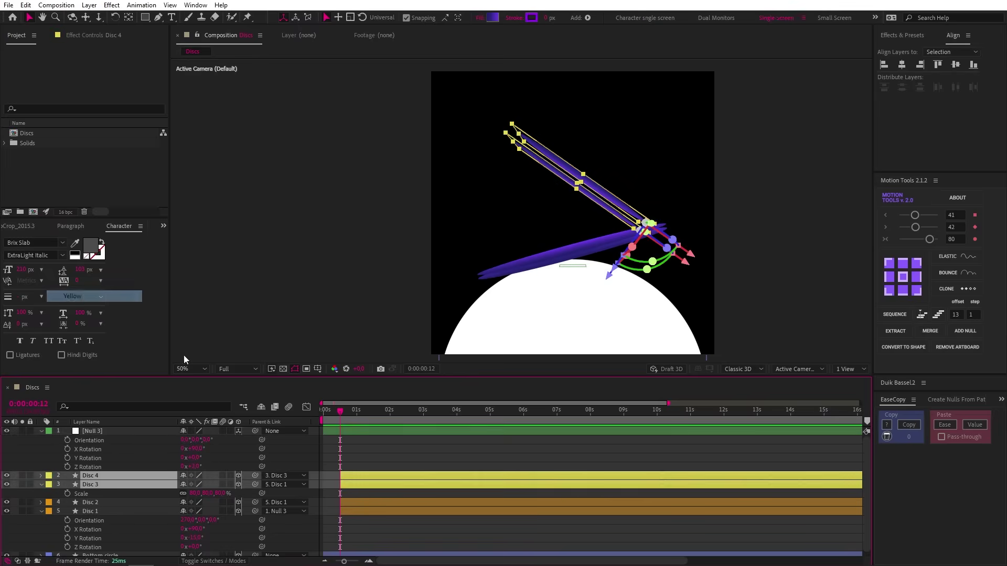
{"action": "left_click", "coordinate": [357, 412]}
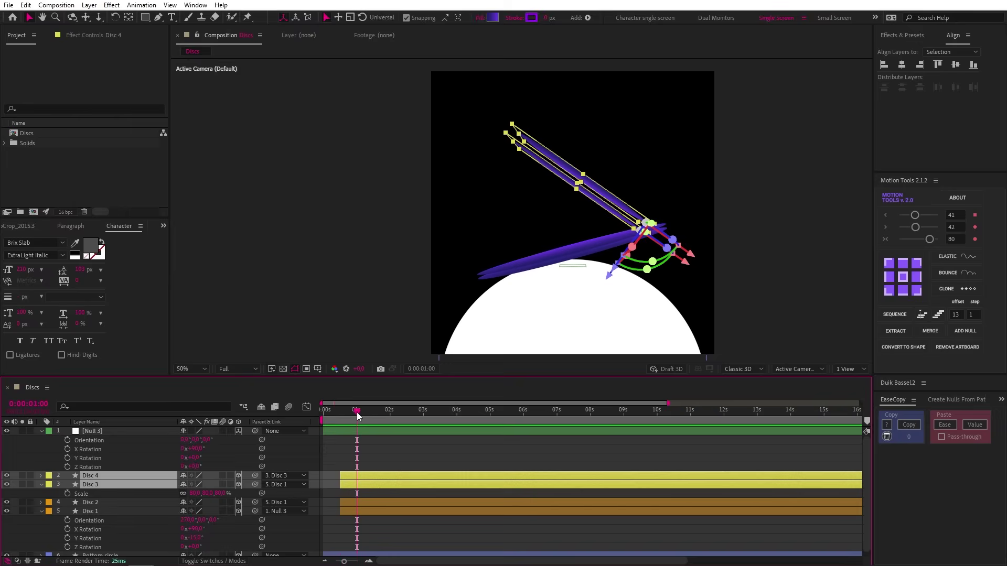
{"action": "key", "text": "bracketleft"}
Add a Z rotation keyframe of 60° to the null at 0:00:00:12.
{"action": "left_click", "coordinate": [407, 433]}
{"action": "left_click", "coordinate": [341, 411]}
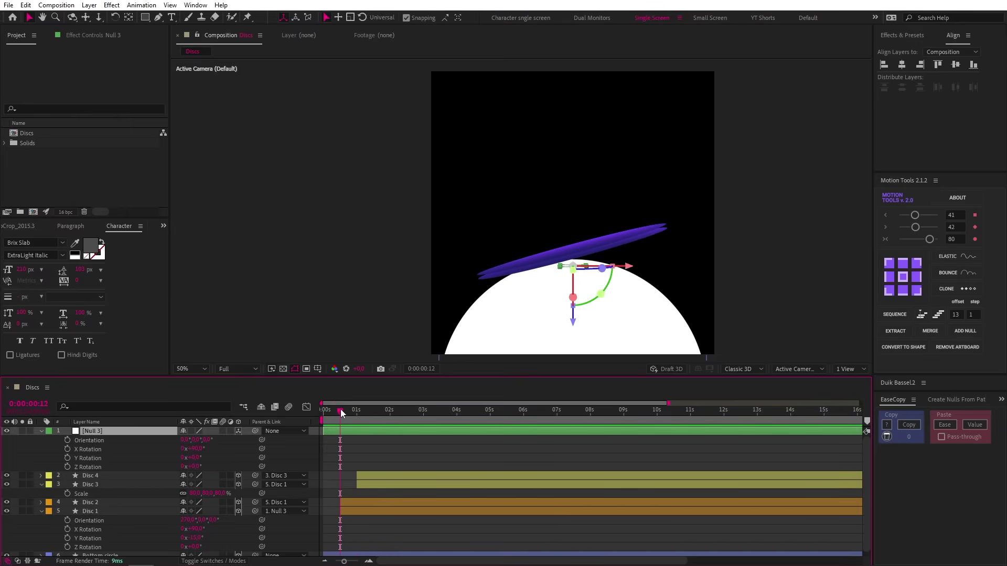
{"action": "left_click", "coordinate": [66, 467]}
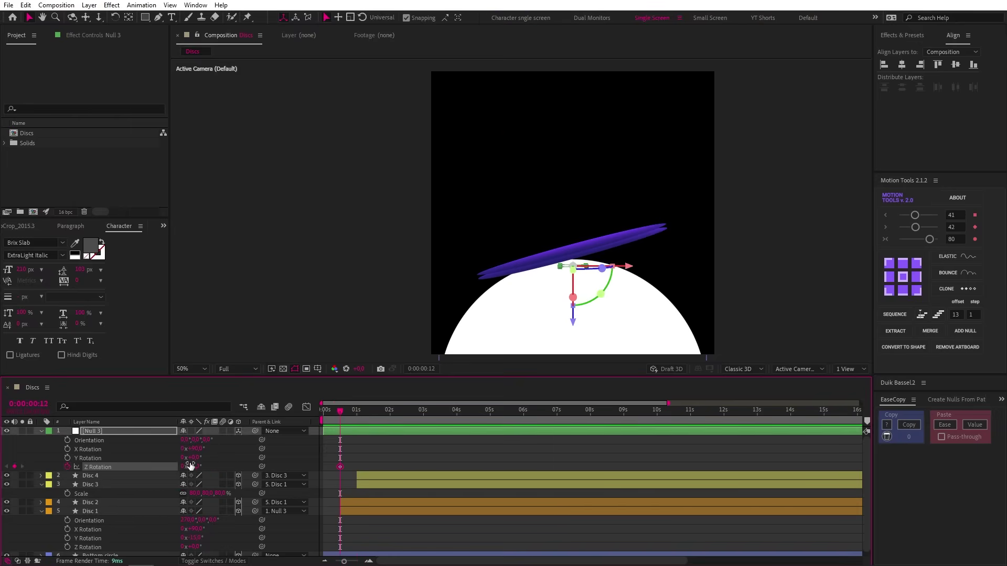
{"action": "left_click", "coordinate": [193, 467]}
{"action": "type", "text": "60"}
{"action": "key", "text": "Return"}
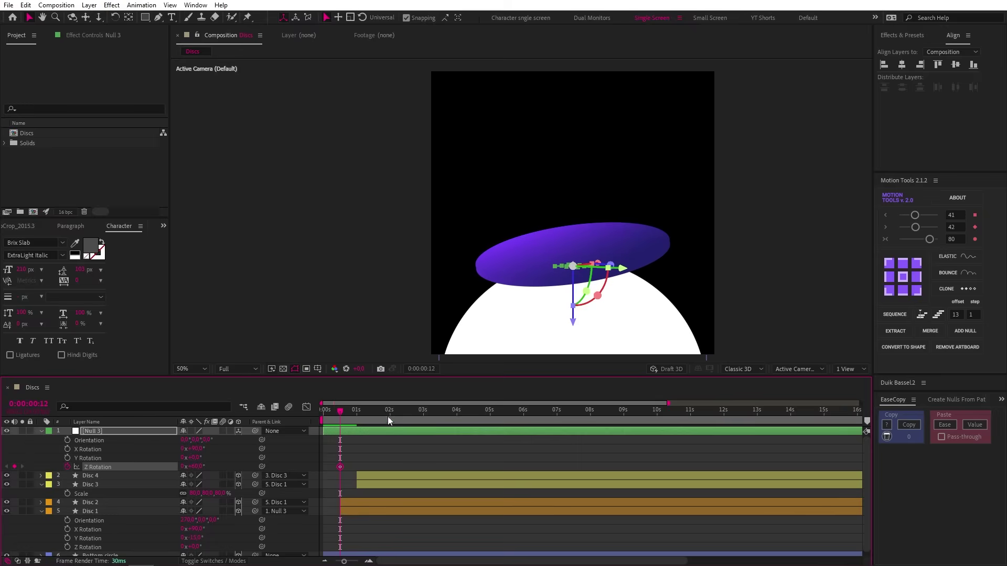
Add a second Z rotation keyframe to the null at 0:00:01:12.
{"action": "left_click", "coordinate": [372, 411]}
{"action": "left_click", "coordinate": [196, 467]}
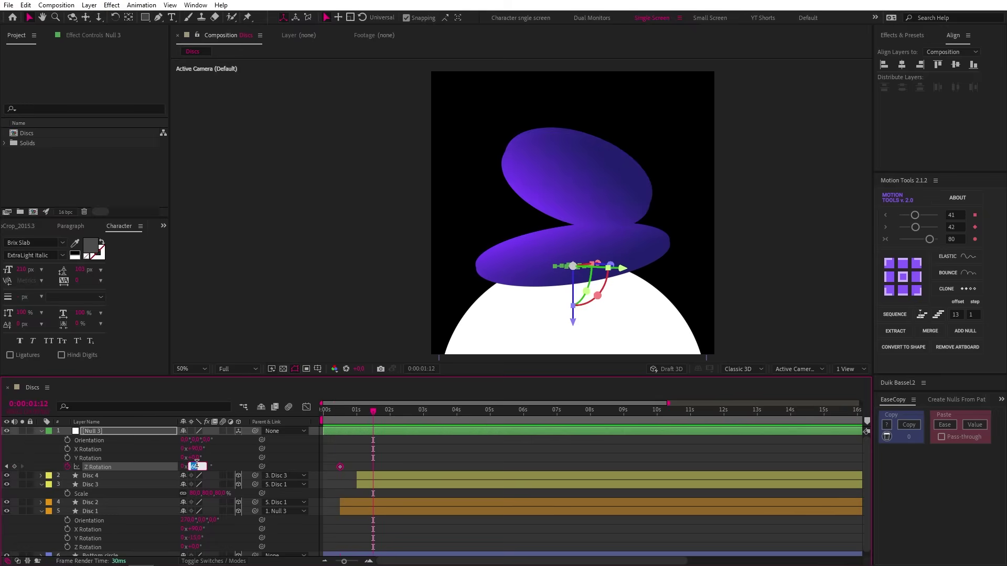
{"action": "left_click", "coordinate": [395, 451]}
Add a third Z rotation keyframe to the null at 0:00:03:12 and ease it.
{"action": "left_click_drag", "start_coordinate": [382, 414], "coordinate": [430, 412]}
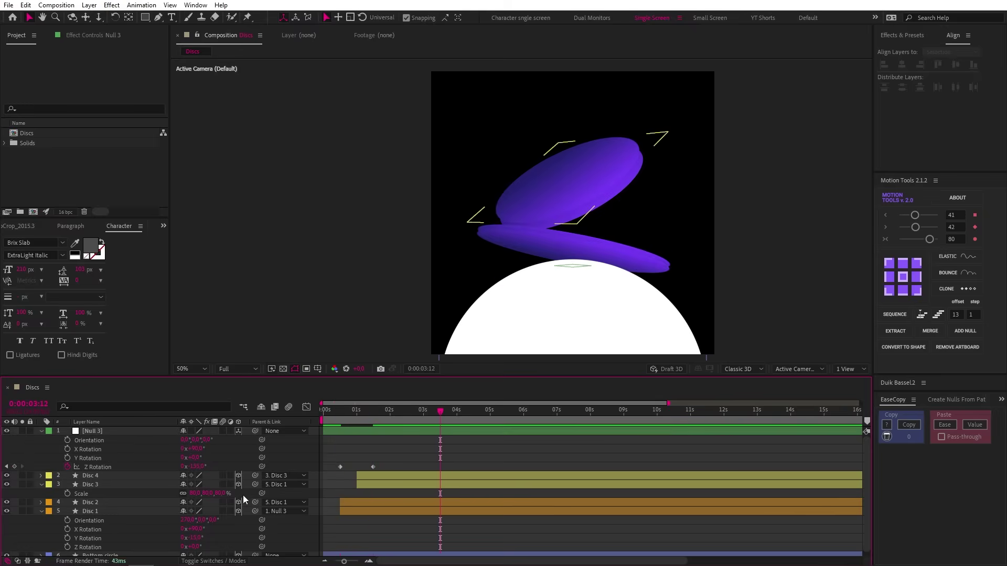
{"action": "left_click_drag", "start_coordinate": [196, 466], "coordinate": [60, 467]}
{"action": "left_click_drag", "start_coordinate": [200, 467], "coordinate": [533, 456]}
{"action": "left_click", "coordinate": [929, 240]}
Adjust the easing curve of the null's Z rotation keyframe at 0:00:01:12 and preview the animation.
{"action": "left_click", "coordinate": [372, 469]}
{"action": "left_click", "coordinate": [373, 468]}
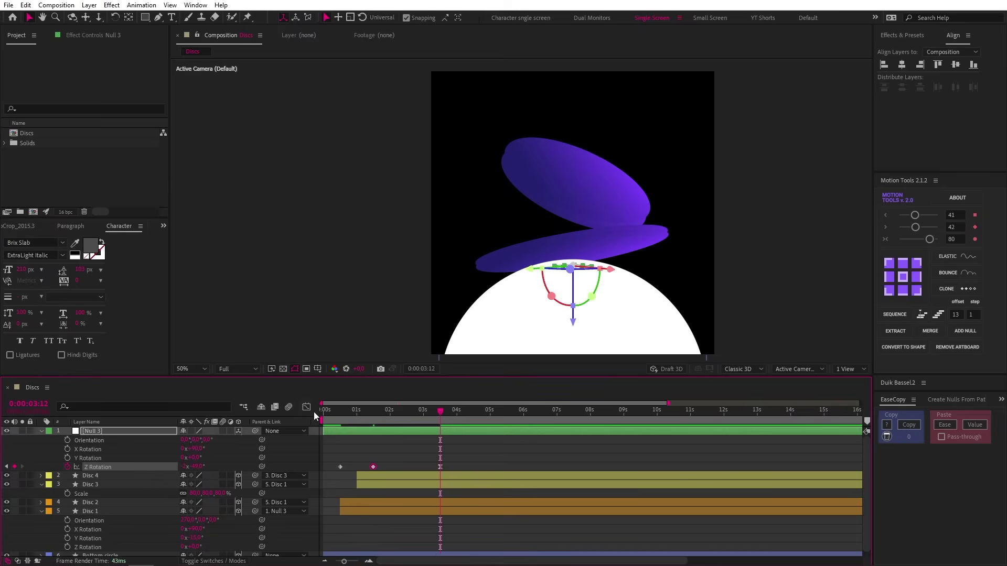
{"action": "left_click", "coordinate": [307, 407]}
{"action": "left_click_drag", "start_coordinate": [378, 465], "coordinate": [372, 453]}
{"action": "left_click", "coordinate": [308, 409]}
{"action": "key", "text": "space"}
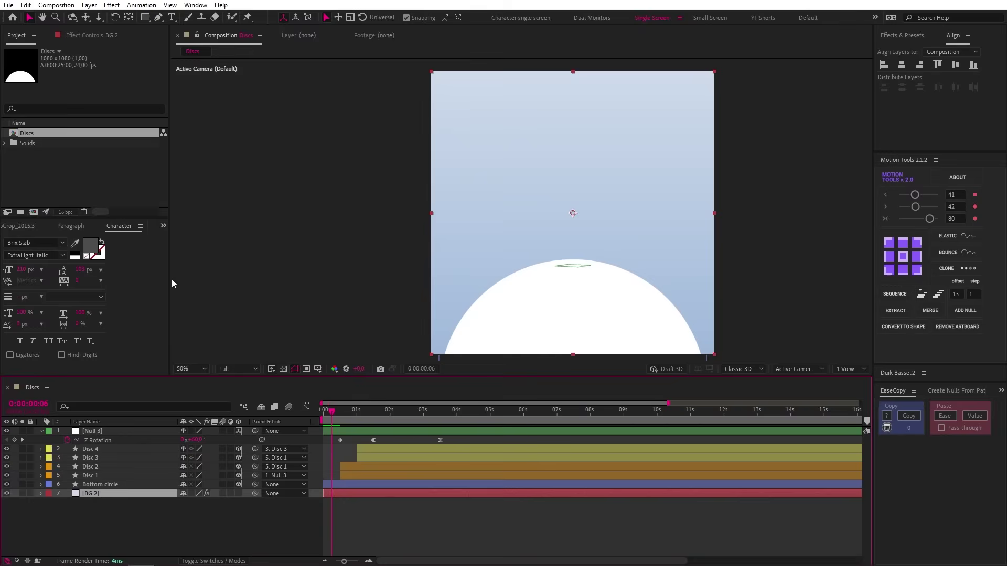
Duplicate the Bottom circle layer and fill the copy with the grey-purple colour 848396.
{"action": "left_click", "coordinate": [91, 35]}
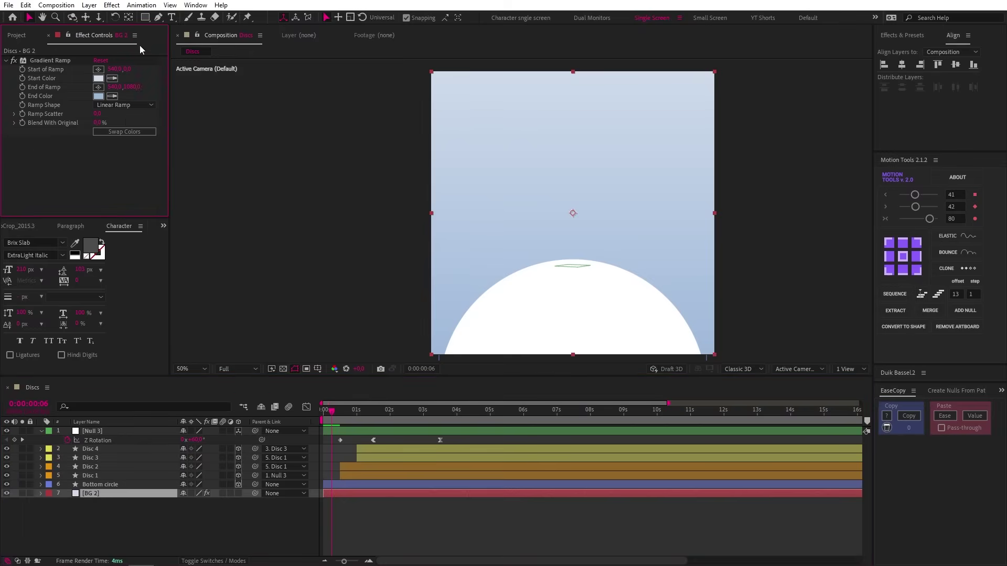
{"action": "left_click", "coordinate": [103, 484]}
{"action": "key", "text": "ctrl+d"}
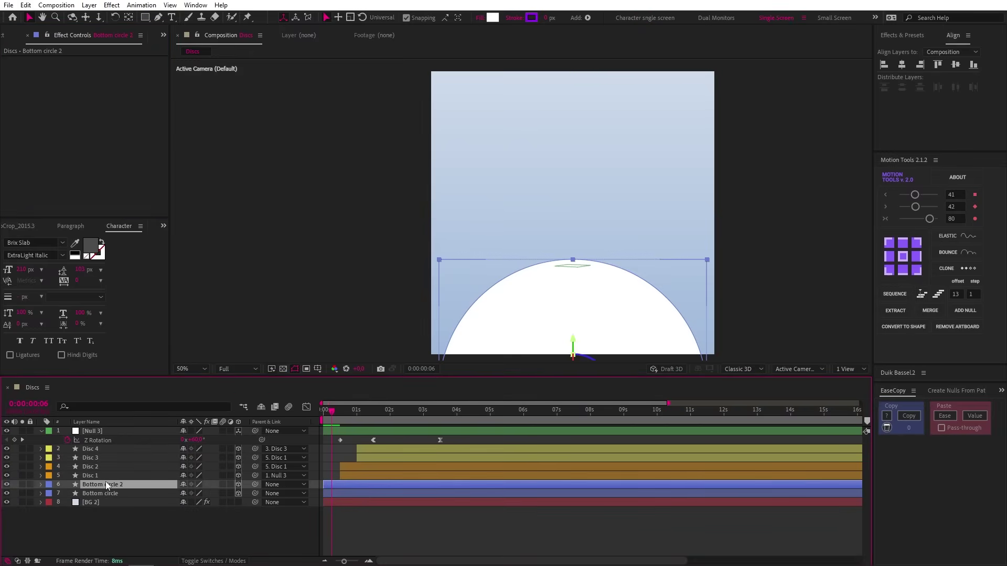
{"action": "left_click", "coordinate": [493, 18]}
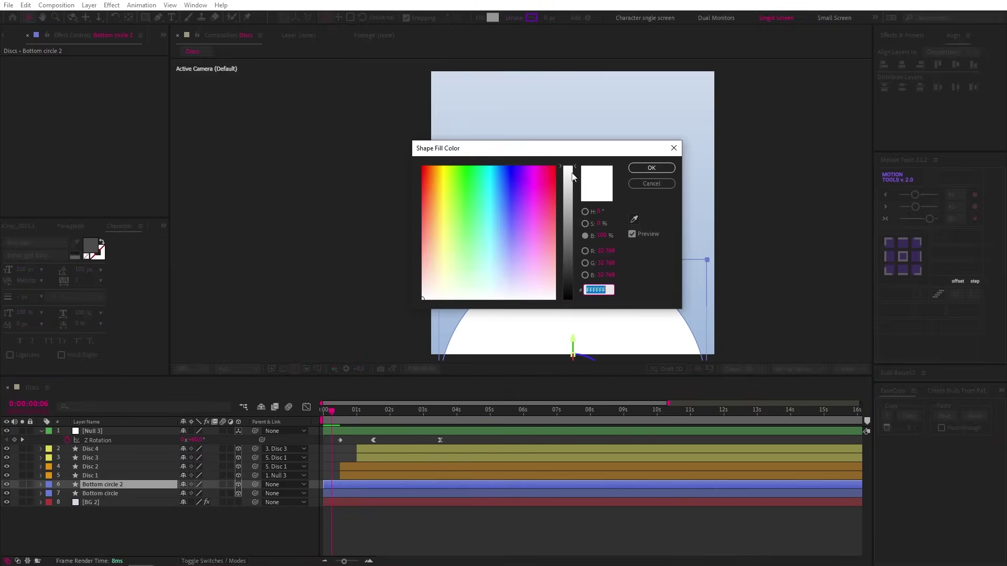
{"action": "left_click_drag", "start_coordinate": [572, 179], "coordinate": [572, 225]}
{"action": "left_click", "coordinate": [512, 282]}
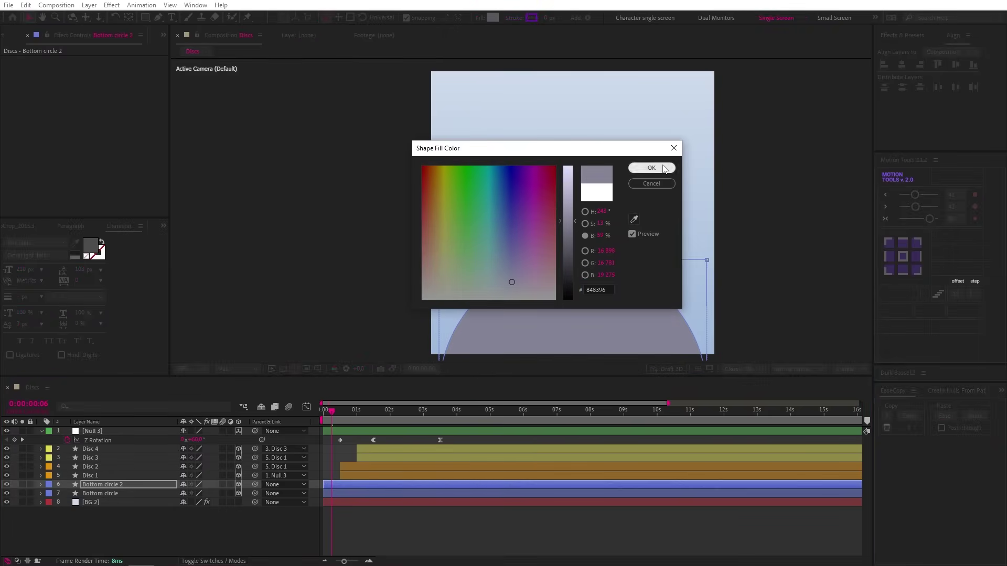
{"action": "left_click", "coordinate": [651, 167]}
Scale Bottom circle 2 down to 45% and offset it to the left inside the base circle.
{"action": "key", "text": "s"}
{"action": "left_click_drag", "start_coordinate": [214, 493], "coordinate": [202, 493]}
{"action": "left_click_drag", "start_coordinate": [733, 323], "coordinate": [717, 217]}
{"action": "left_click_drag", "start_coordinate": [612, 291], "coordinate": [586, 291]}
{"action": "left_click_drag", "start_coordinate": [534, 234], "coordinate": [537, 225]}
{"action": "left_click_drag", "start_coordinate": [589, 284], "coordinate": [594, 285]}
Add a Fast Box Blur effect to Bottom circle 2 with a blur radius of 60.
{"action": "left_click", "coordinate": [901, 36]}
{"action": "left_click", "coordinate": [922, 52]}
{"action": "type", "text": "fast"}
{"action": "key", "text": "Return"}
{"action": "double_click", "coordinate": [927, 126]}
{"action": "left_click", "coordinate": [99, 71]}
{"action": "type", "text": "60"}
{"action": "key", "text": "Return"}
Add a Noise HLS effect to Bottom circle 2 with Grain noise and a lightness of 35%.
{"action": "left_click", "coordinate": [885, 50]}
{"action": "type", "text": "noise"}
{"action": "double_click", "coordinate": [915, 125]}
{"action": "left_click", "coordinate": [124, 114]}
{"action": "left_click", "coordinate": [126, 149]}
{"action": "left_click", "coordinate": [99, 132]}
{"action": "type", "text": "35"}
{"action": "left_click", "coordinate": [114, 200]}
Add a Set Matte effect to Bottom circle 2 that takes its matte from the original Bottom circle layer.
{"action": "left_click", "coordinate": [922, 51]}
{"action": "type", "text": "set m"}
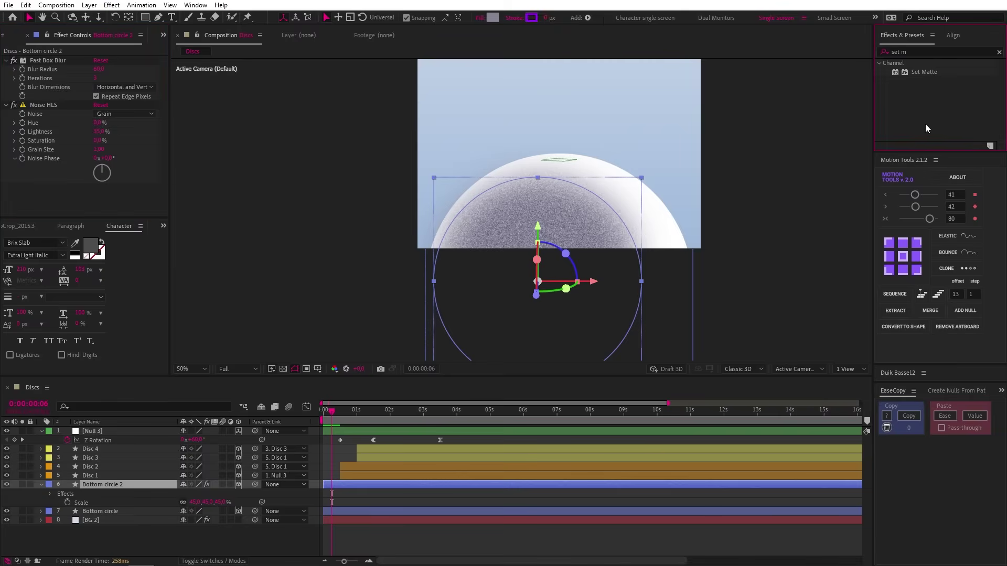
{"action": "double_click", "coordinate": [925, 73]}
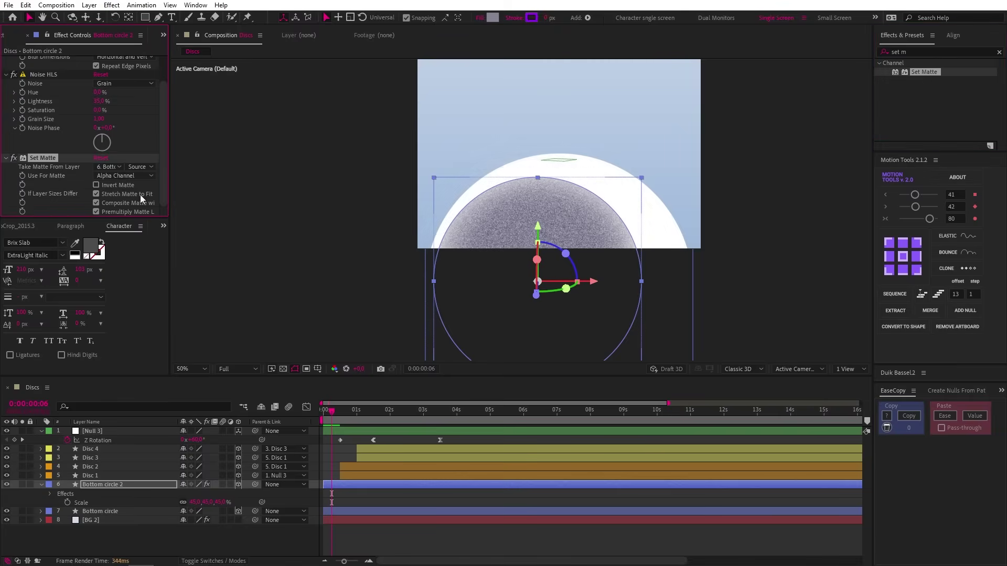
{"action": "left_click", "coordinate": [112, 167]}
{"action": "left_click", "coordinate": [134, 262]}
Add a Gaussian Blur effect to Bottom circle 2.
{"action": "left_click", "coordinate": [923, 52]}
{"action": "type", "text": "gauss"}
{"action": "double_click", "coordinate": [926, 72]}
{"action": "left_click", "coordinate": [94, 193]}
{"action": "key", "text": "Return"}
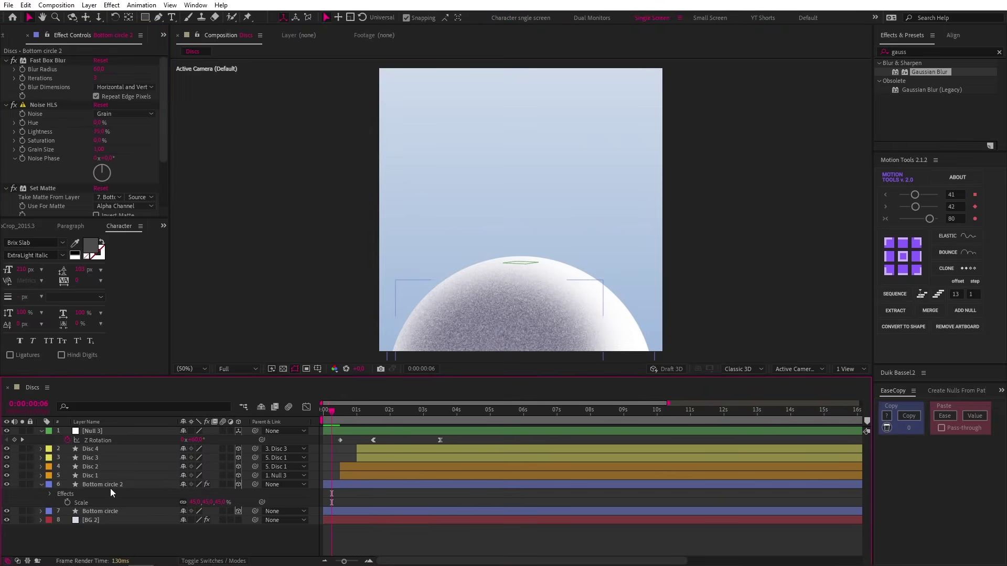
Duplicate the Bottom circle 2 shading layer and shift the copy to the right.
{"action": "left_click", "coordinate": [110, 484]}
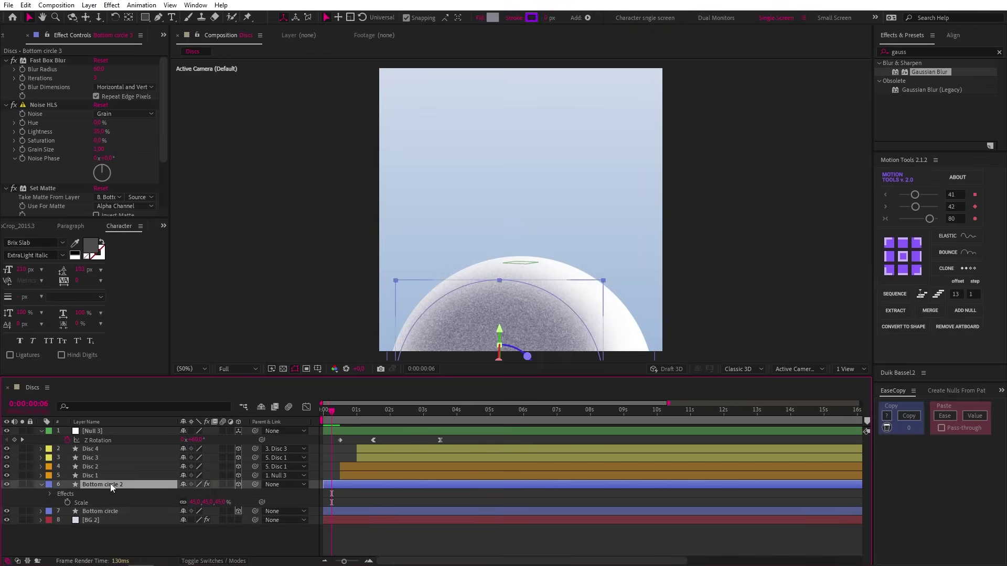
{"action": "key", "text": "shift+Right"}
{"action": "key", "text": "shift+Right"}
{"action": "key", "text": "shift+Right"}
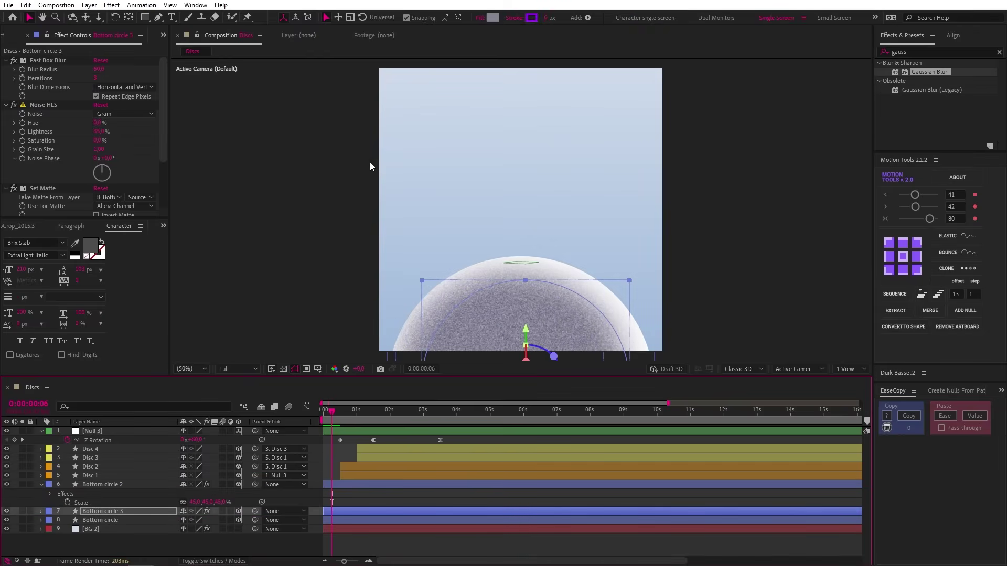
Change the fill of Bottom circle 3 to a light grey-teal.
{"action": "left_click", "coordinate": [493, 18]}
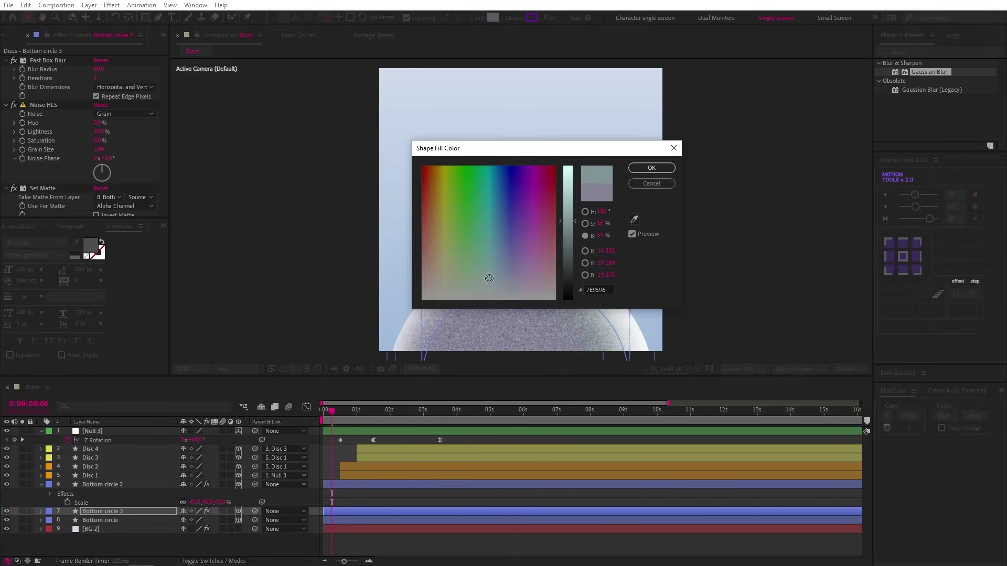
{"action": "left_click", "coordinate": [574, 201]}
{"action": "left_click", "coordinate": [646, 167]}
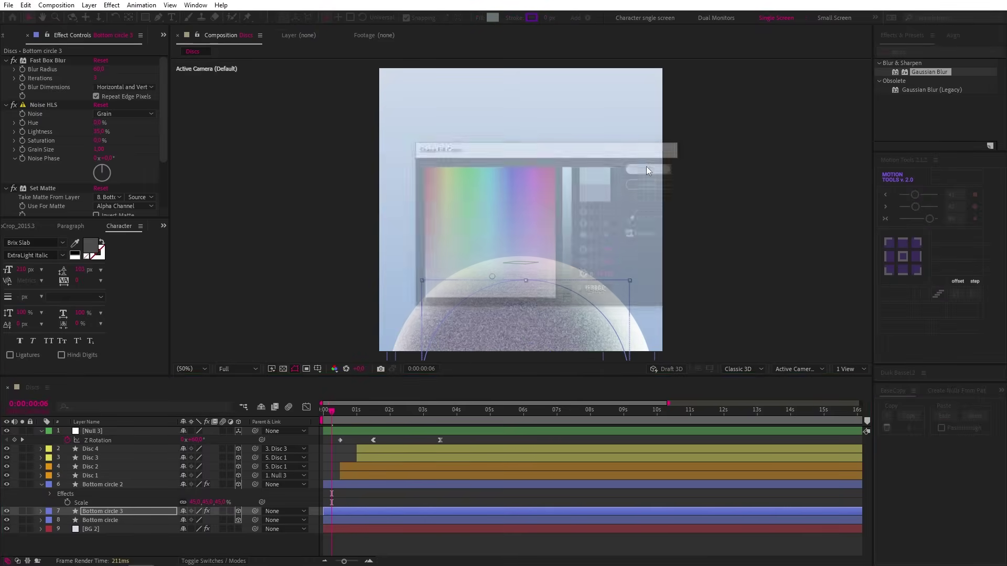
{"action": "left_click", "coordinate": [567, 492]}
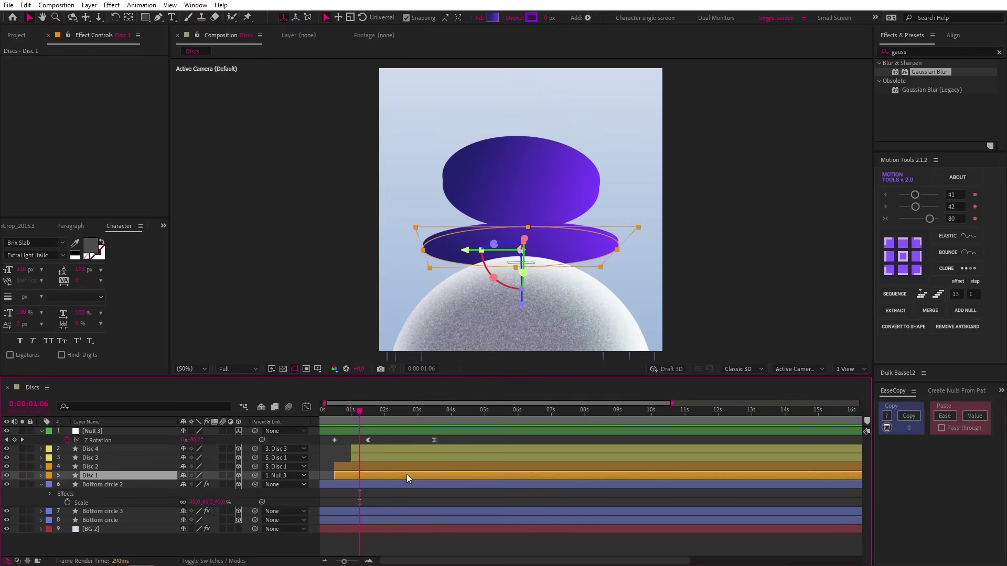
Duplicate Disc 1 and change the copy's gradient fill to solid dark navy.
{"action": "key", "text": "ctrl+d"}
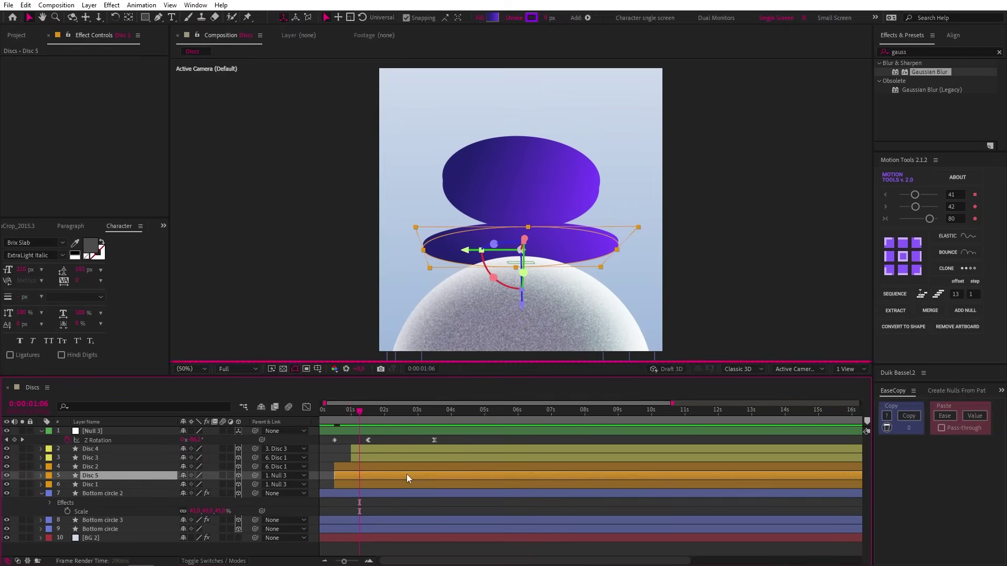
{"action": "left_click", "coordinate": [492, 17], "text": "alt"}
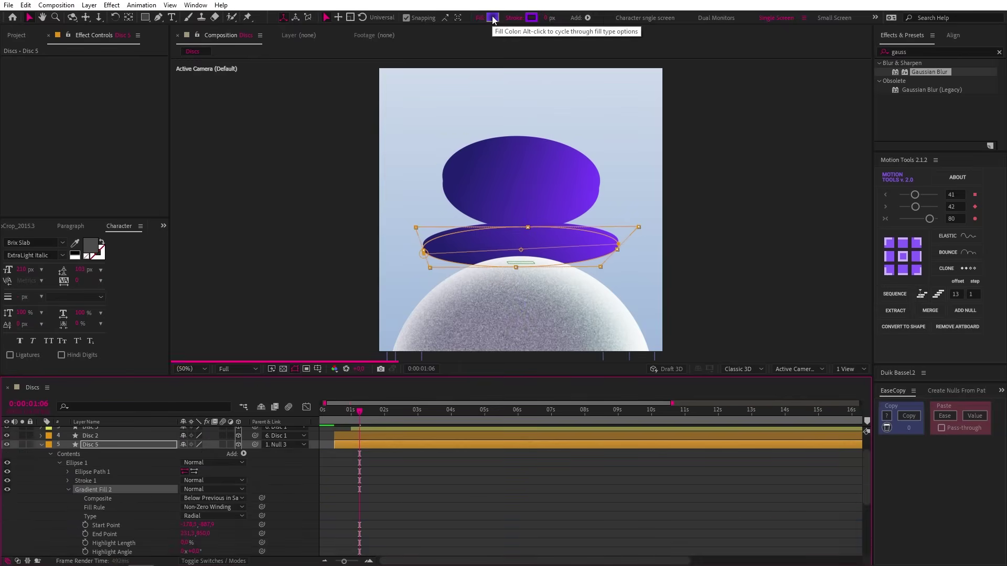
{"action": "left_click", "coordinate": [493, 17], "text": "alt"}
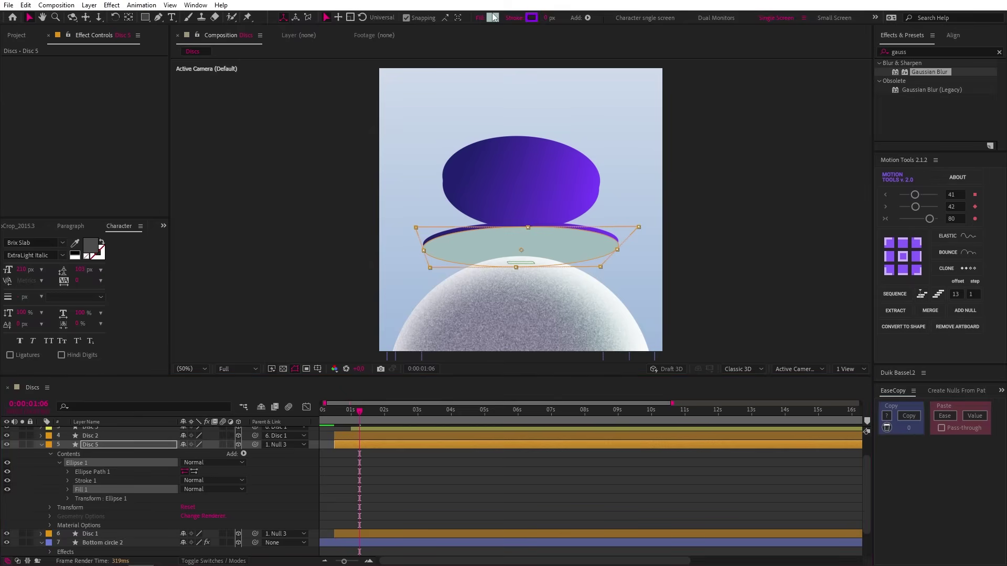
{"action": "left_click", "coordinate": [493, 17]}
{"action": "left_click_drag", "start_coordinate": [571, 247], "coordinate": [571, 257]}
{"action": "left_click", "coordinate": [651, 169]}
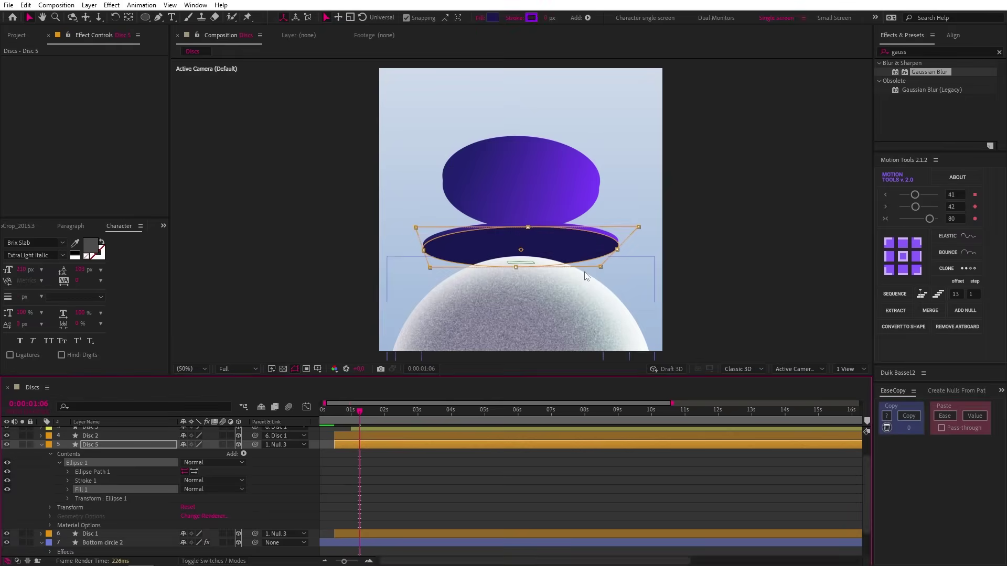
Draw a flat elliptical mask on Disc 5 where the disc touches the ball, and feather its edge.
{"action": "left_click", "coordinate": [147, 17]}
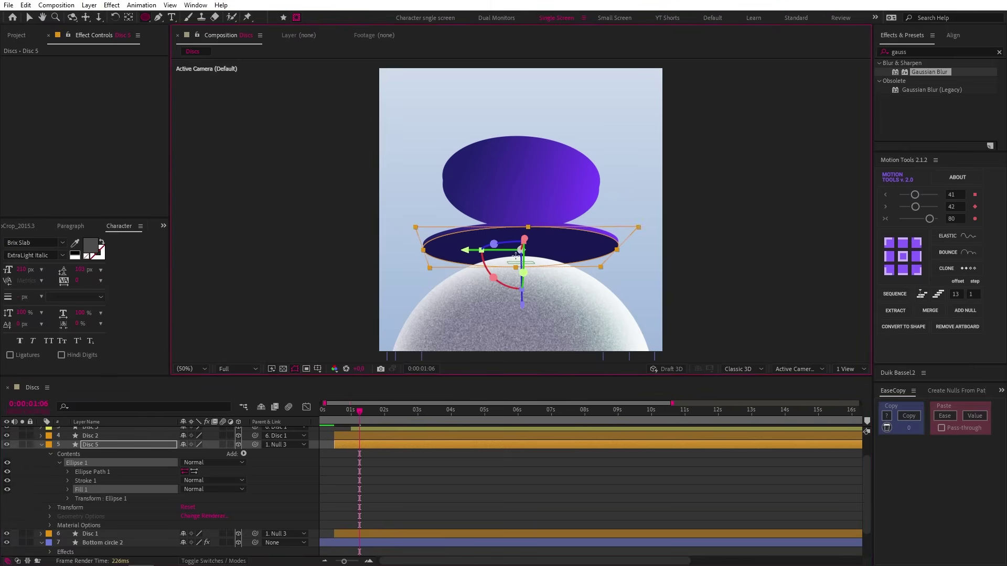
{"action": "left_click_drag", "start_coordinate": [563, 239], "coordinate": [464, 260]}
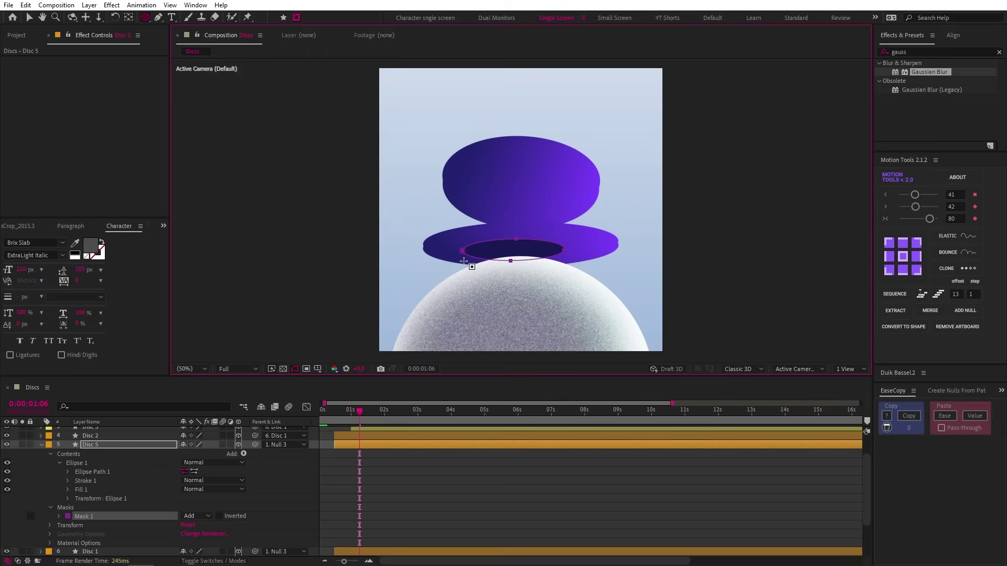
{"action": "left_click", "coordinate": [59, 517]}
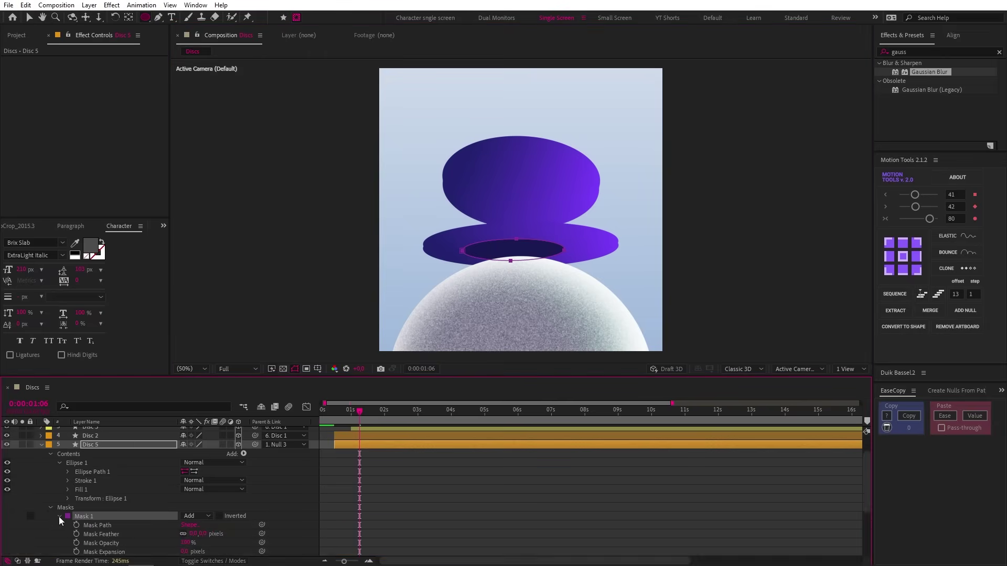
{"action": "scroll", "coordinate": [62, 519], "scroll_direction": "down", "scroll_amount": 3}
{"action": "left_click_drag", "start_coordinate": [193, 480], "coordinate": [254, 474]}
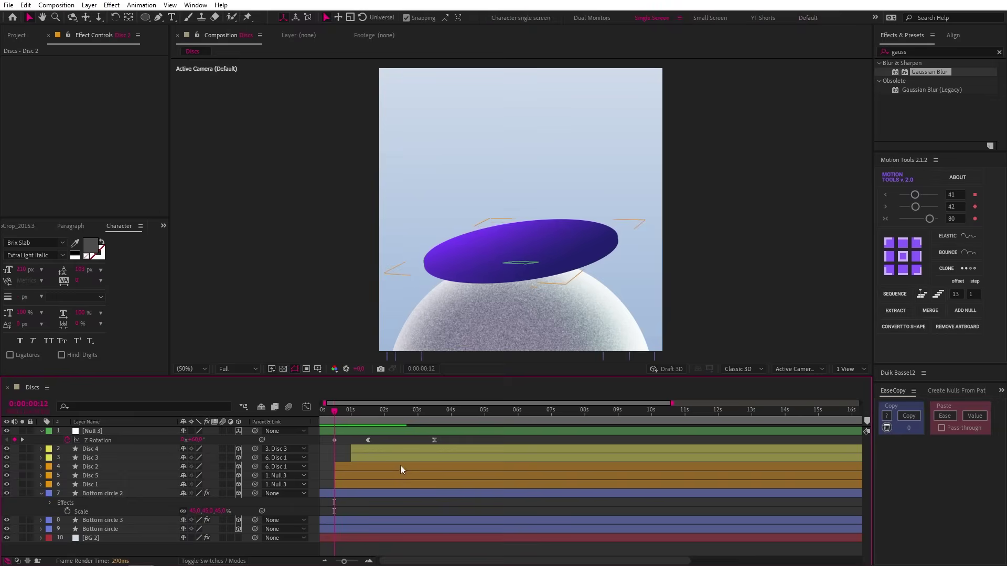
{"action": "left_click", "coordinate": [400, 470]}
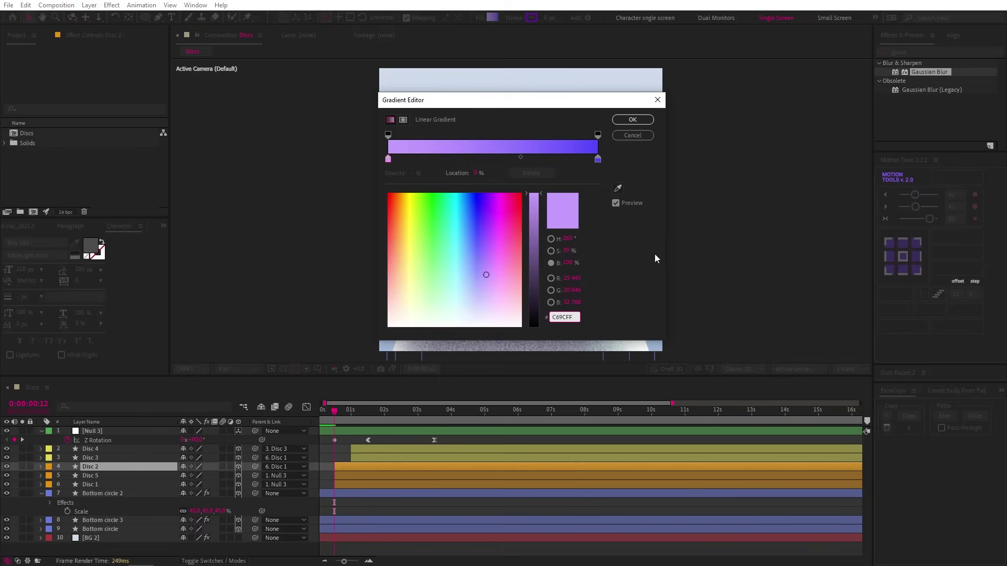
Apply a lilac-to-blue gradient starting at C69CFF to Disc 2 and duplicate the disc.
{"action": "left_click", "coordinate": [640, 120]}
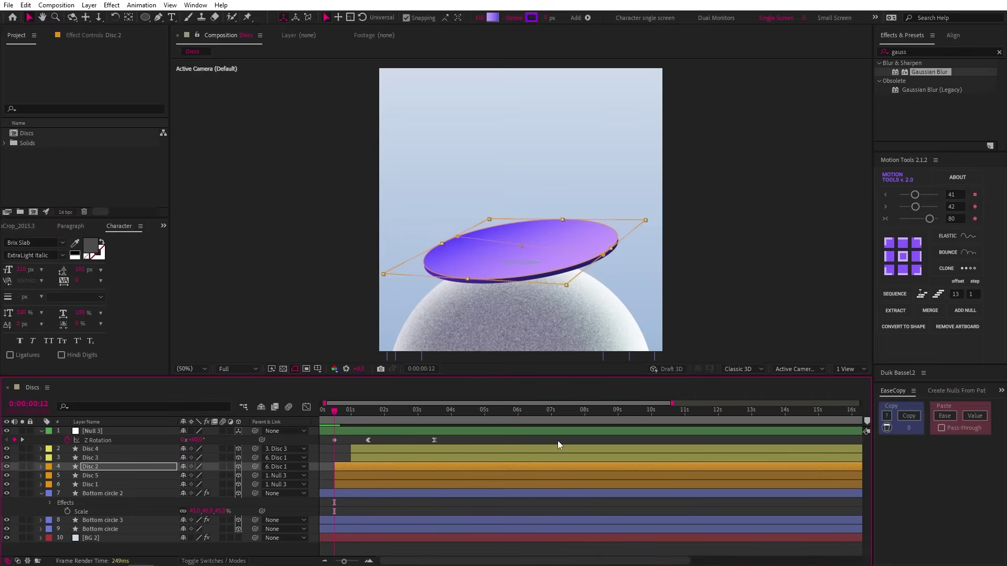
{"action": "key", "text": "ctrl+d"}
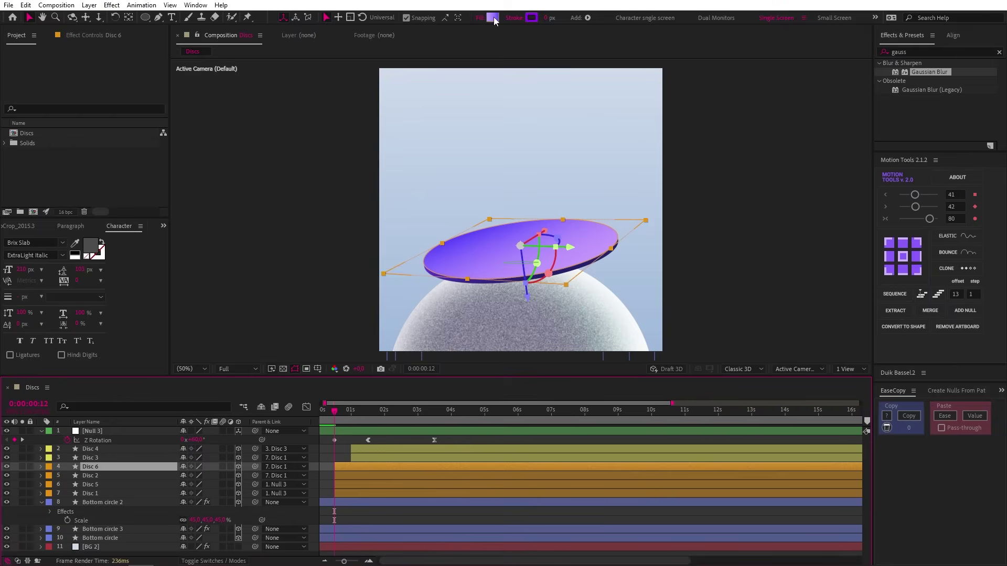
Change the fill of Disc 6 from a gradient to solid light cyan CFF9FF.
{"action": "left_click", "coordinate": [493, 17], "text": "alt"}
{"action": "left_click", "coordinate": [493, 17], "text": "alt"}
{"action": "left_click", "coordinate": [493, 18], "text": "alt"}
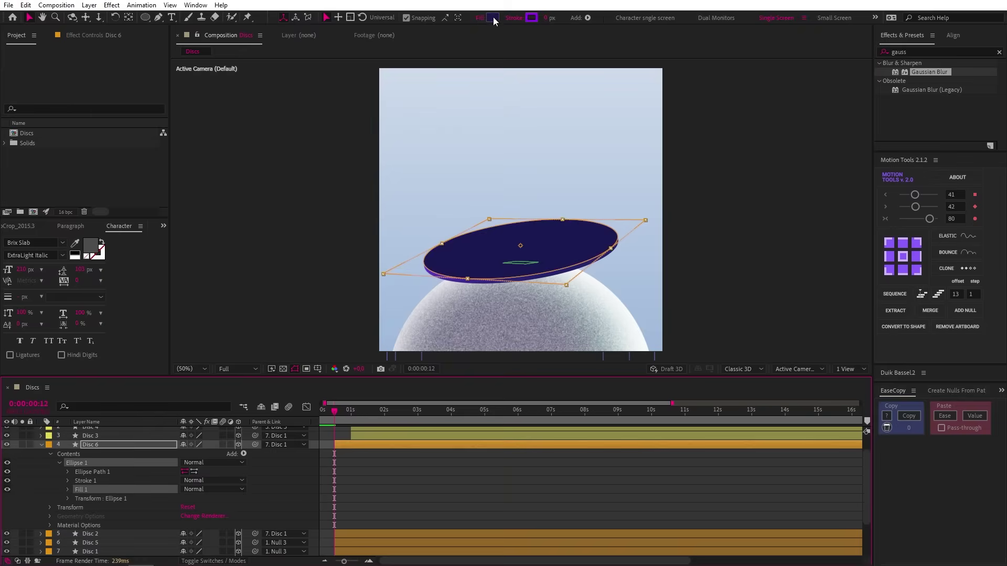
{"action": "left_click", "coordinate": [493, 17]}
{"action": "left_click", "coordinate": [492, 275]}
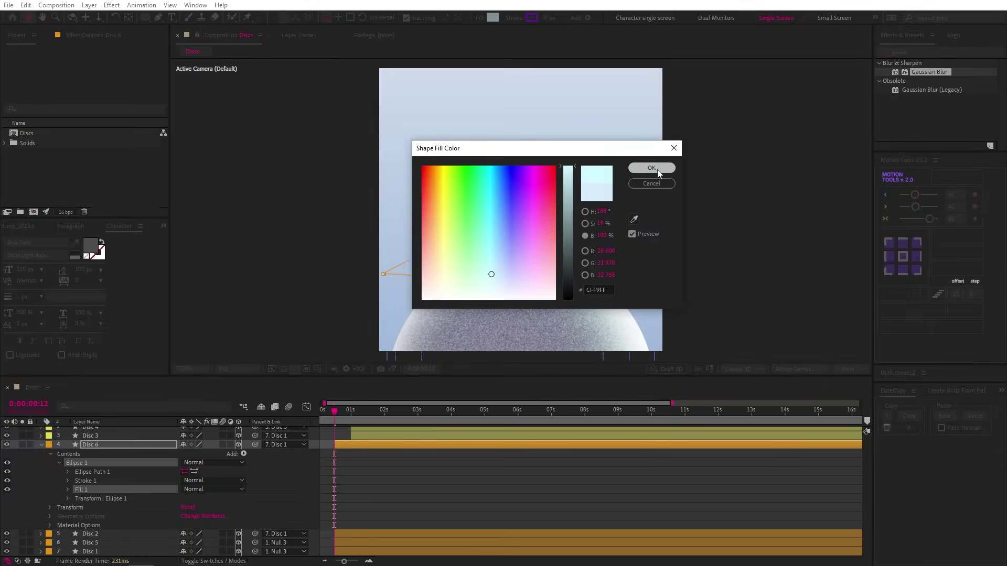
{"action": "left_click", "coordinate": [658, 170]}
Draw an elliptical mask on Disc 6 offset slightly to the left and set it to Subtract.
{"action": "left_click", "coordinate": [298, 18]}
{"action": "left_click_drag", "start_coordinate": [516, 245], "coordinate": [585, 263]}
{"action": "left_click", "coordinate": [199, 516]}
{"action": "left_click", "coordinate": [195, 460]}
Set the feather of Disc 6's mask to 100 pixels.
{"action": "left_click", "coordinate": [58, 516]}
{"action": "left_click", "coordinate": [195, 507]}
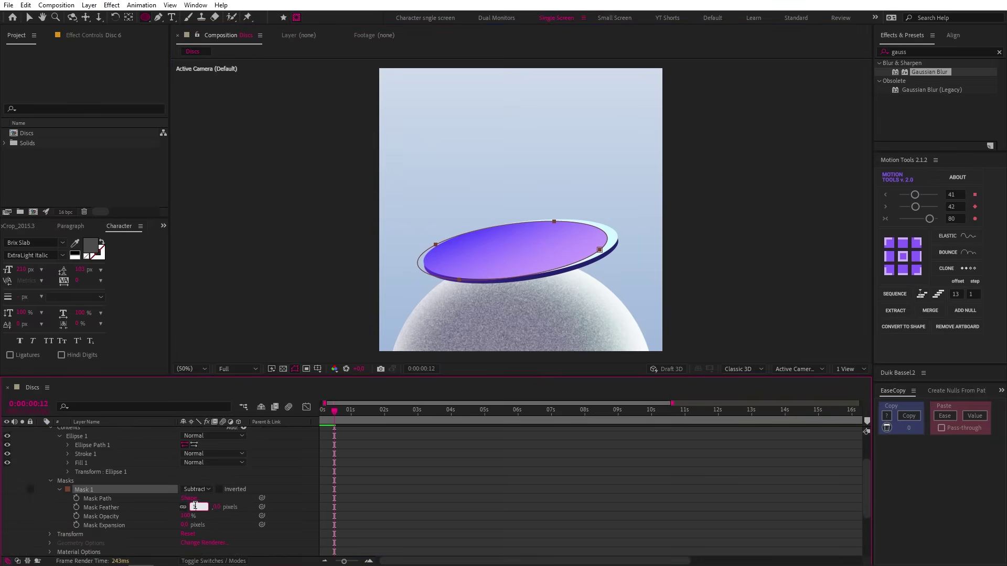
{"action": "type", "text": "100"}
{"action": "key", "text": "Return"}
{"action": "left_click", "coordinate": [445, 462]}
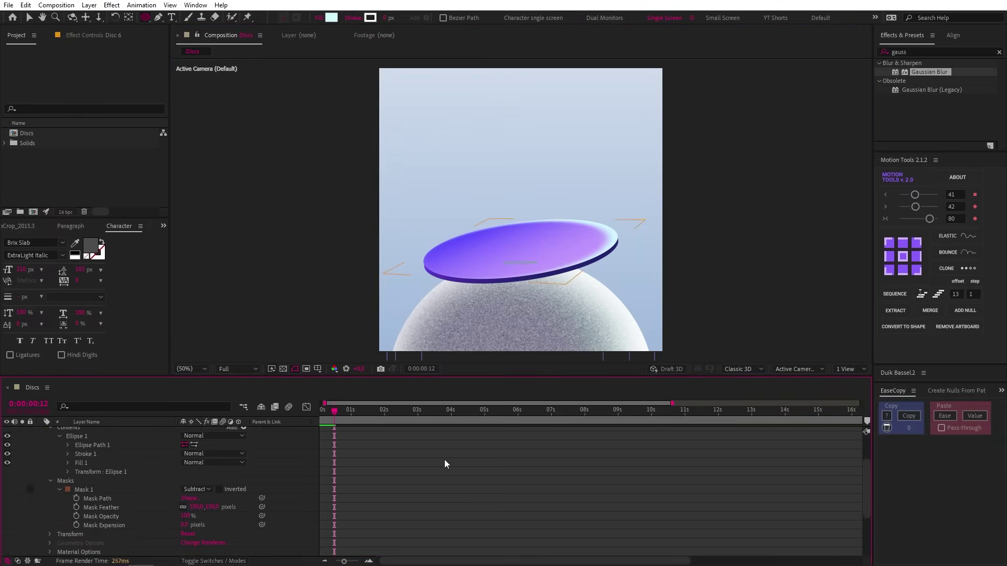
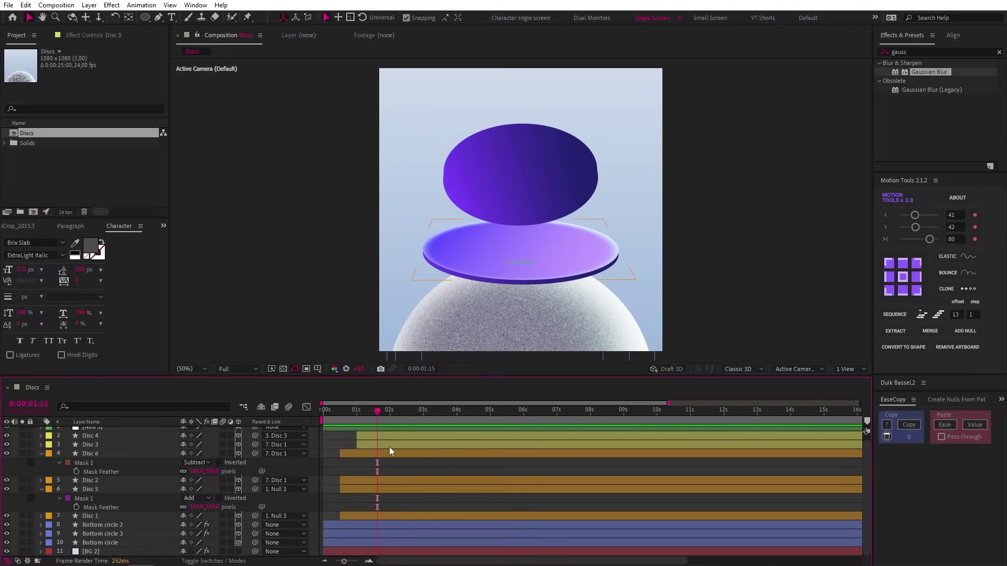
Set the linear gradient fill of Disc 3 to start at A79BCD and that of Disc 4 to start at D2C5EF.
{"action": "left_click", "coordinate": [389, 446]}
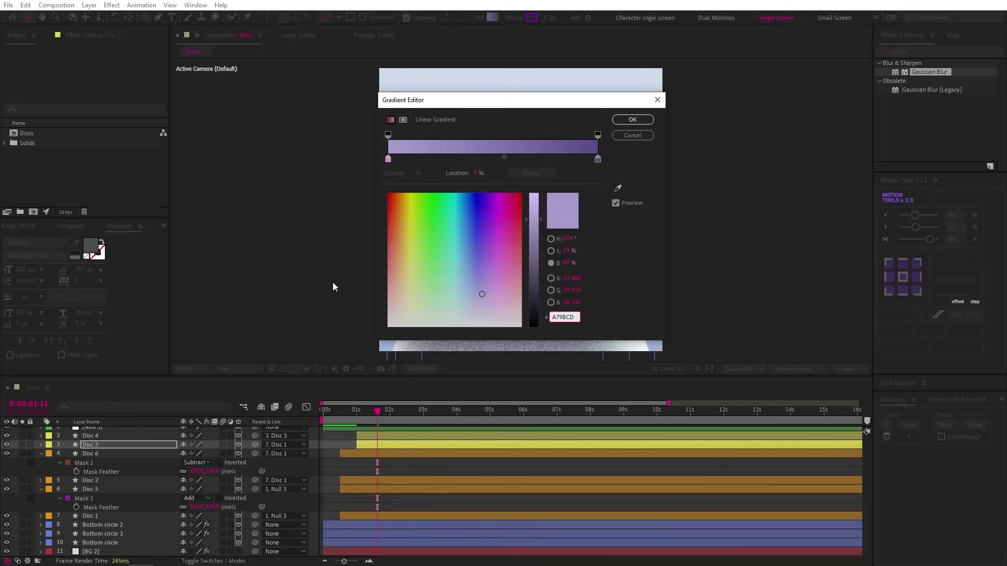
{"action": "left_click", "coordinate": [642, 120]}
{"action": "left_click", "coordinate": [98, 479]}
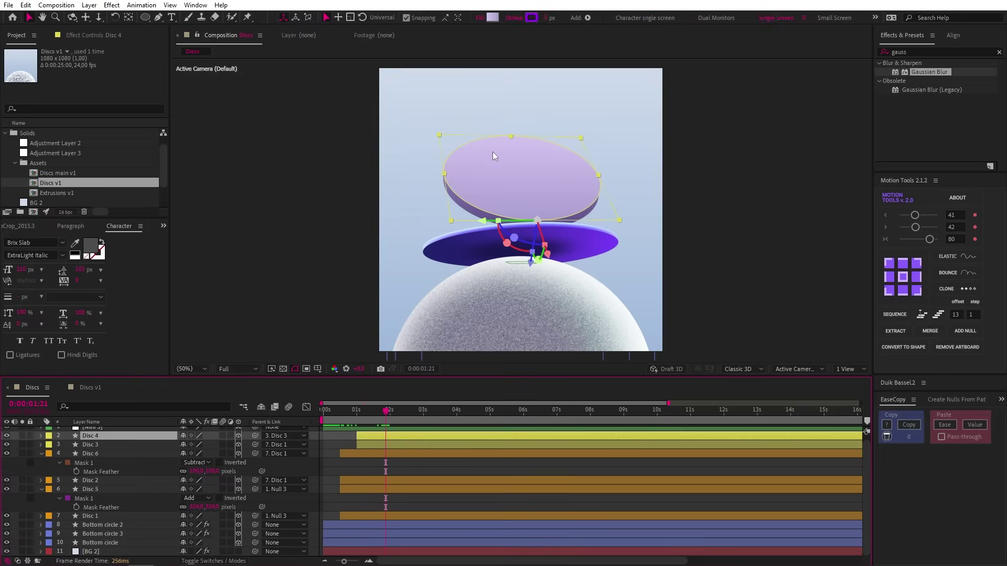
{"action": "left_click", "coordinate": [492, 17]}
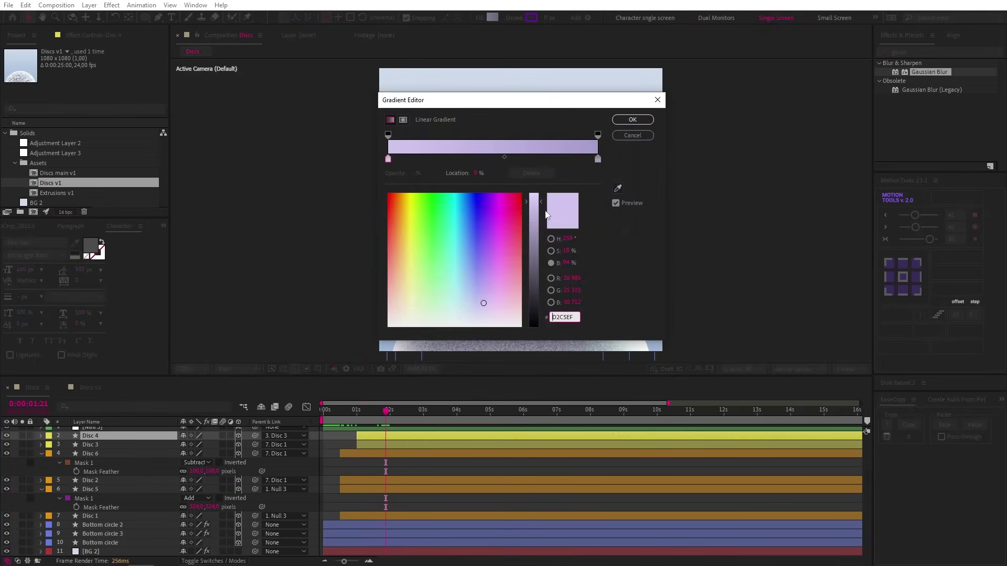
{"action": "left_click", "coordinate": [632, 119]}
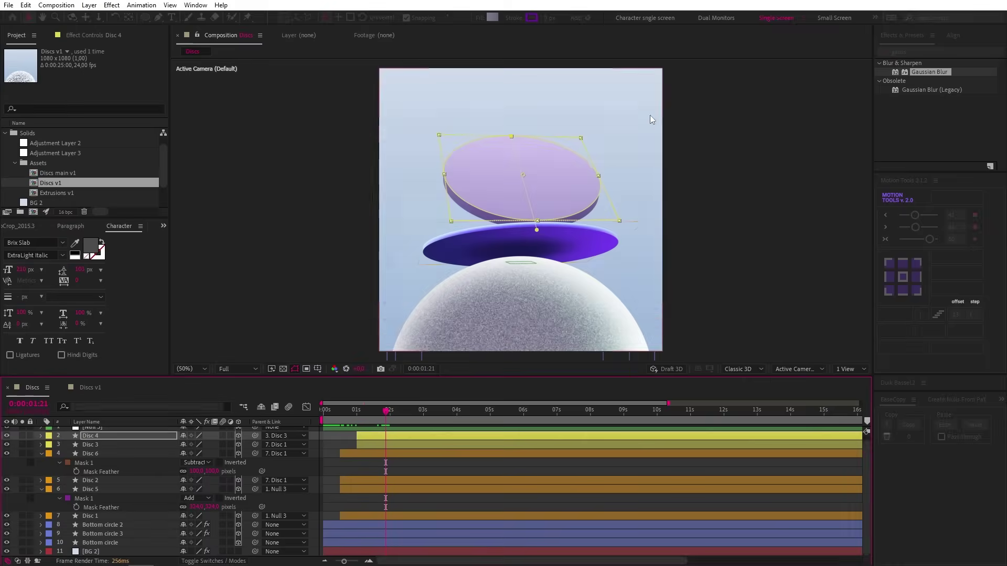
Set the opacity of Disc 4 and Disc 3 to 60%.
{"action": "left_click", "coordinate": [401, 445], "text": "shift"}
{"action": "key", "text": "t"}
{"action": "left_click", "coordinate": [185, 444]}
{"action": "type", "text": "60"}
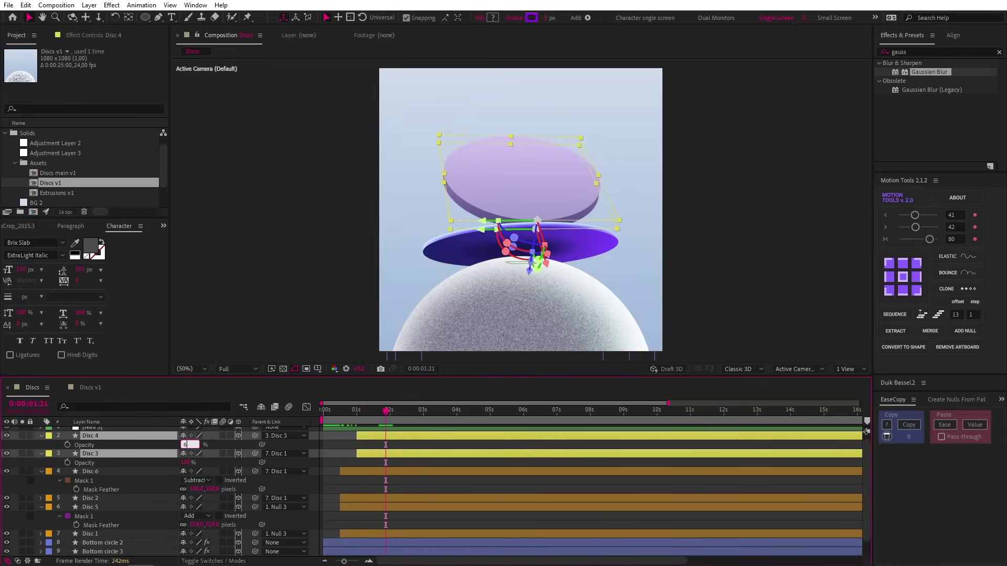
{"action": "key", "text": "Return"}
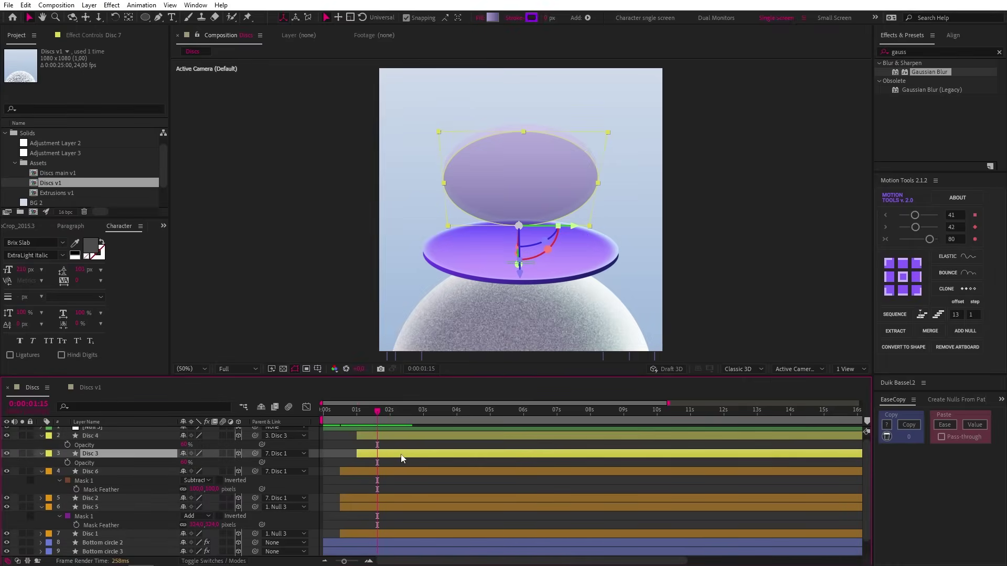
Duplicate Disc 3 and change the copy's fill from a gradient to a solid light colour.
{"action": "key", "text": "ctrl+d"}
{"action": "left_click", "coordinate": [491, 17], "text": "alt"}
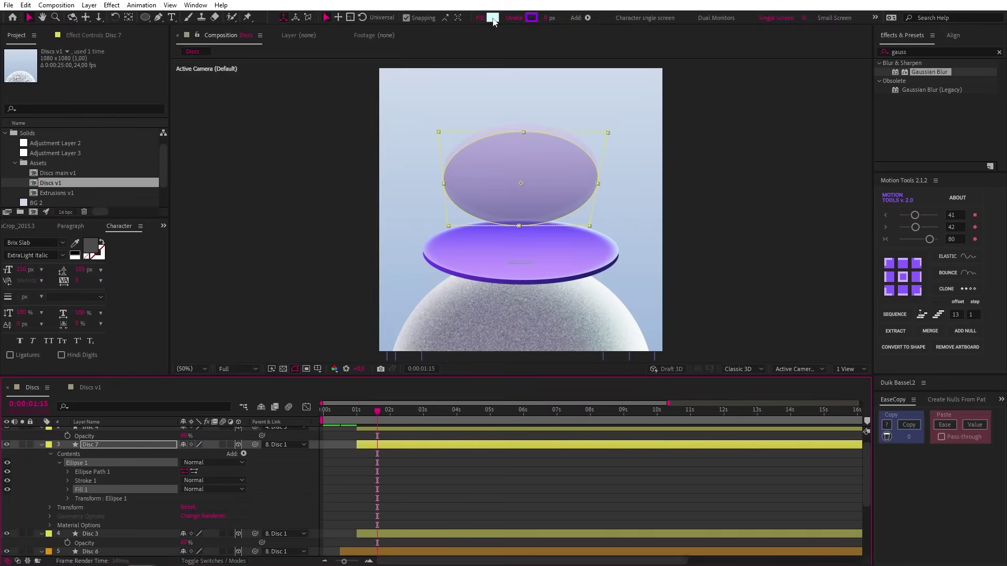
{"action": "left_click", "coordinate": [492, 18]}
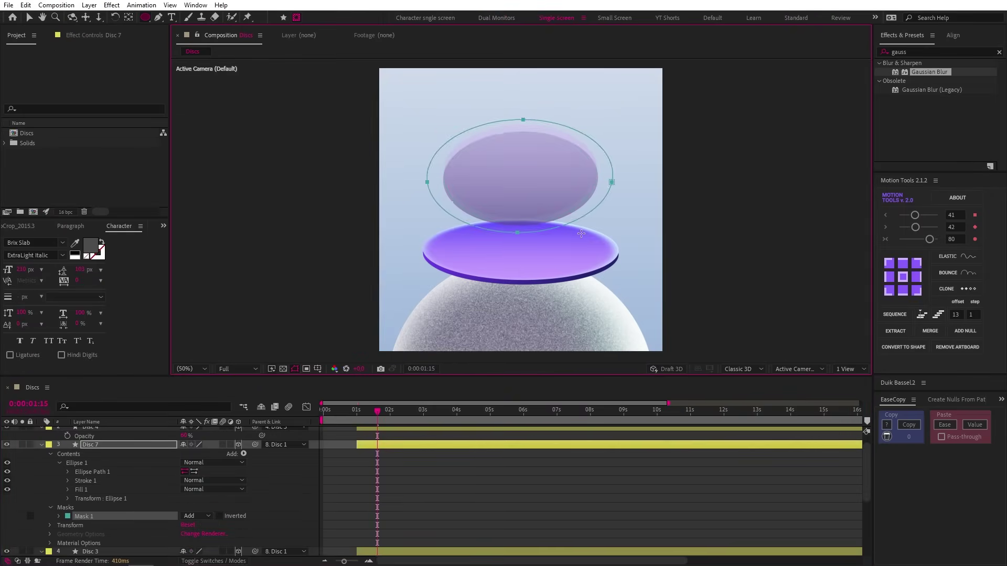
Draw an elliptical mask on Disc 7 offset slightly downward and set it to Subtract.
{"action": "left_click_drag", "start_coordinate": [581, 233], "coordinate": [577, 233]}
{"action": "left_click", "coordinate": [204, 515]}
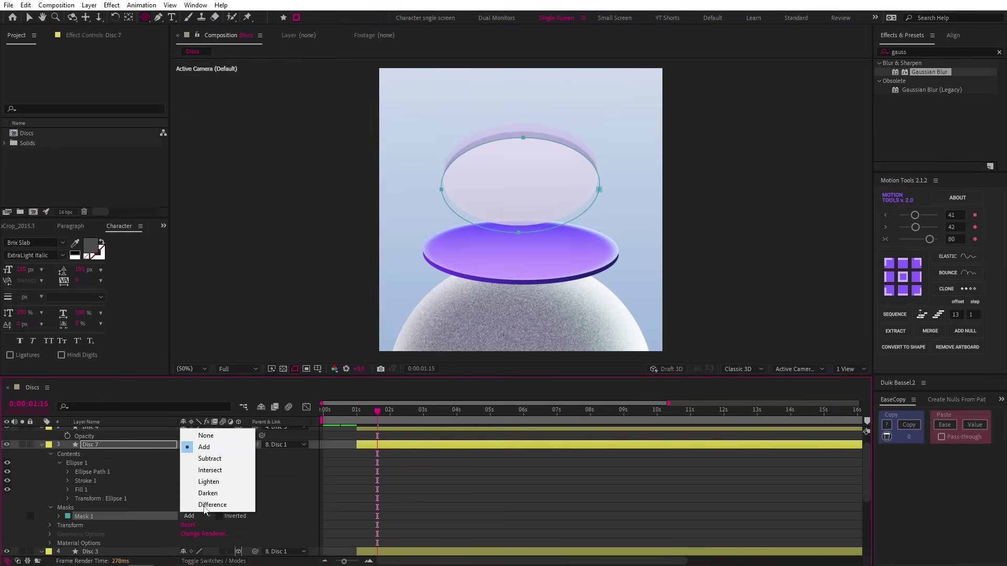
{"action": "left_click", "coordinate": [212, 460]}
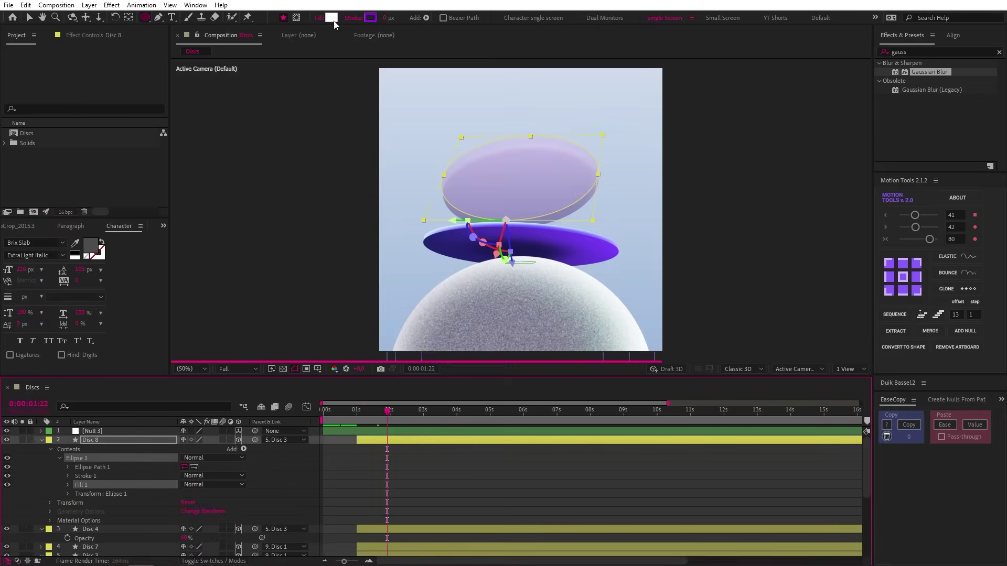
Draw an elliptical mask on Disc 8, set it to Subtract and increase its feather for a soft rim highlight.
{"action": "left_click", "coordinate": [296, 17]}
{"action": "left_click_drag", "start_coordinate": [520, 177], "coordinate": [591, 219]}
{"action": "left_click", "coordinate": [192, 512]}
{"action": "left_click", "coordinate": [202, 455]}
{"action": "left_click", "coordinate": [58, 511]}
{"action": "left_click_drag", "start_coordinate": [207, 529], "coordinate": [225, 531]}
{"action": "key", "text": "v"}
{"action": "left_click", "coordinate": [424, 460]}
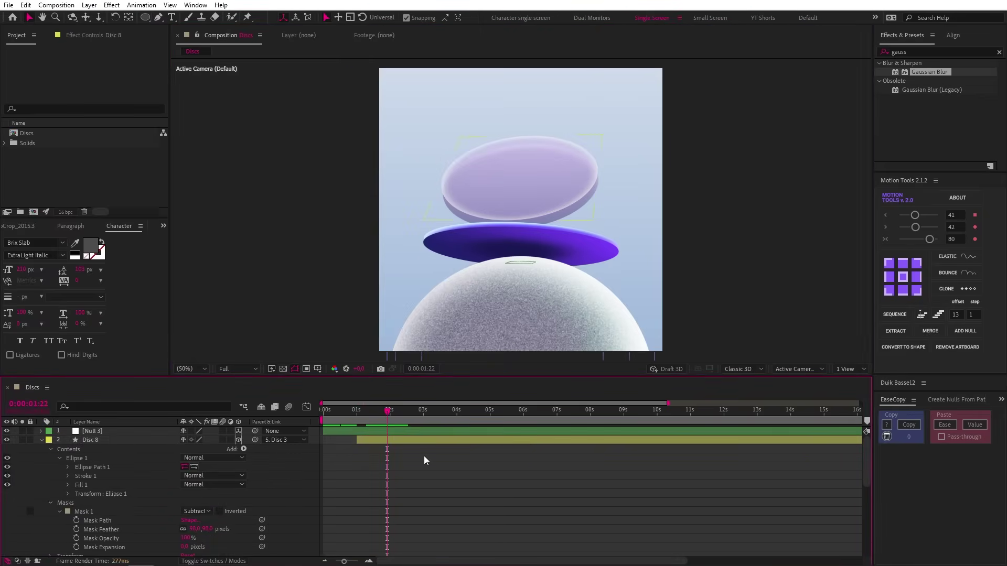
Duplicate Disc 8 and reshape the copy's mask, stretching it slightly past the disc's lower and right edges.
{"action": "left_click", "coordinate": [414, 441]}
{"action": "key", "text": "ctrl+d"}
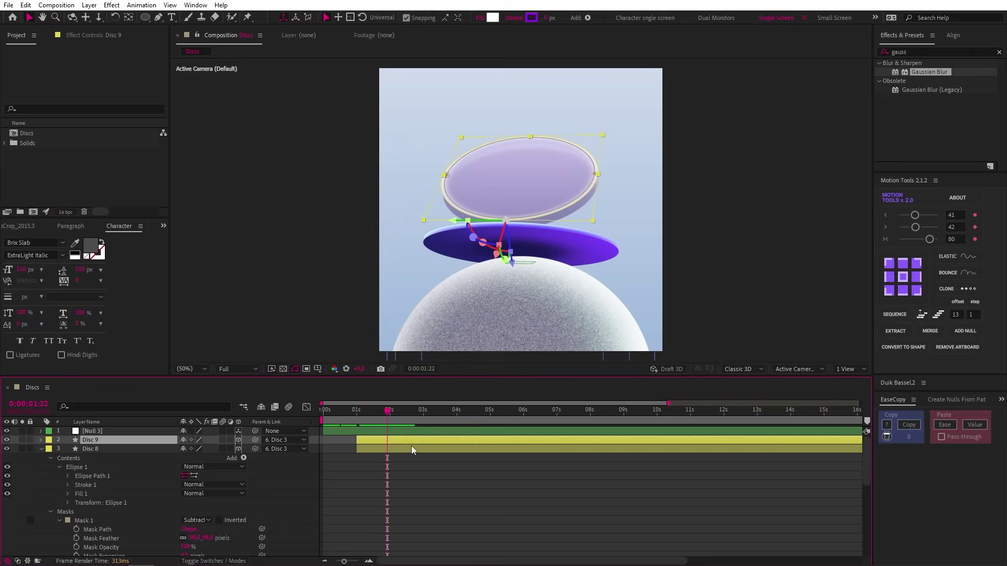
{"action": "key", "text": "t"}
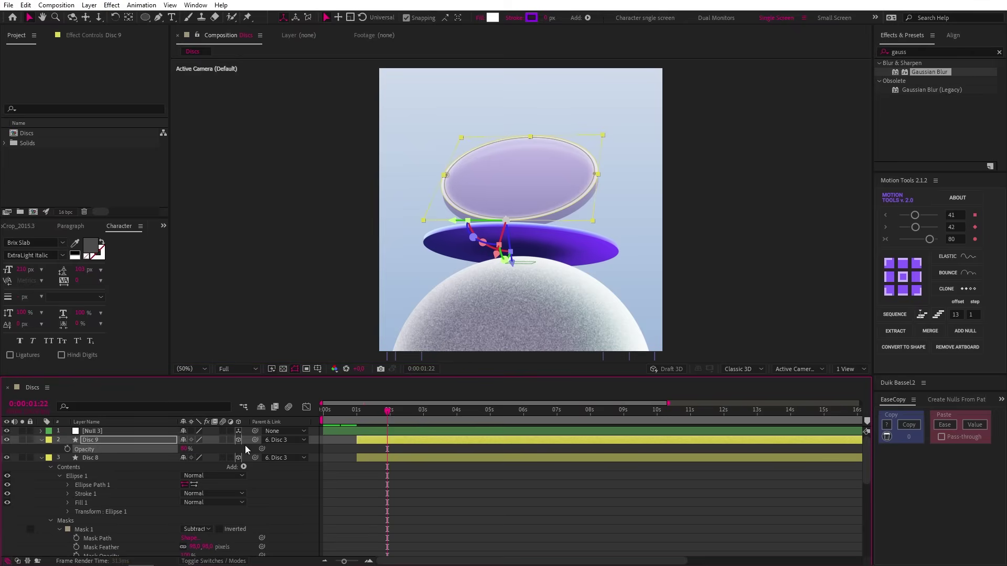
{"action": "key", "text": "m"}
{"action": "double_click", "coordinate": [506, 218]}
{"action": "left_click_drag", "start_coordinate": [506, 219], "coordinate": [503, 231]}
{"action": "left_click_drag", "start_coordinate": [593, 180], "coordinate": [604, 180]}
{"action": "left_click_drag", "start_coordinate": [530, 137], "coordinate": [530, 139]}
{"action": "left_click", "coordinate": [394, 499]}
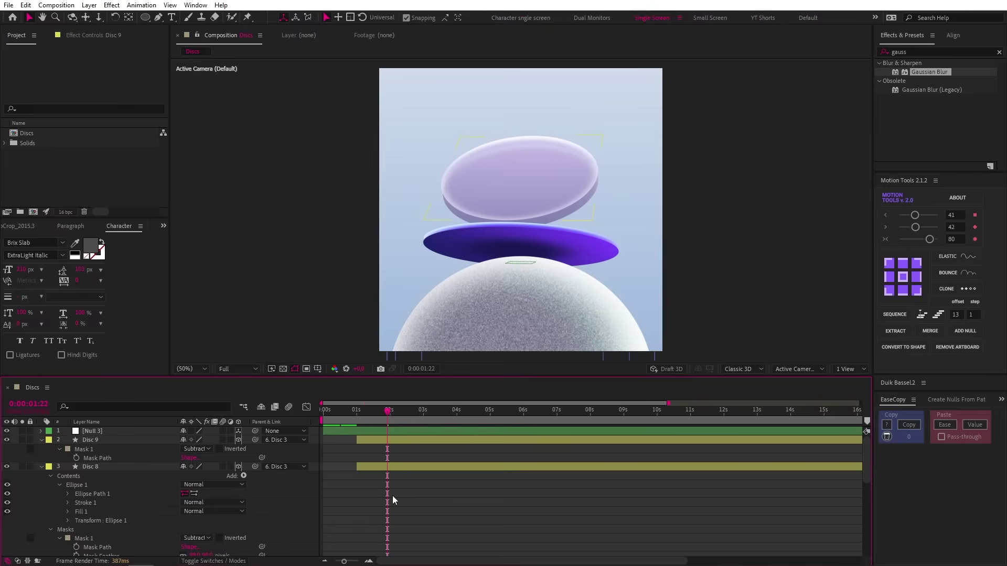
{"action": "left_click", "coordinate": [393, 496]}
Duplicate the Discs composition, rename the copy Extrusions and open it.
{"action": "left_click", "coordinate": [61, 179]}
{"action": "left_click", "coordinate": [28, 133]}
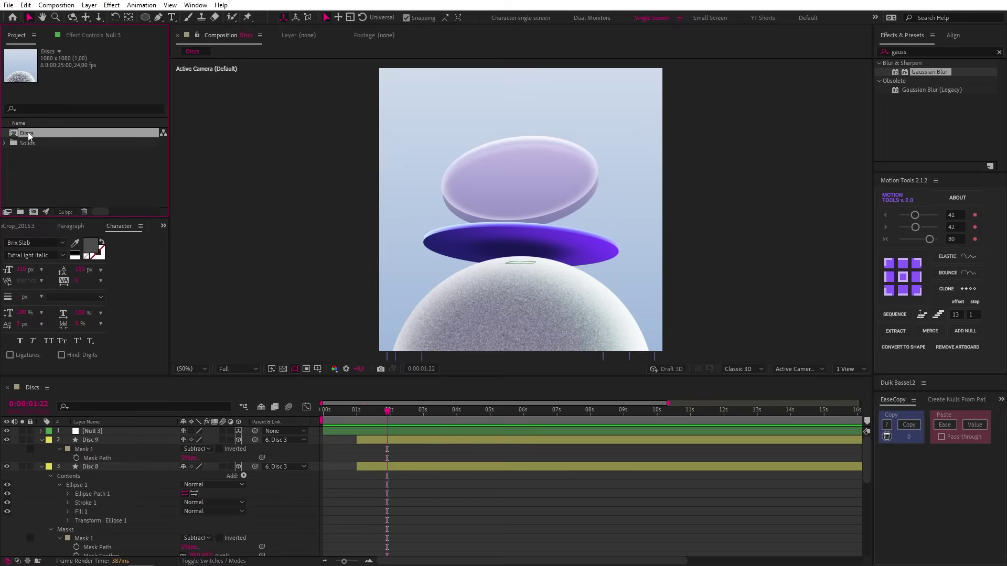
{"action": "key", "text": "ctrl+d"}
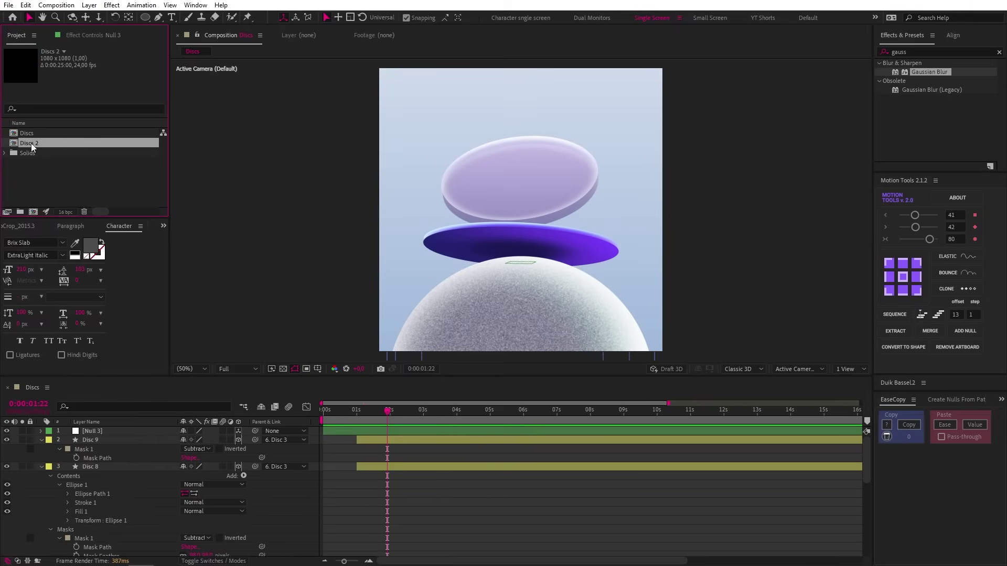
{"action": "key", "text": "Return"}
{"action": "type", "text": "Extrusions"}
{"action": "left_click", "coordinate": [60, 172]}
{"action": "double_click", "coordinate": [34, 143]}
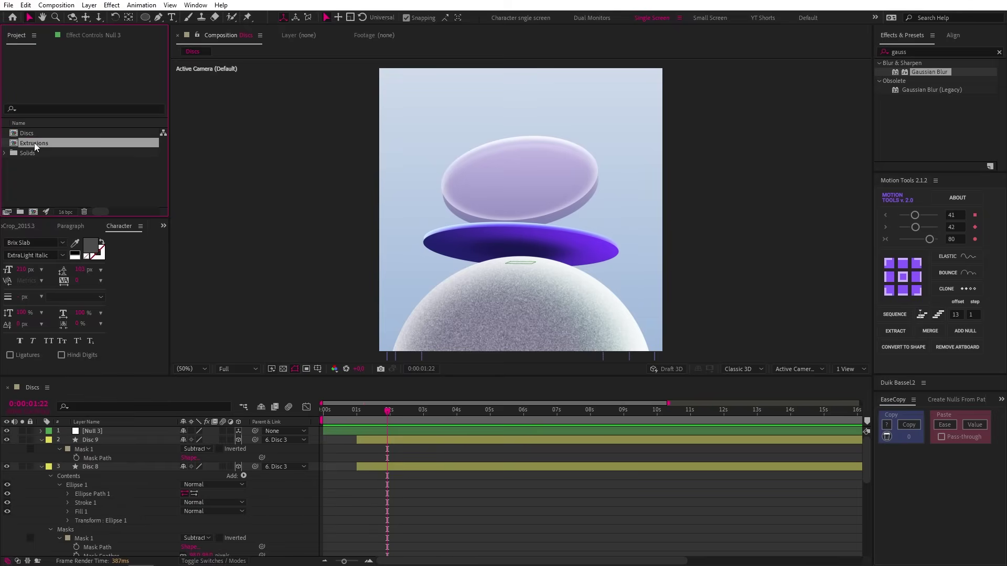
Delete the shading layers Disc 5, Disc 6, Disc 7, Disc 8 and Disc 9 from the Extrusions composition.
{"action": "left_click", "coordinate": [99, 450]}
{"action": "left_click", "coordinate": [100, 457], "text": "shift"}
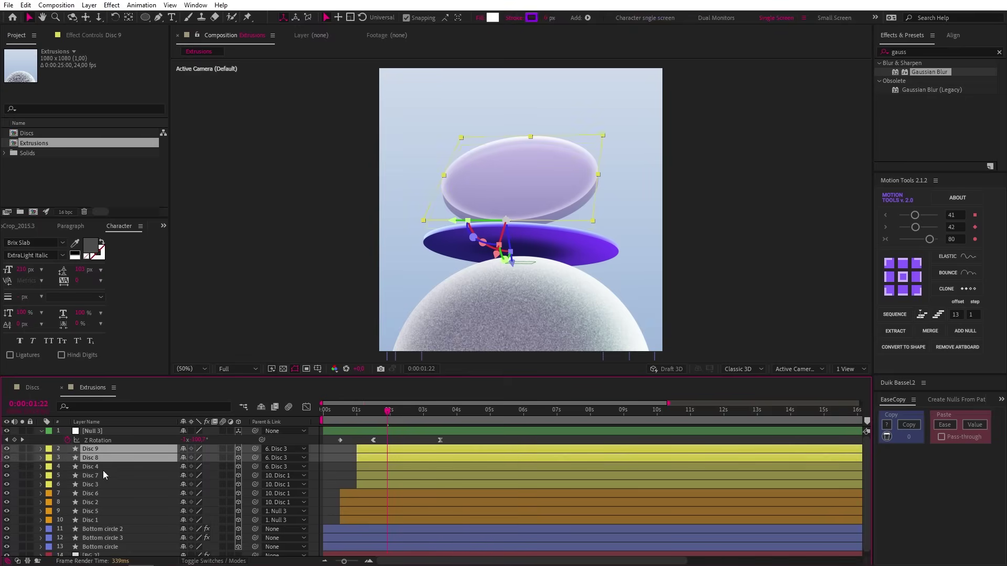
{"action": "left_click", "coordinate": [103, 475], "text": "ctrl"}
{"action": "left_click", "coordinate": [104, 493], "text": "ctrl"}
{"action": "left_click", "coordinate": [105, 511], "text": "ctrl"}
{"action": "key", "text": "Delete"}
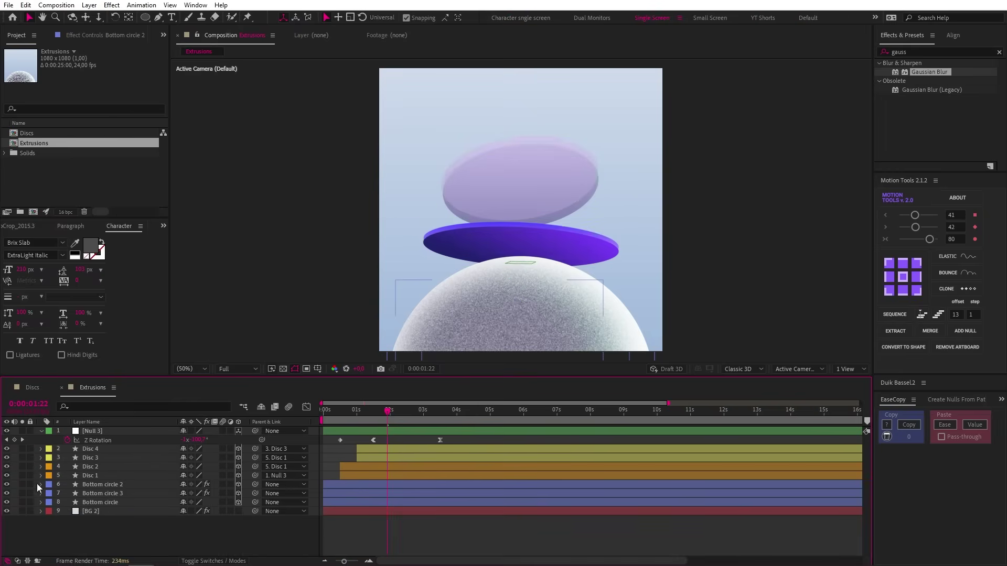
Hide the three Bottom circle layers and BG 2, and switch the composition's 3D renderer to Cinema 4D.
{"action": "left_click_drag", "start_coordinate": [7, 485], "coordinate": [7, 512]}
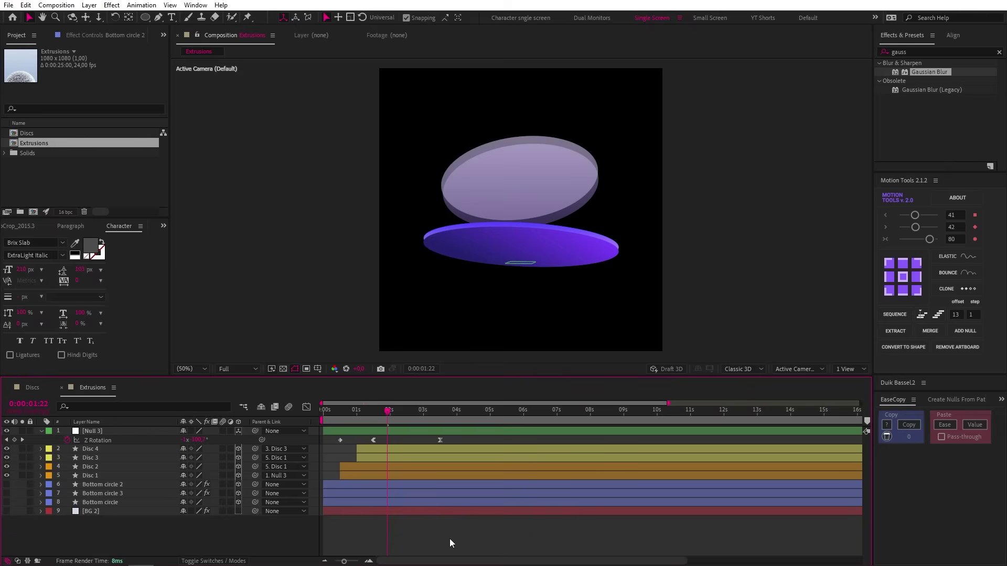
{"action": "left_click", "coordinate": [756, 370]}
{"action": "left_click", "coordinate": [761, 391]}
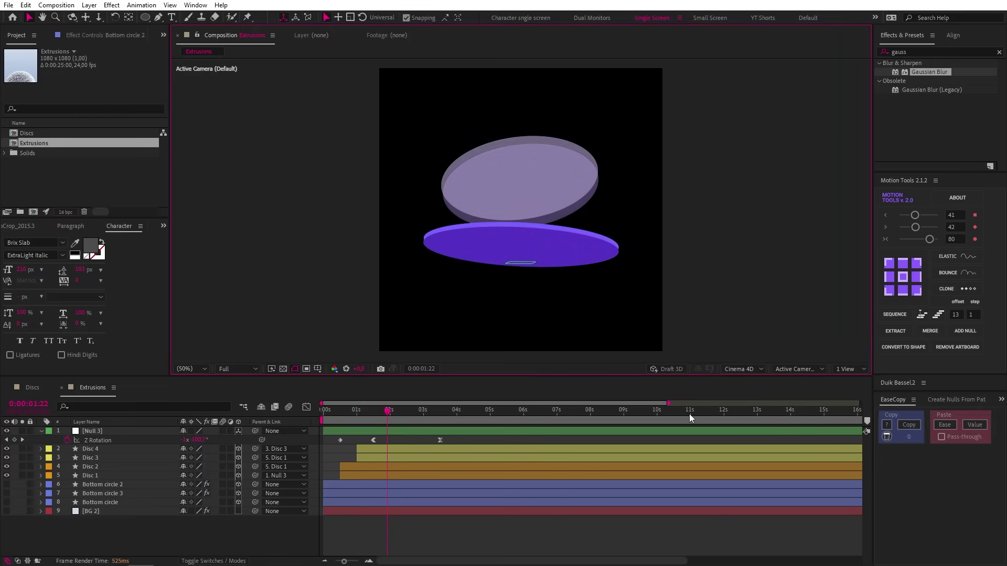
Increase the extrusion depth of Disc 3 and Disc 1 in their geometry options to give both discs thickness.
{"action": "left_click", "coordinate": [475, 477]}
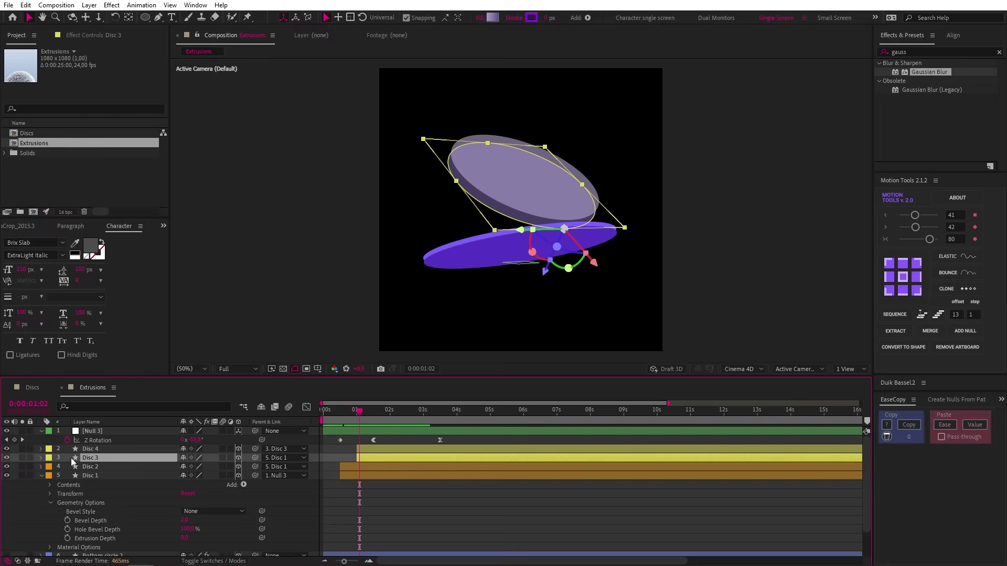
{"action": "left_click", "coordinate": [40, 457]}
{"action": "left_click", "coordinate": [50, 485]}
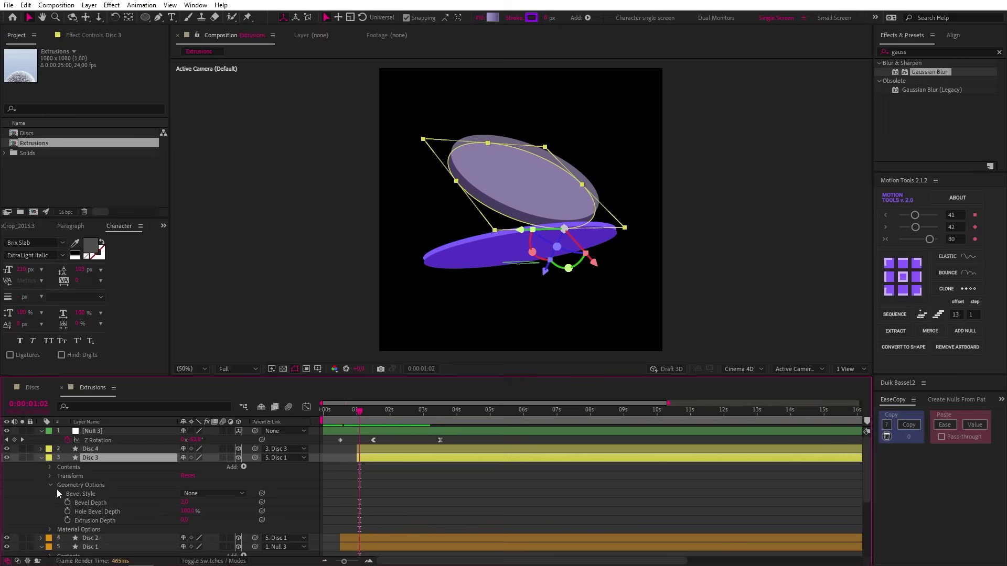
{"action": "left_click_drag", "start_coordinate": [186, 522], "coordinate": [204, 522]}
{"action": "left_click", "coordinate": [186, 520]}
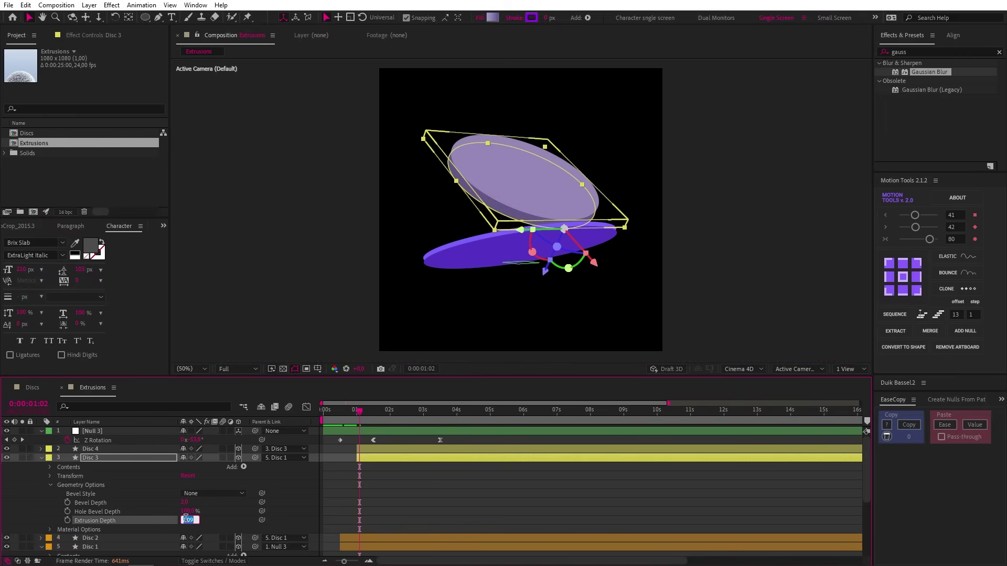
{"action": "left_click", "coordinate": [408, 506]}
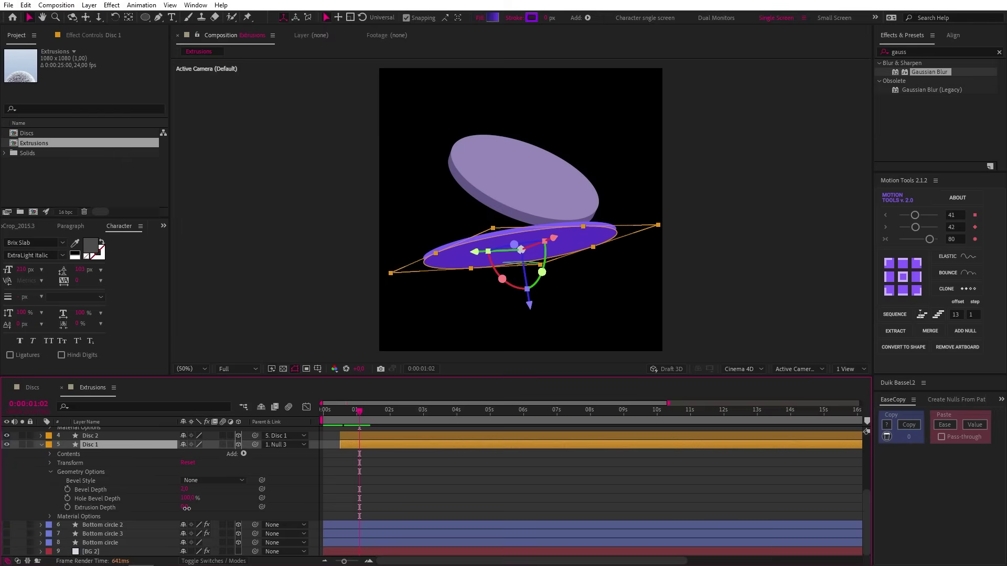
{"action": "left_click_drag", "start_coordinate": [186, 508], "coordinate": [205, 508]}
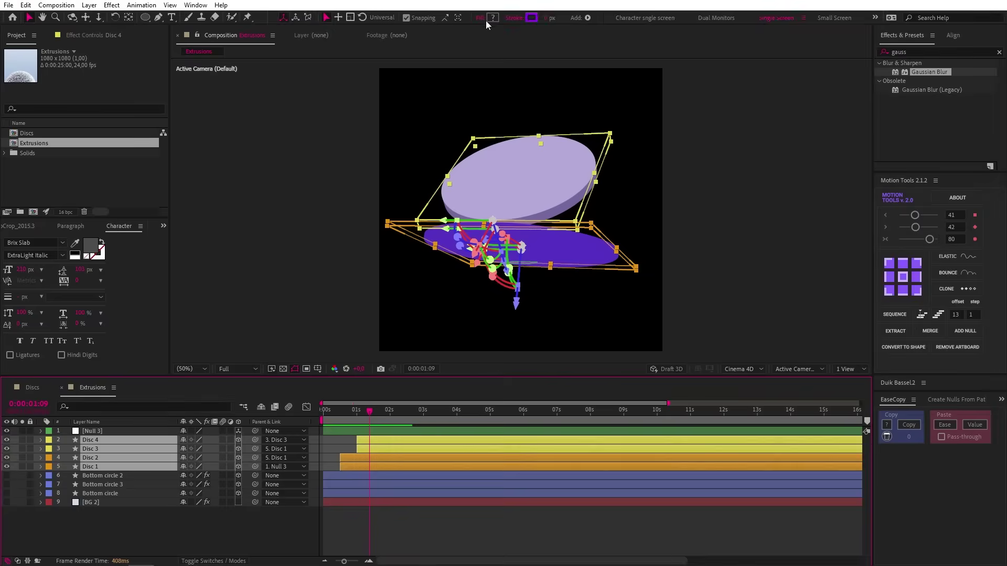
Change the fill of the disc layers from gradients to solid green 00FF12.
{"action": "left_click", "coordinate": [488, 17], "text": "alt"}
{"action": "left_click", "coordinate": [492, 18], "text": "alt"}
{"action": "left_click", "coordinate": [493, 17]}
{"action": "left_click", "coordinate": [466, 165]}
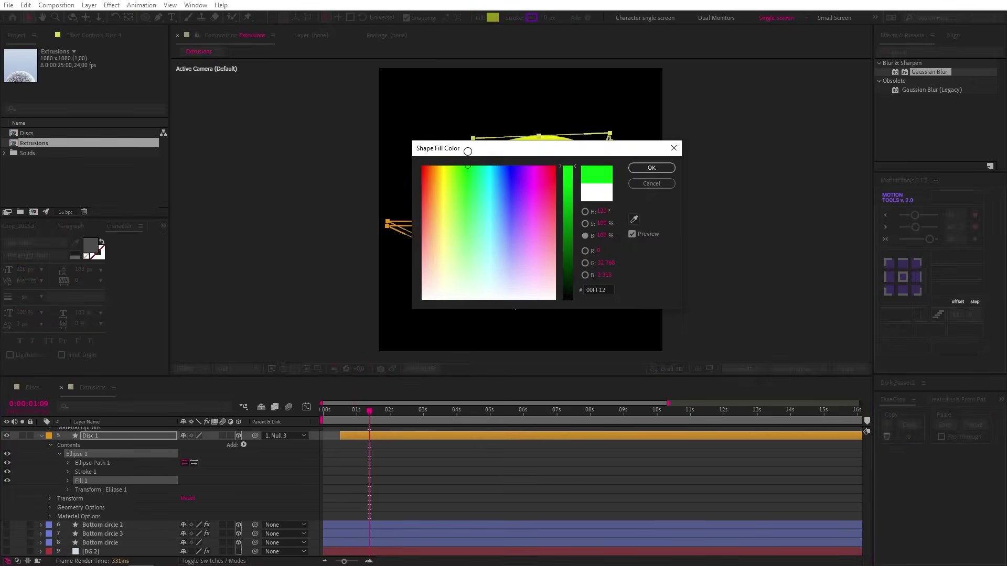
{"action": "left_click", "coordinate": [651, 168]}
Add a Side Color property to Ellipse 1 of Disc 3, keeping the default red.
{"action": "left_click", "coordinate": [50, 516]}
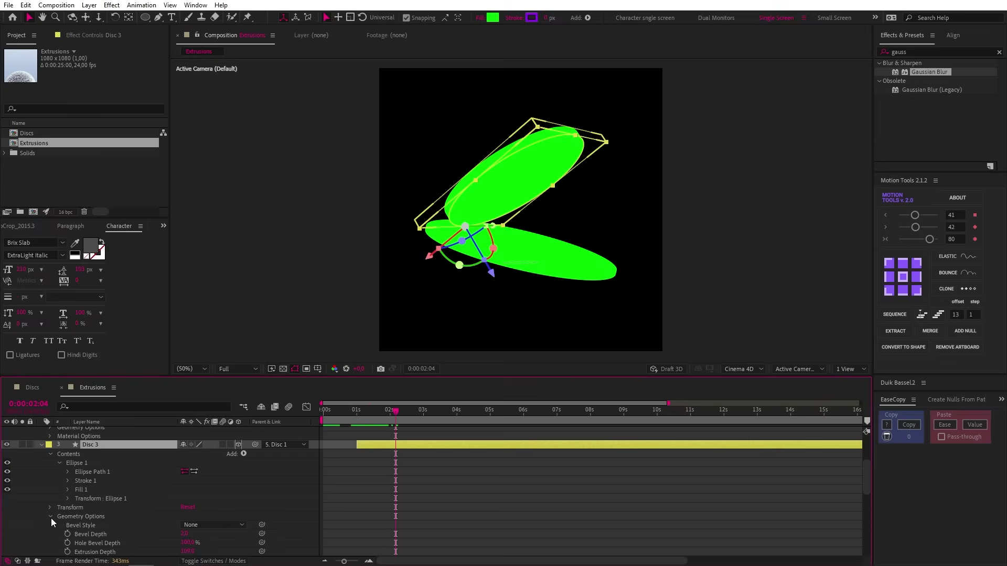
{"action": "left_click", "coordinate": [51, 517]}
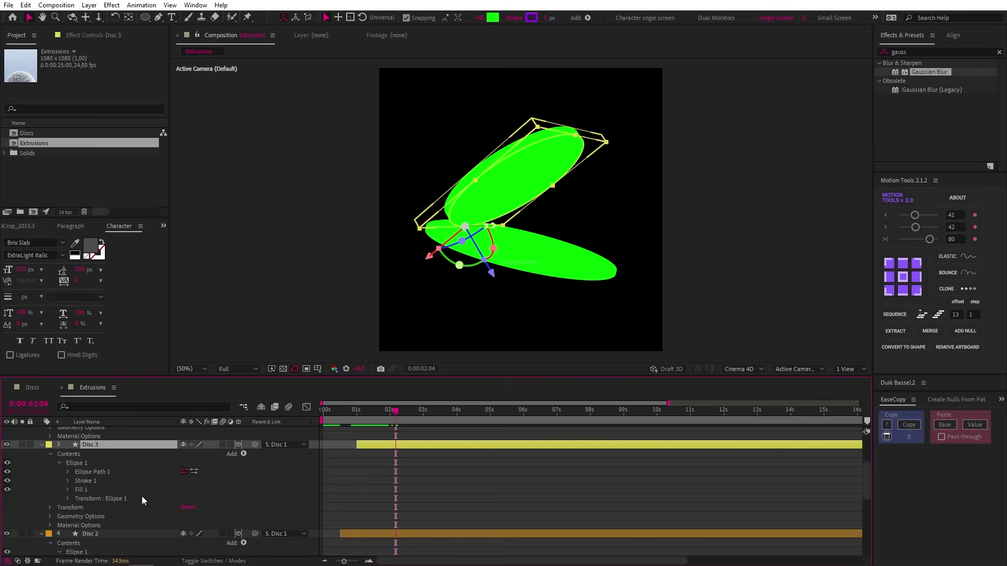
{"action": "left_click", "coordinate": [86, 463]}
{"action": "left_click", "coordinate": [244, 454]}
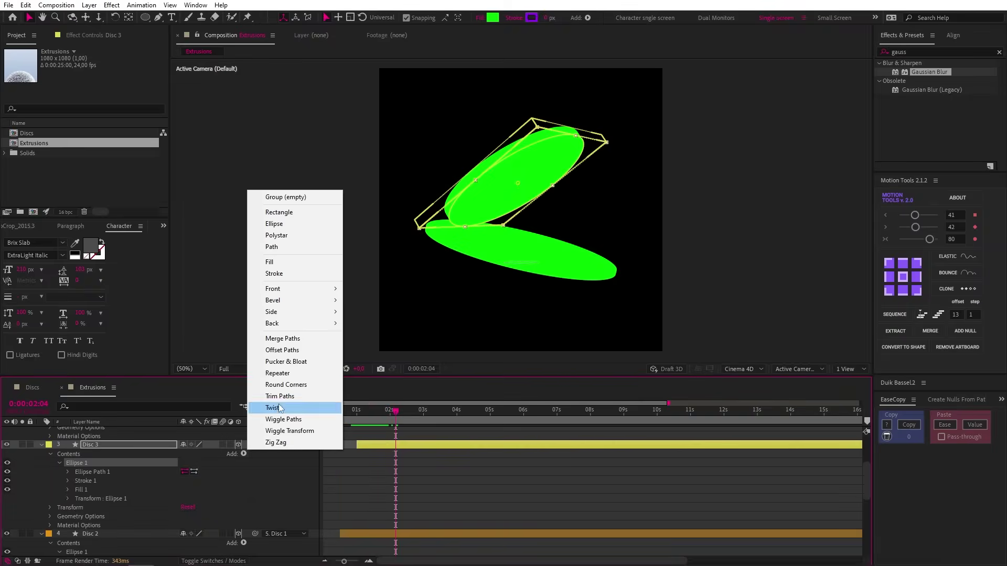
{"action": "mouse_move", "coordinate": [310, 312]}
{"action": "left_click", "coordinate": [367, 312]}
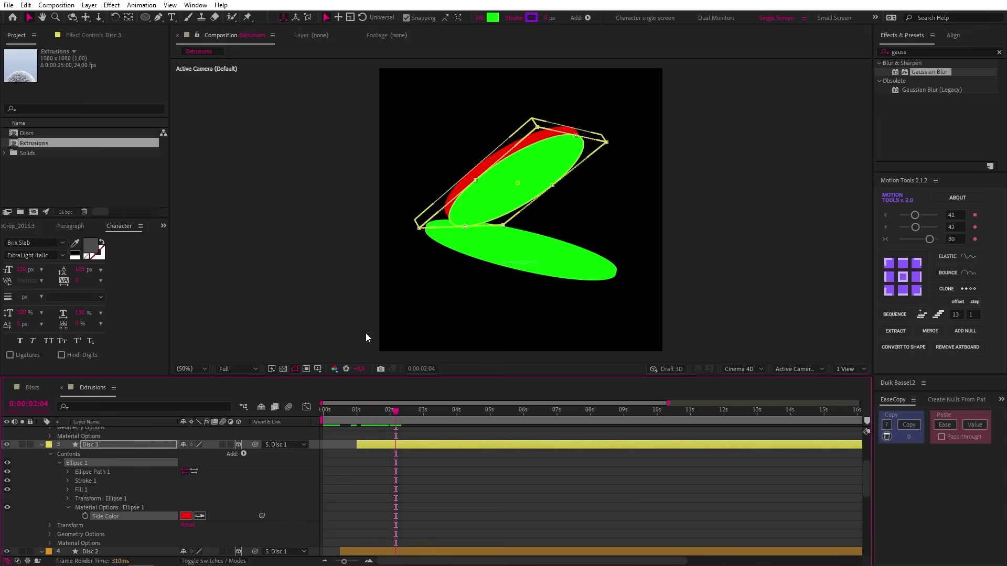
Add a Side Color property to Ellipse 1 of Disc 1 and set it to blue 0006FF.
{"action": "scroll", "coordinate": [75, 456], "scroll_direction": "down", "scroll_amount": 5}
{"action": "left_click", "coordinate": [76, 454]}
{"action": "left_click", "coordinate": [244, 445]}
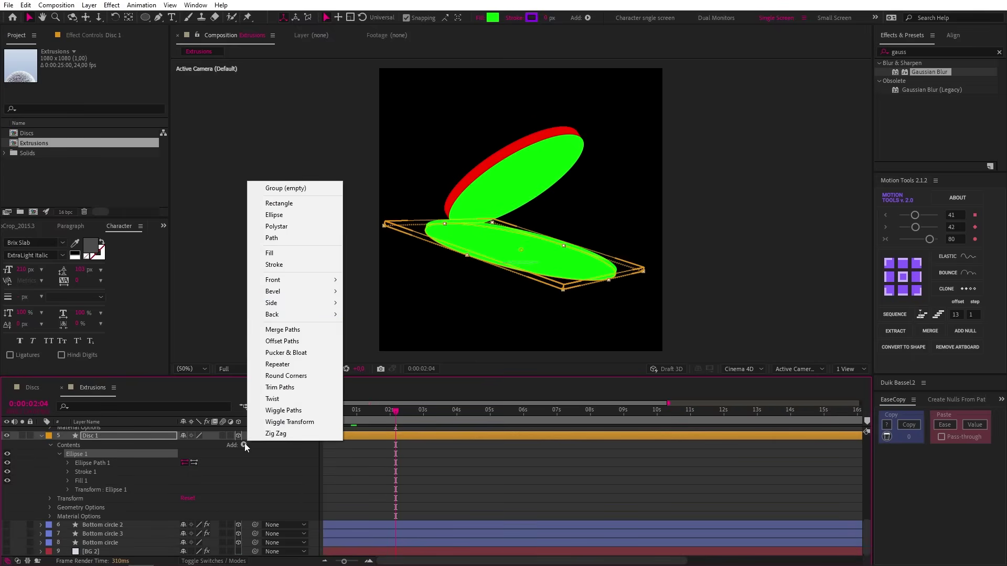
{"action": "mouse_move", "coordinate": [327, 306]}
{"action": "left_click", "coordinate": [386, 302]}
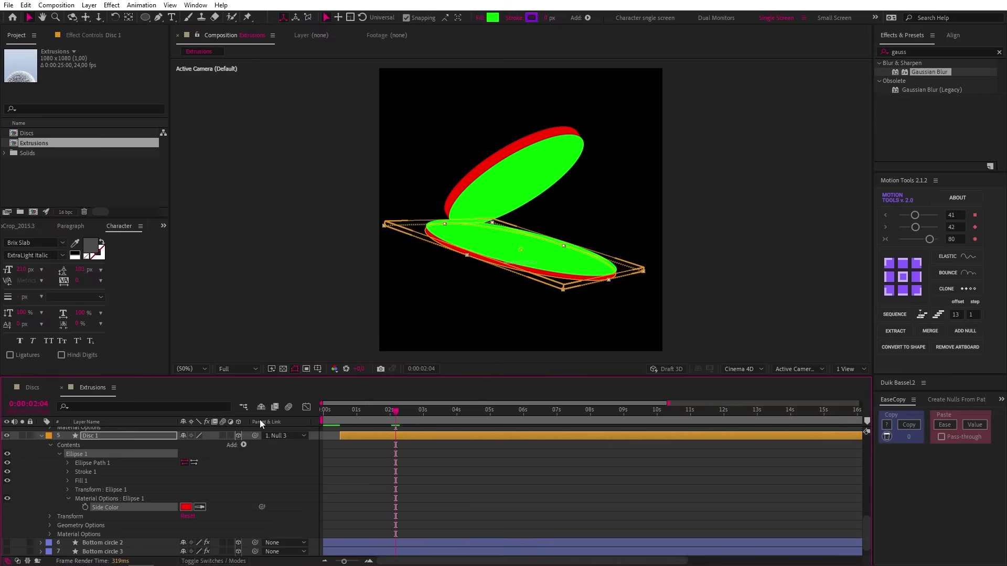
{"action": "left_click", "coordinate": [186, 507]}
{"action": "left_click", "coordinate": [507, 162]}
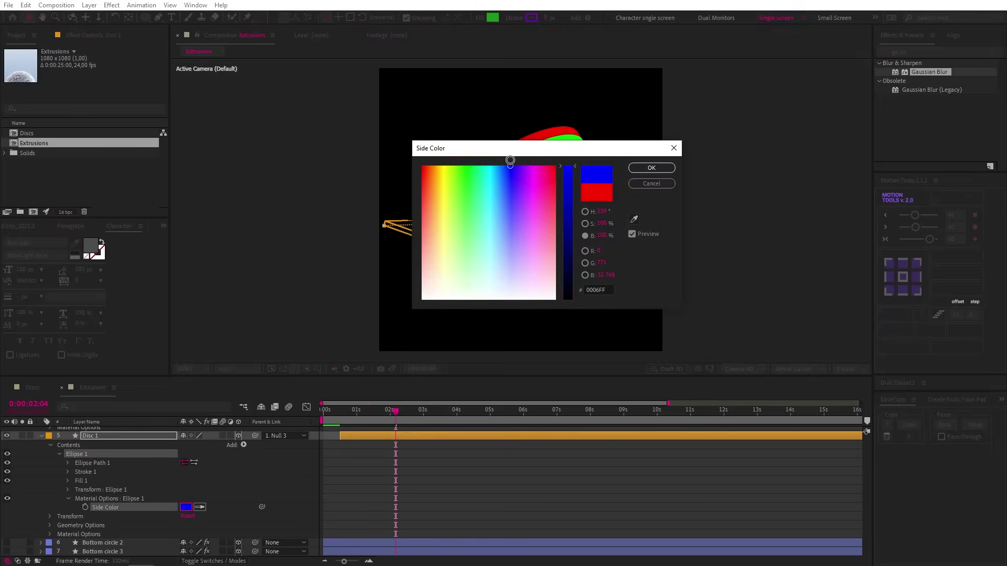
{"action": "left_click", "coordinate": [648, 164]}
{"action": "left_click", "coordinate": [414, 474]}
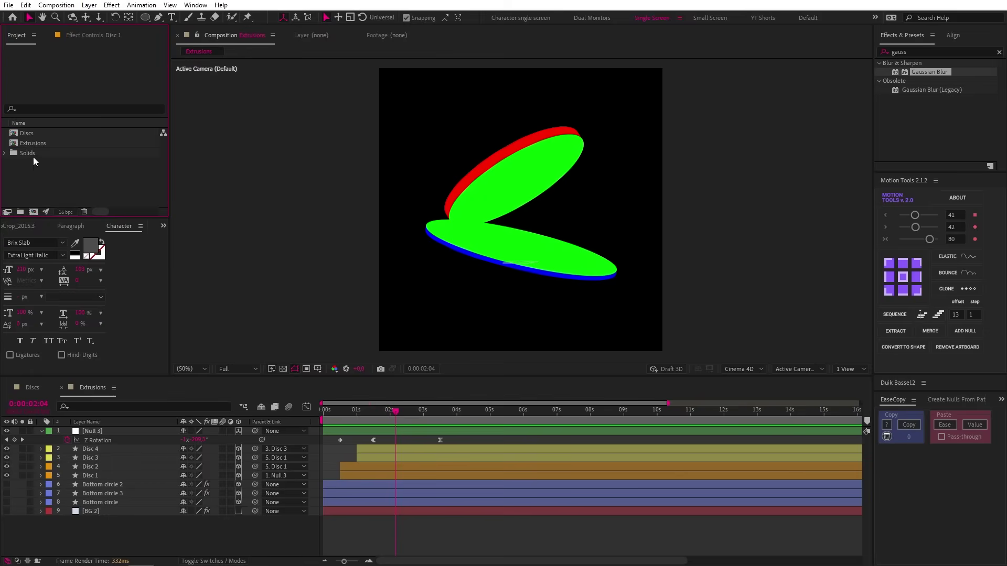
Create a new composition from the Discs and Extrusions compositions.
{"action": "left_click", "coordinate": [40, 133]}
{"action": "left_click", "coordinate": [33, 144], "text": "shift"}
{"action": "left_click_drag", "start_coordinate": [33, 146], "coordinate": [33, 212]}
{"action": "left_click", "coordinate": [539, 320]}
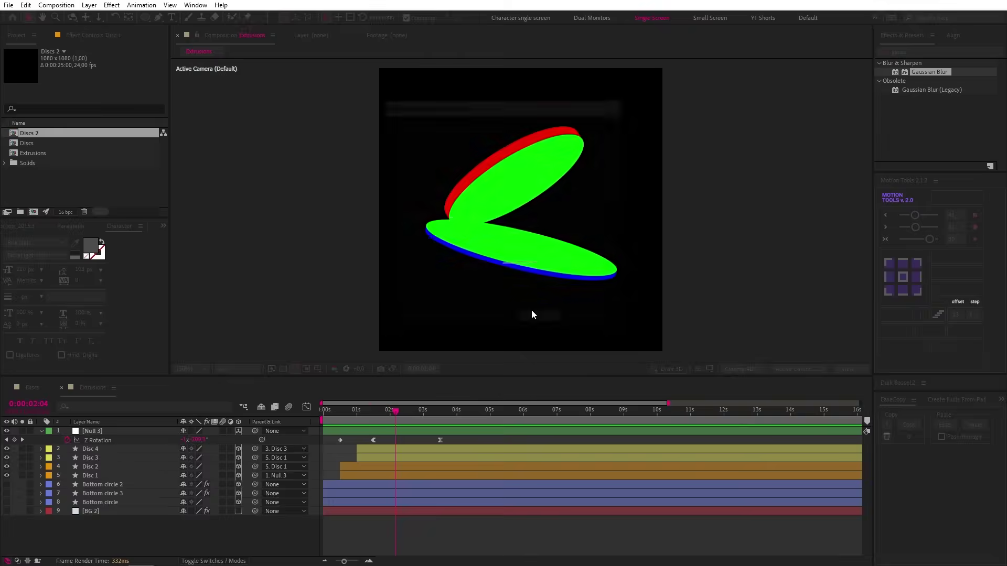
Rename the new composition Discs main and place the Extrusions layer above the Discs layer.
{"action": "left_click", "coordinate": [34, 143]}
{"action": "key", "text": "Return"}
{"action": "type", "text": "Discs main"}
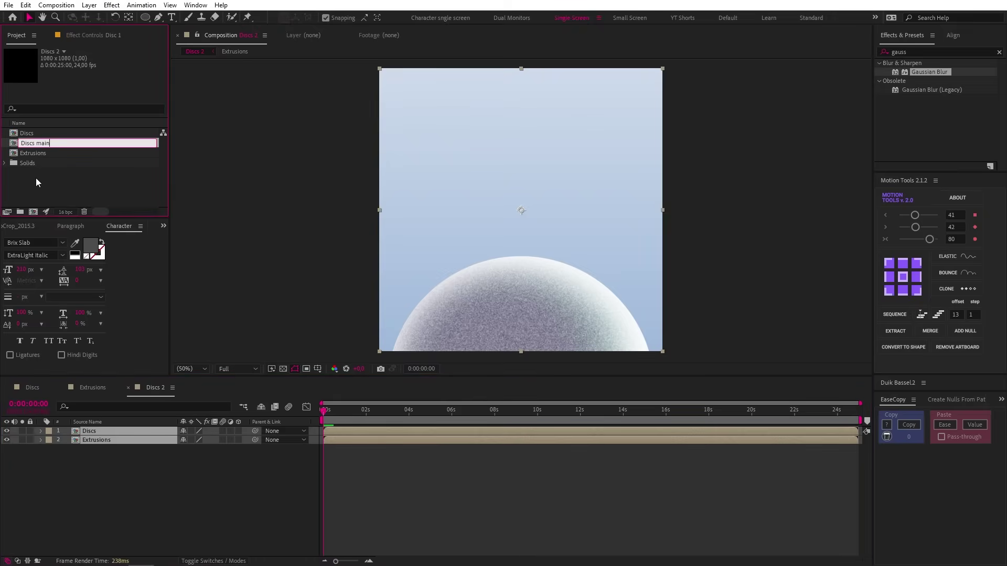
{"action": "key", "text": "Return"}
{"action": "left_click", "coordinate": [108, 464]}
{"action": "left_click_drag", "start_coordinate": [97, 441], "coordinate": [103, 429]}
Apply Linear Color Key to the Extrusions layer and key out the green disc faces.
{"action": "left_click_drag", "start_coordinate": [346, 410], "coordinate": [350, 411]}
{"action": "left_click", "coordinate": [938, 52]}
{"action": "type", "text": "color key"}
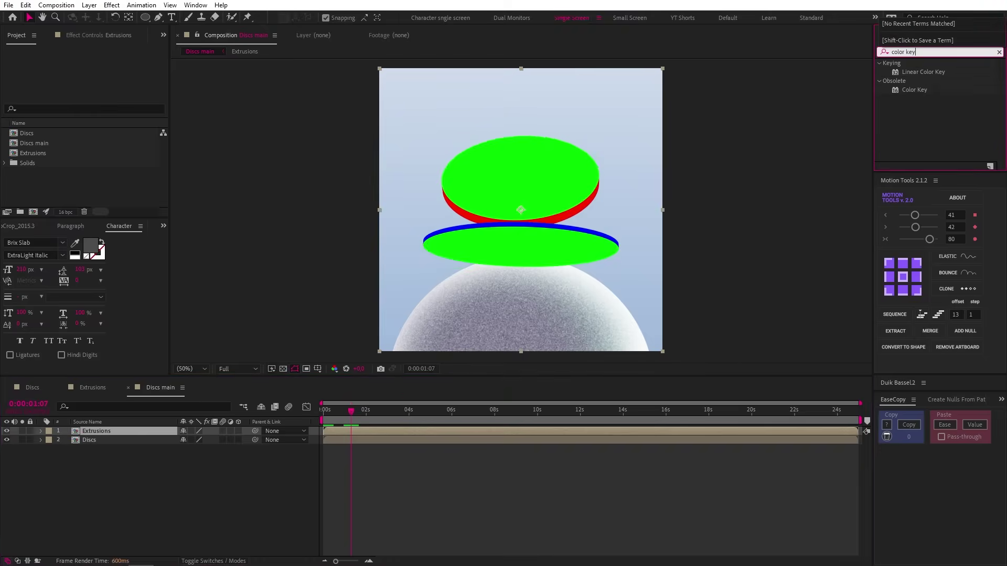
{"action": "double_click", "coordinate": [930, 72]}
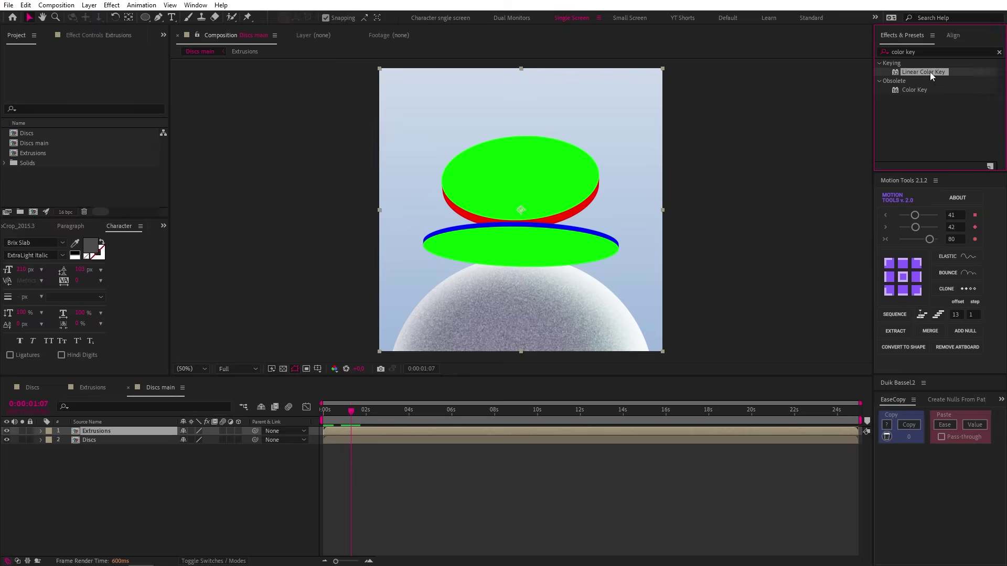
{"action": "left_click", "coordinate": [114, 145]}
{"action": "left_click", "coordinate": [533, 161]}
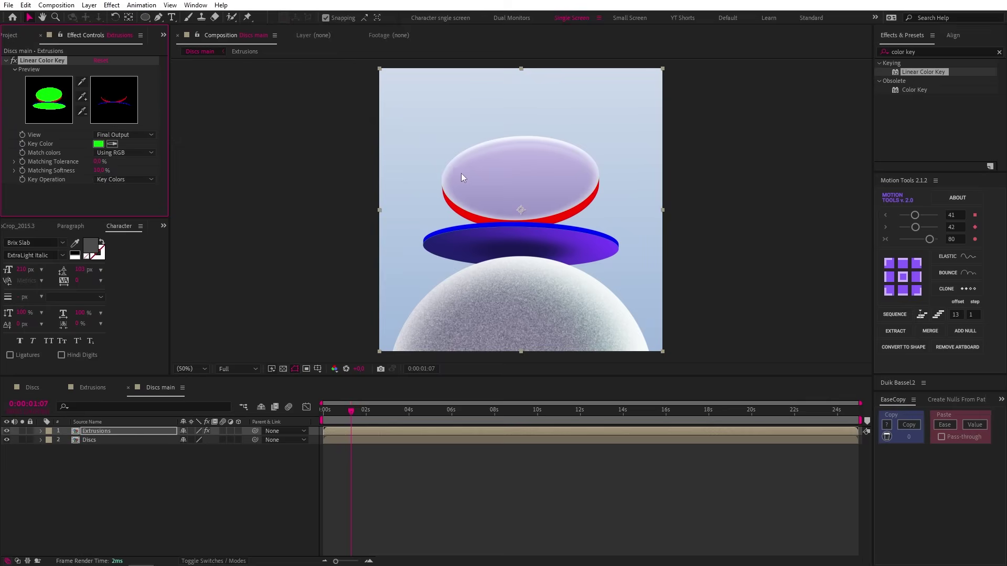
Duplicate the Linear Color Key to key out the blue side colour, and adjust the matching tolerance.
{"action": "key", "text": "ctrl+d"}
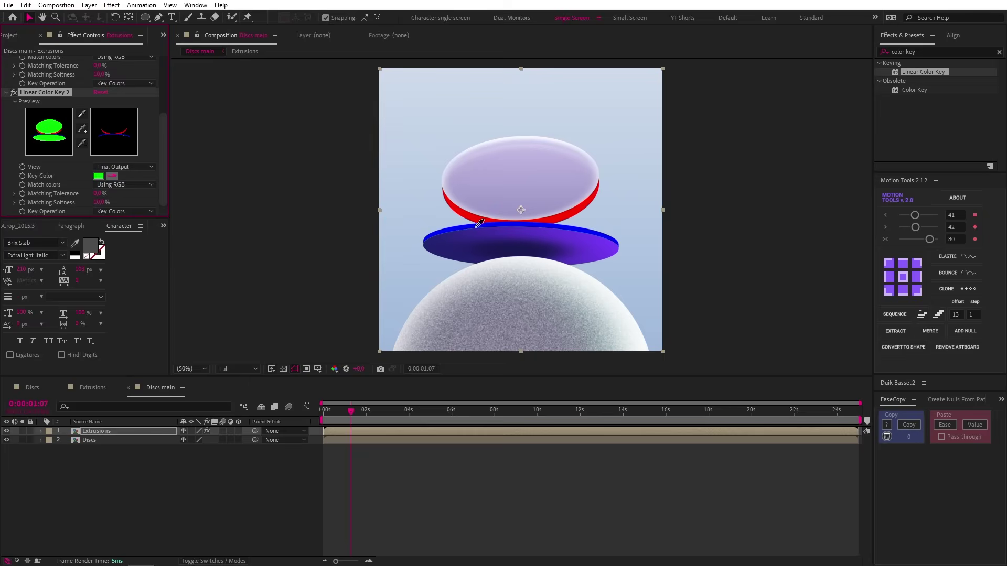
{"action": "left_click", "coordinate": [479, 229]}
{"action": "left_click", "coordinate": [98, 162]}
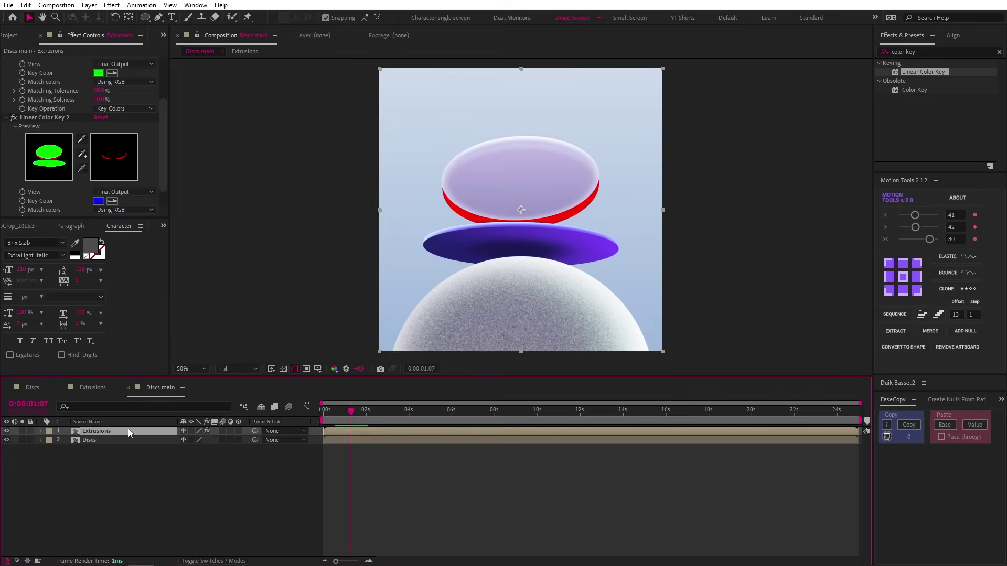
Duplicate the Extrusions layer and change the copy's second Linear Color Key to key out red.
{"action": "key", "text": "ctrl+d"}
{"action": "scroll", "coordinate": [118, 181], "scroll_direction": "down", "scroll_amount": 4}
{"action": "left_click", "coordinate": [113, 177]}
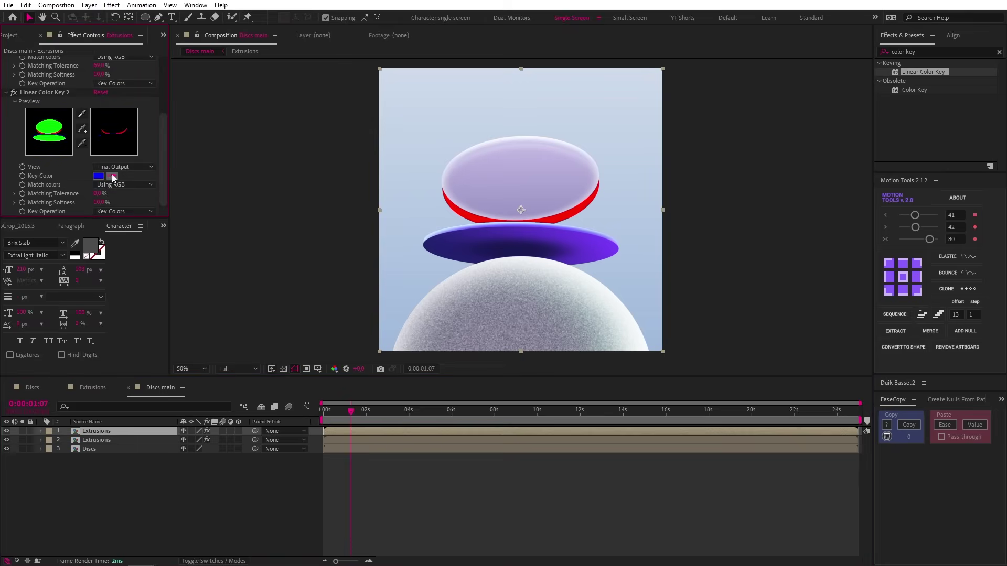
{"action": "left_click", "coordinate": [470, 212]}
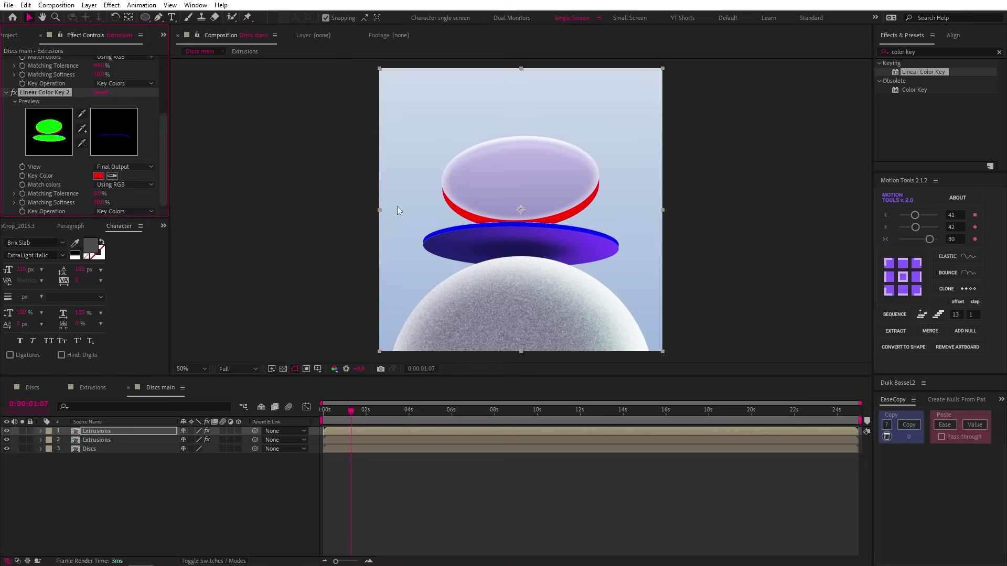
Label the upper Extrusions layer Blue and the lower Extrusions layer Red.
{"action": "left_click", "coordinate": [48, 431]}
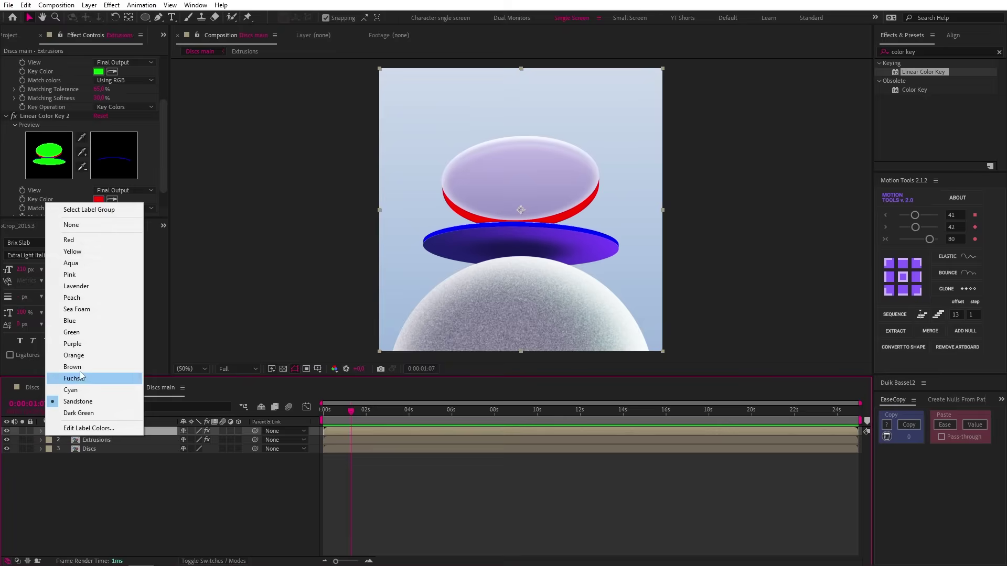
{"action": "left_click", "coordinate": [68, 321]}
{"action": "left_click", "coordinate": [102, 444]}
{"action": "left_click", "coordinate": [49, 440]}
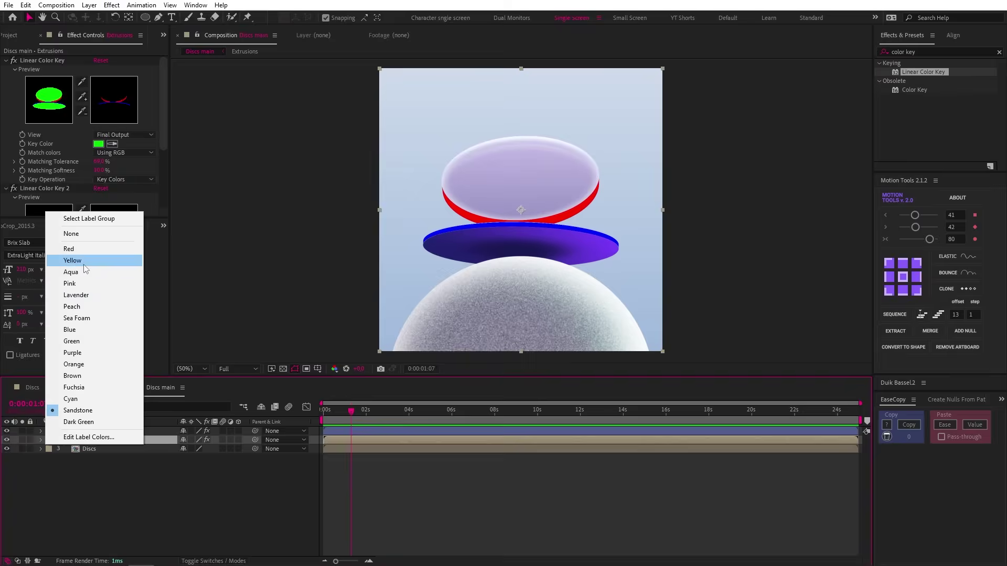
{"action": "left_click", "coordinate": [69, 250]}
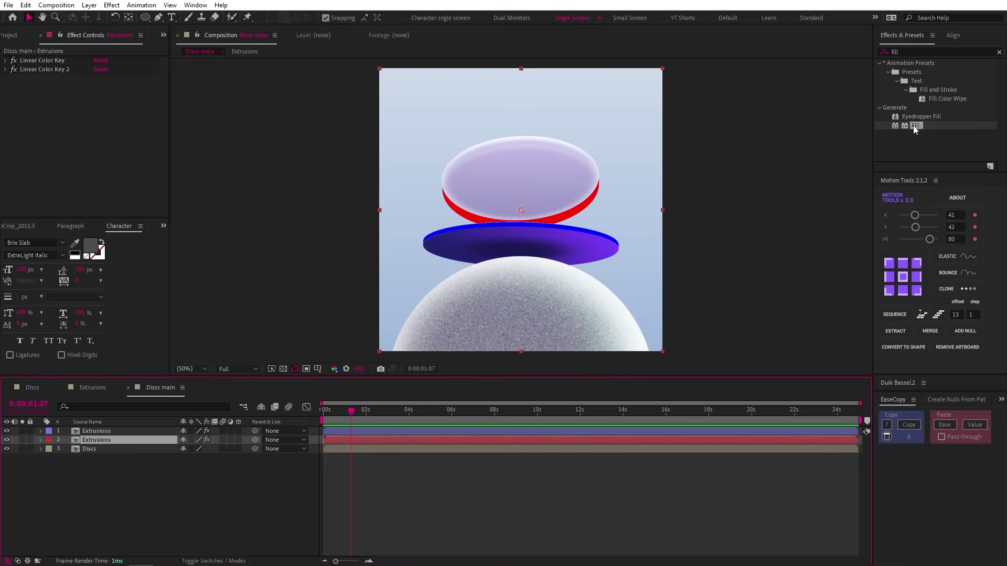
Apply a Fill effect to the red-labelled Extrusions layer with the upper disc's lavender colour, and set the layer's opacity to 80%.
{"action": "double_click", "coordinate": [914, 127]}
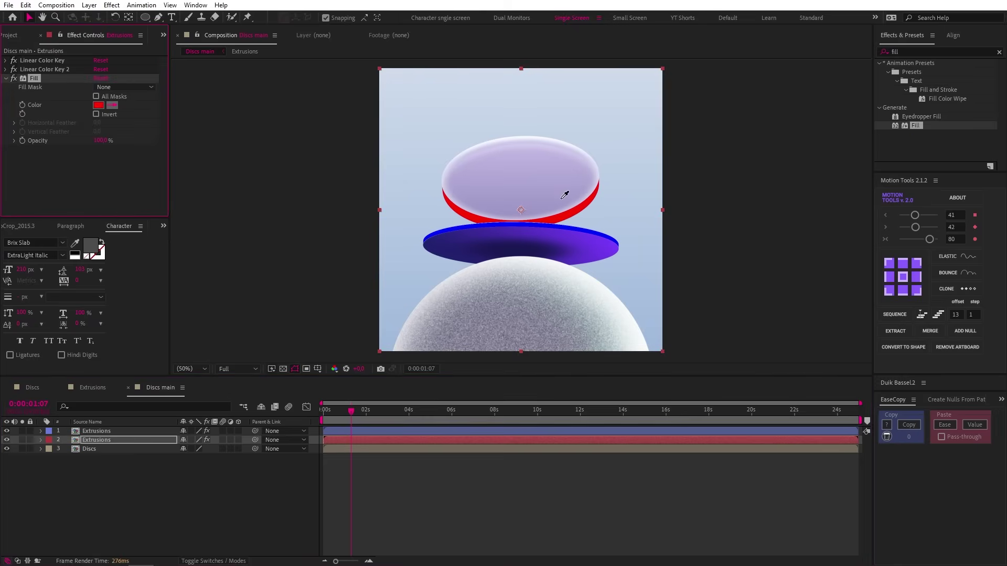
{"action": "left_click", "coordinate": [522, 184]}
{"action": "key", "text": "t"}
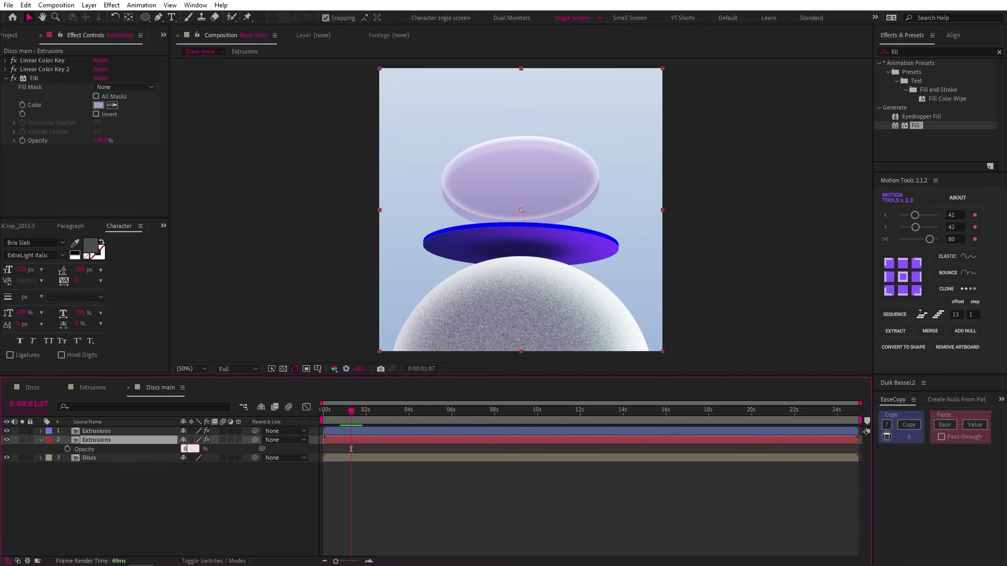
{"action": "left_click", "coordinate": [527, 501]}
Apply a Fill effect to the blue-labelled Extrusions layer and set its colour to a violet blue.
{"action": "left_click", "coordinate": [157, 431]}
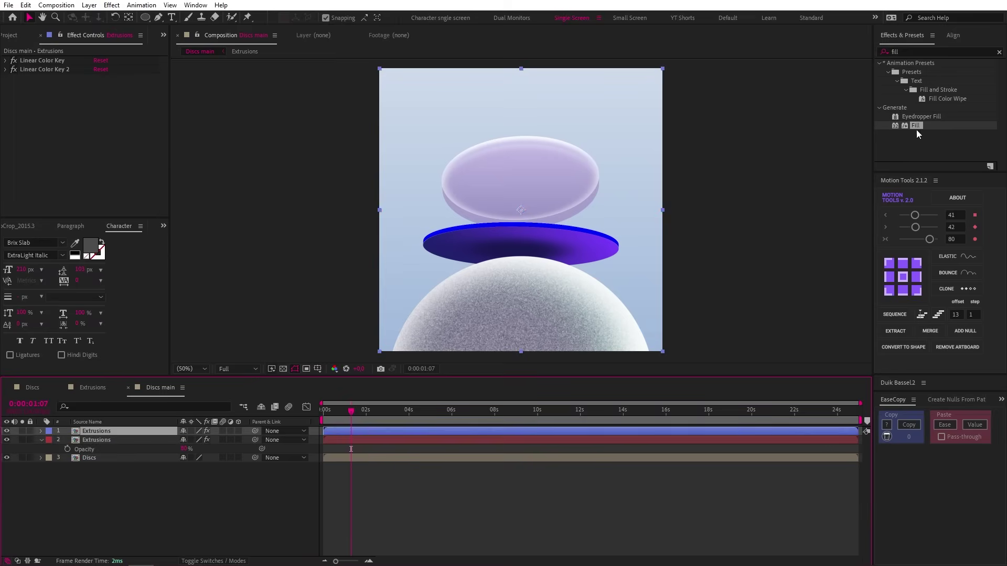
{"action": "double_click", "coordinate": [915, 127]}
{"action": "left_click", "coordinate": [99, 105]}
{"action": "type", "text": "6353FF"}
{"action": "left_click", "coordinate": [651, 168]}
Draw a tall ellipse on a new shape layer over the centre of the discs and fill it dark blue.
{"action": "left_click", "coordinate": [535, 479]}
{"action": "key", "text": "q"}
{"action": "left_click_drag", "start_coordinate": [457, 152], "coordinate": [550, 304]}
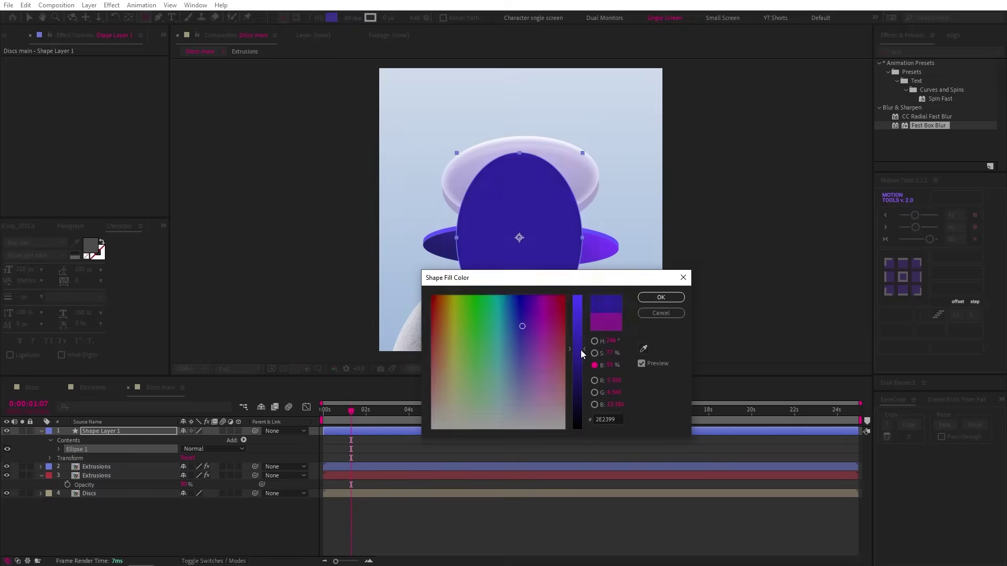
{"action": "left_click_drag", "start_coordinate": [582, 355], "coordinate": [582, 364]}
{"action": "left_click", "coordinate": [662, 298]}
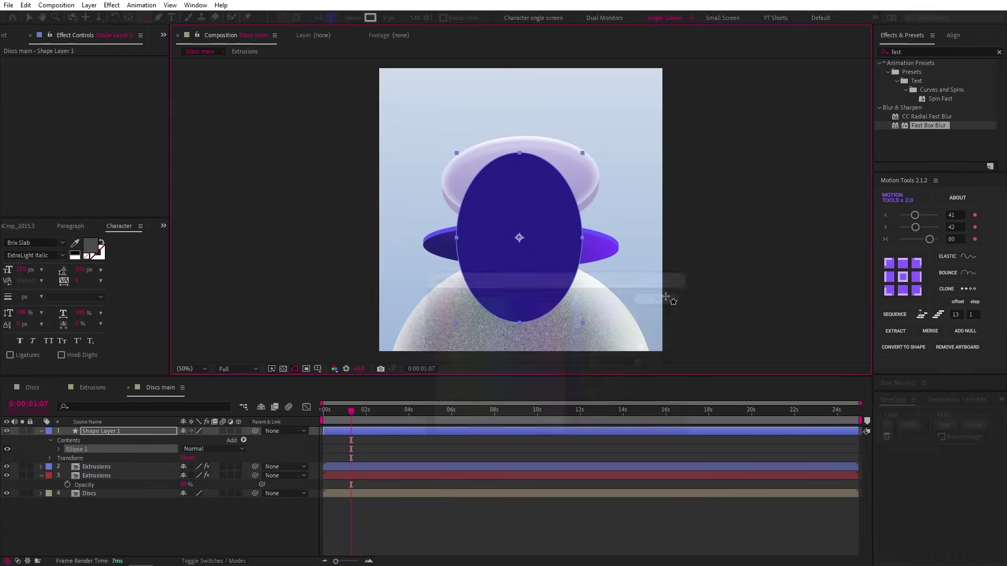
Soften the ellipse with Fast Box Blur by raising its blur radius, and rename the layer Shading.
{"action": "double_click", "coordinate": [929, 126]}
{"action": "left_click_drag", "start_coordinate": [99, 69], "coordinate": [126, 67]}
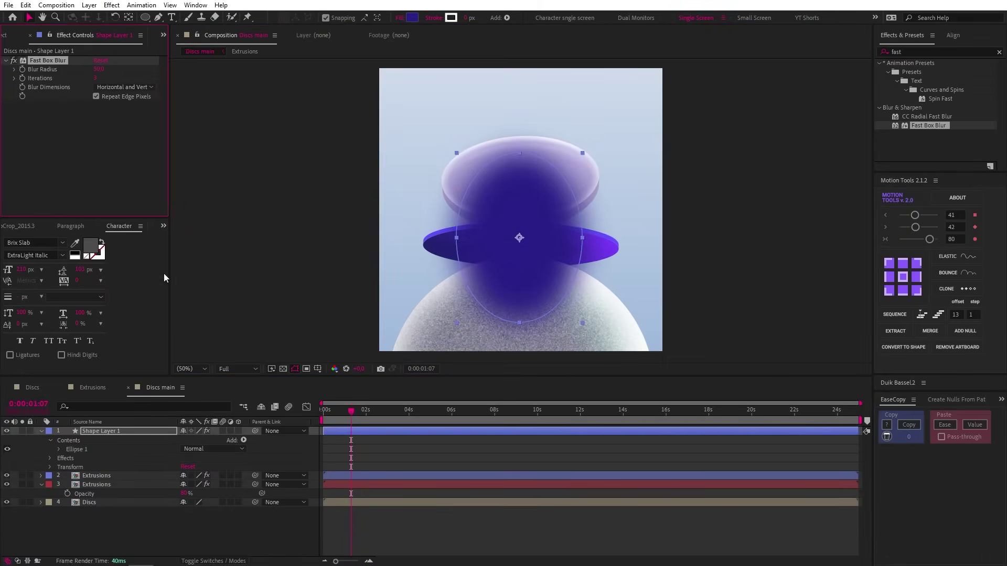
{"action": "left_click", "coordinate": [114, 431]}
{"action": "key", "text": "Return"}
{"action": "type", "text": "Sha"}
Apply Set Matte to Shading, taking the matte from the blue-labelled Extrusions layer with Effects & Masks.
{"action": "double_click", "coordinate": [926, 71]}
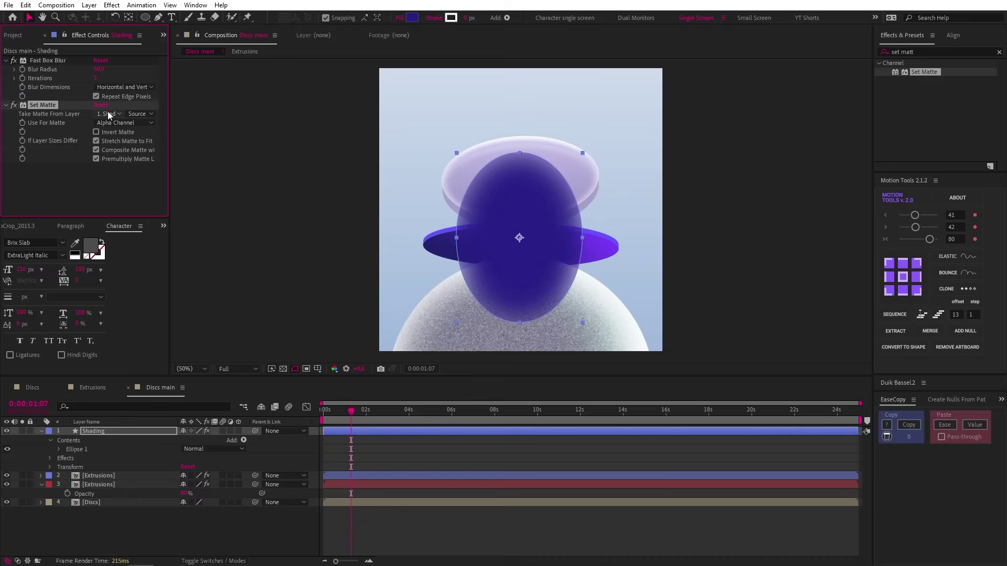
{"action": "left_click", "coordinate": [108, 113]}
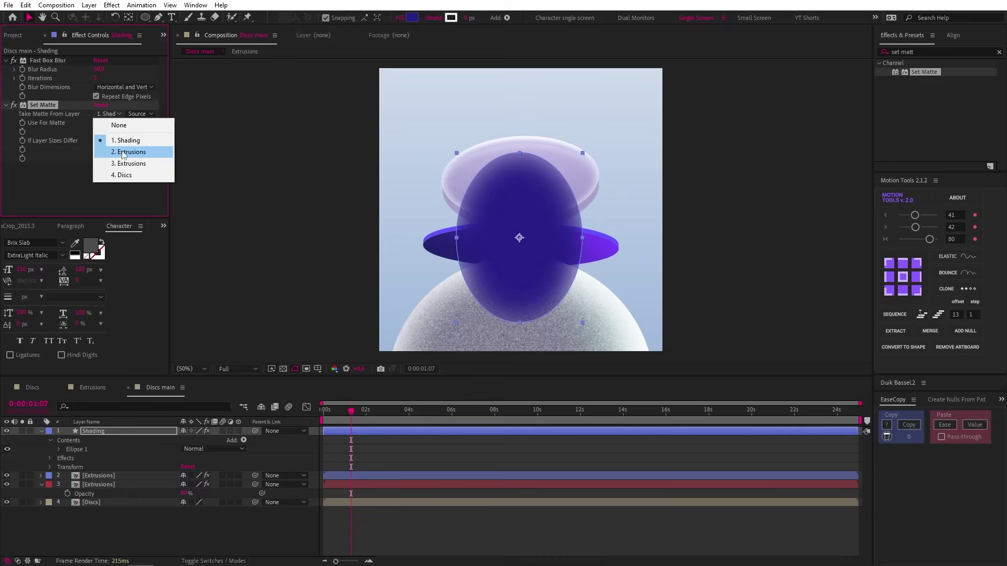
{"action": "left_click", "coordinate": [125, 151]}
{"action": "left_click", "coordinate": [141, 114]}
{"action": "left_click", "coordinate": [158, 148]}
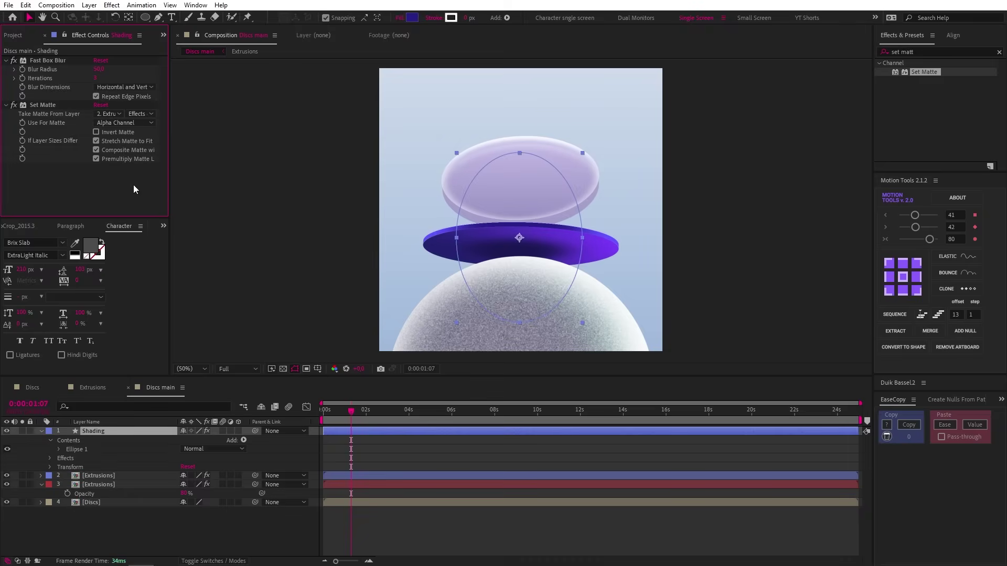
Duplicate the blue-labelled Extrusions layer, move the copy above Shading and change its Fill colour to white.
{"action": "left_click", "coordinate": [98, 475]}
{"action": "key", "text": "ctrl+d"}
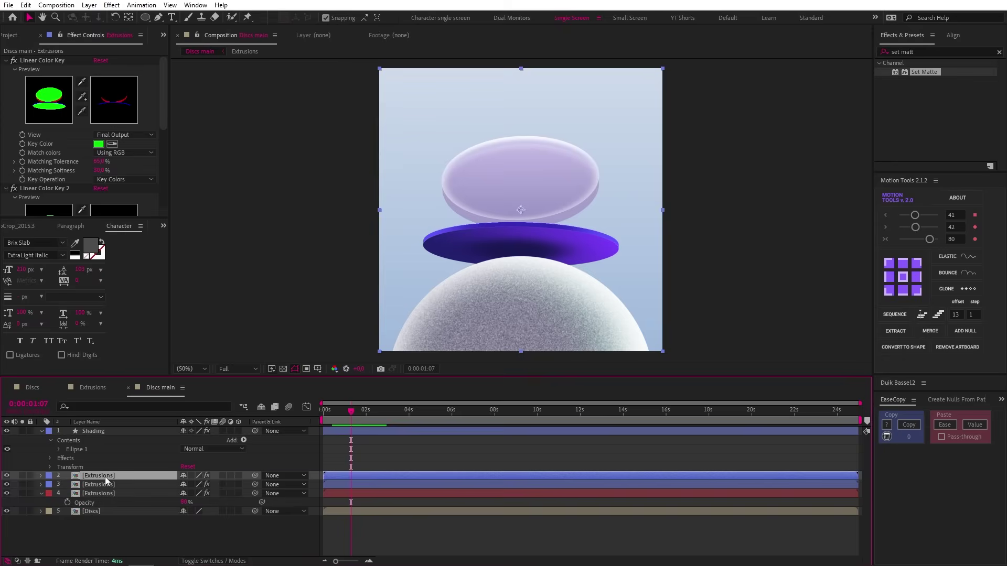
{"action": "left_click_drag", "start_coordinate": [105, 476], "coordinate": [112, 429]}
{"action": "scroll", "coordinate": [118, 178], "scroll_direction": "down", "scroll_amount": 5}
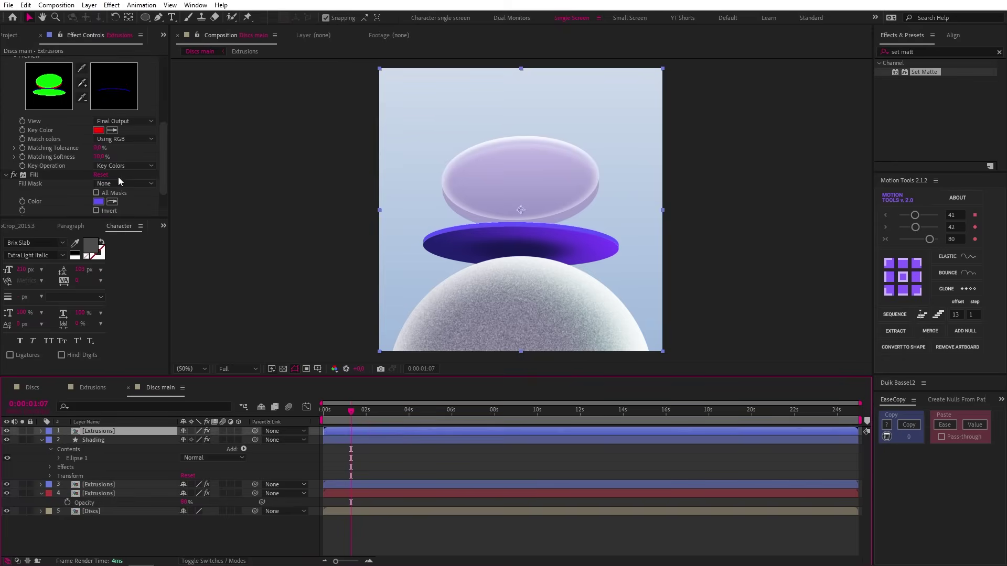
{"action": "left_click", "coordinate": [99, 201]}
{"action": "left_click_drag", "start_coordinate": [544, 319], "coordinate": [414, 440]}
{"action": "left_click", "coordinate": [662, 296]}
Duplicate the white Extrusions layer as an inverted track matte and offset the matte slightly to leave a thin rim highlight.
{"action": "key", "text": "ctrl+d"}
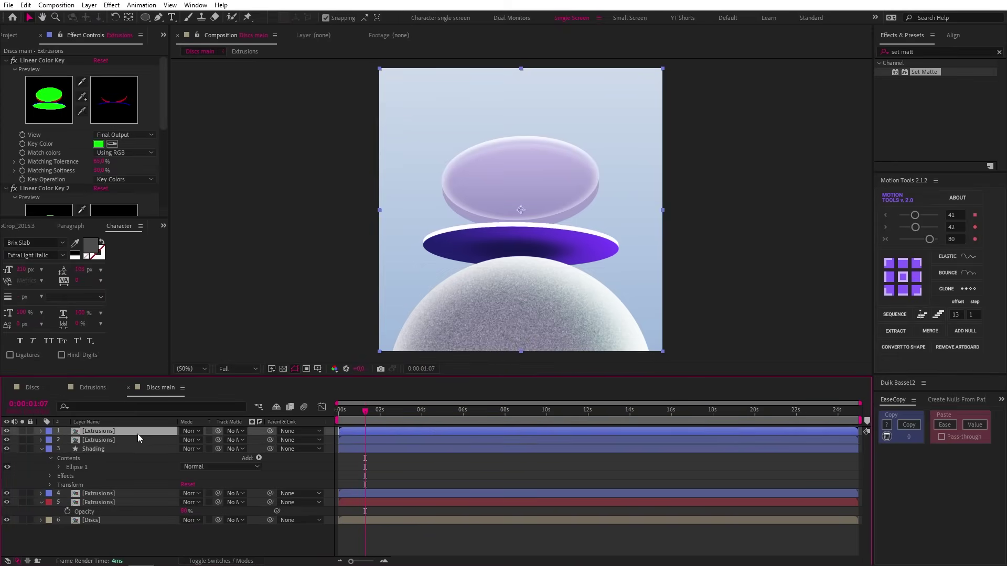
{"action": "left_click", "coordinate": [141, 439]}
{"action": "left_click_drag", "start_coordinate": [218, 439], "coordinate": [125, 432]}
{"action": "left_click", "coordinate": [259, 439]}
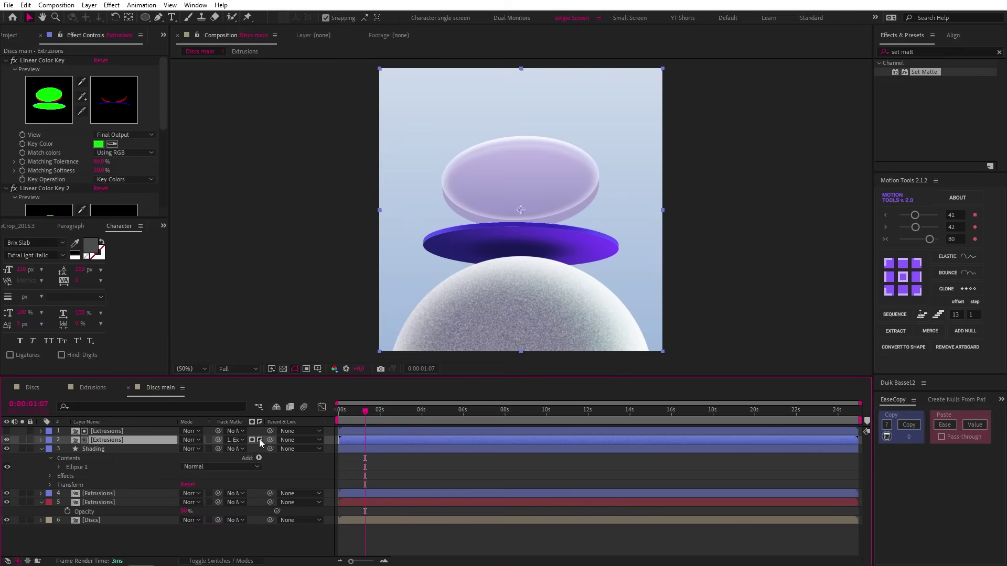
{"action": "left_click", "coordinate": [130, 432]}
{"action": "scroll", "coordinate": [615, 262], "scroll_direction": "up", "scroll_amount": 2}
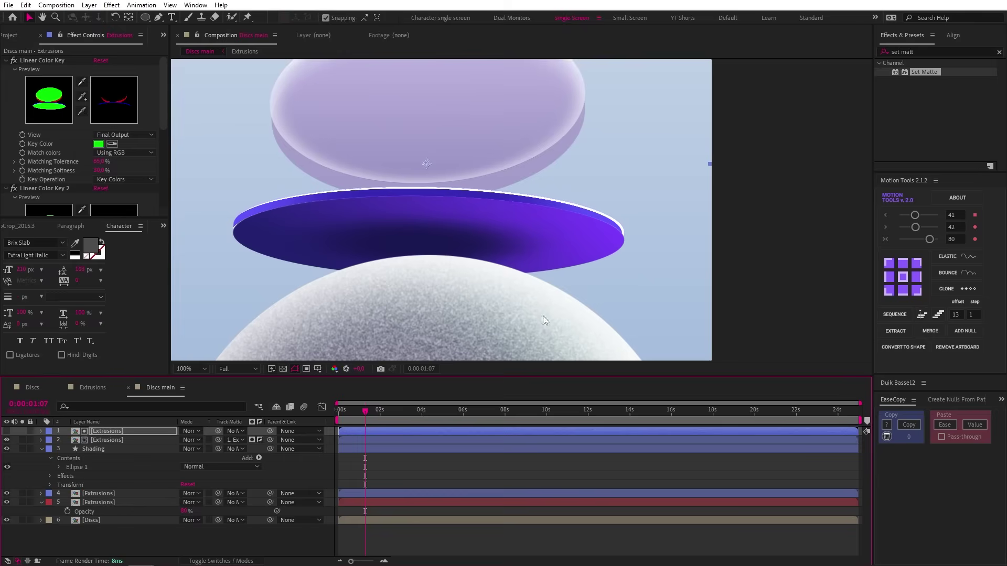
Lower the opacity of the white rim highlight layer.
{"action": "left_click", "coordinate": [132, 440]}
{"action": "key", "text": "t"}
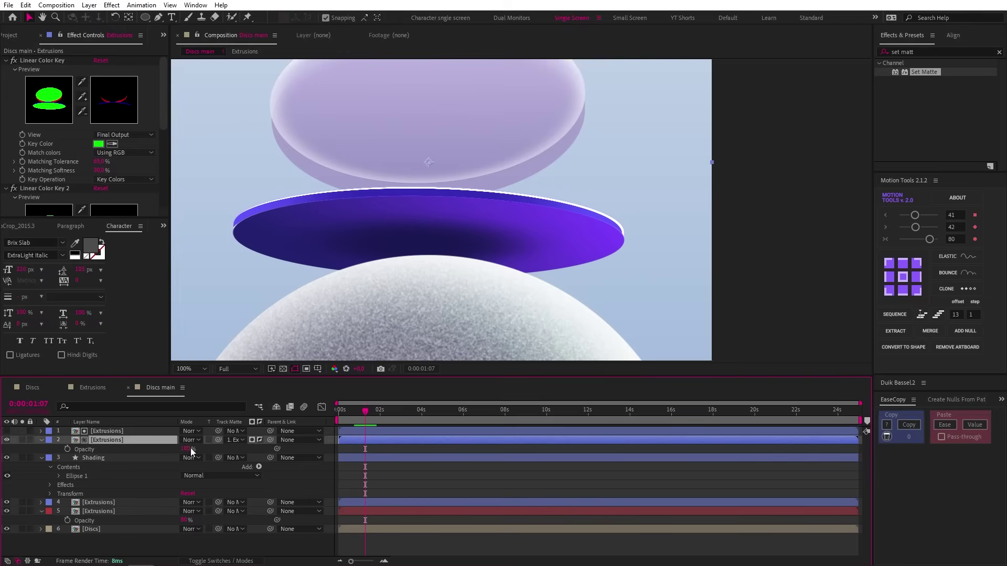
{"action": "left_click", "coordinate": [187, 448]}
{"action": "key", "text": "Return"}
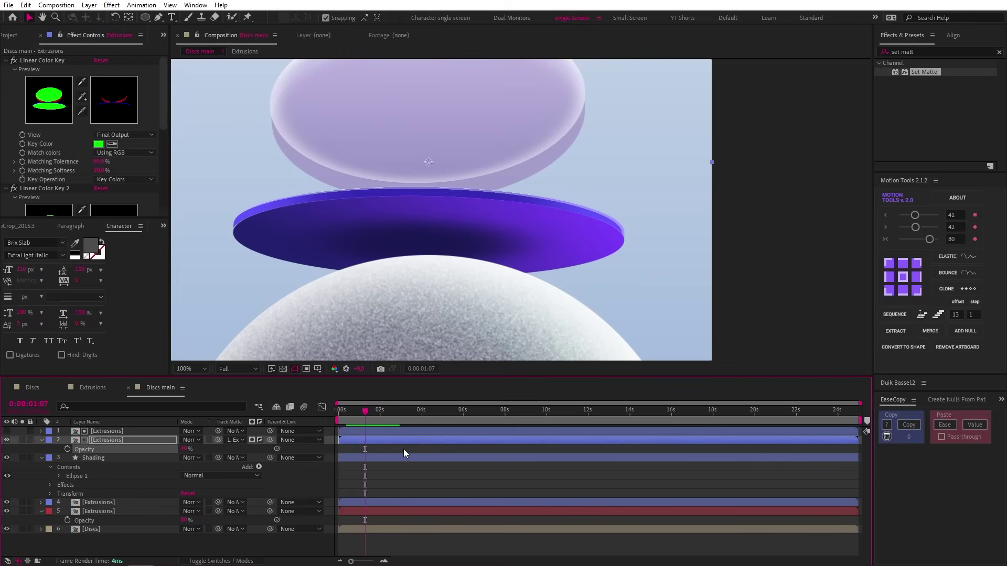
{"action": "left_click", "coordinate": [404, 449]}
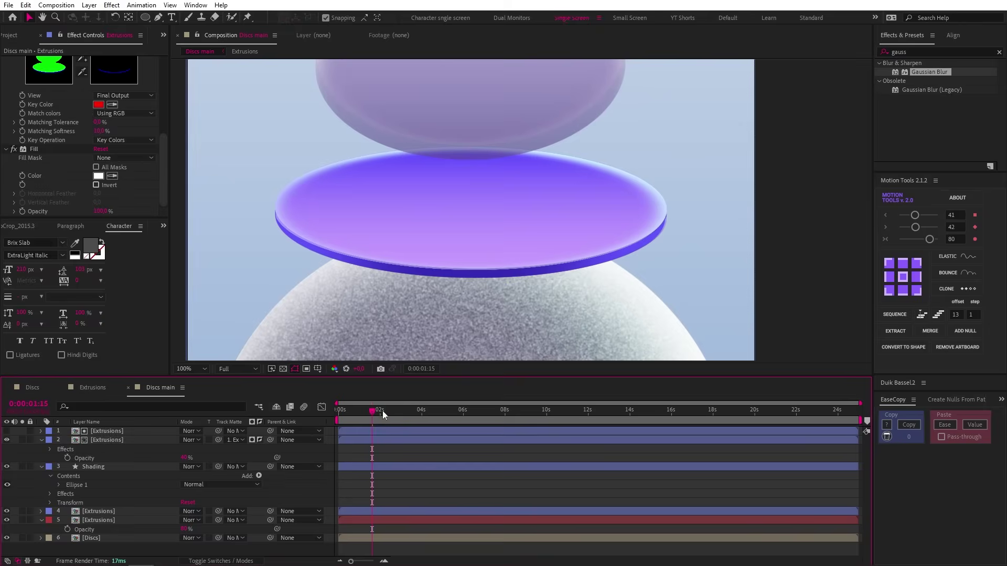
{"action": "left_click_drag", "start_coordinate": [382, 410], "coordinate": [392, 409]}
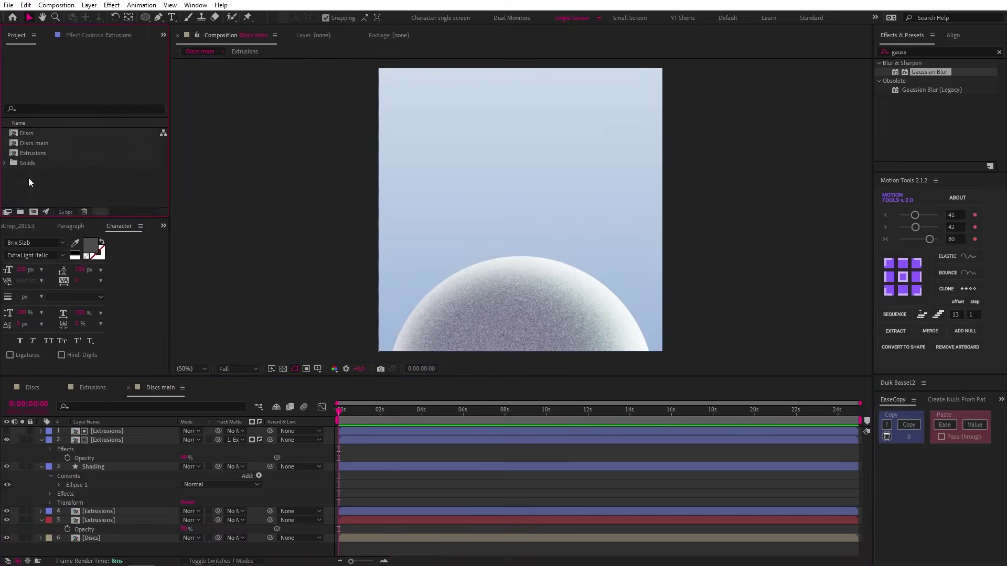
Open the Discs composition, duplicate Disc 1 and place the copy beneath it.
{"action": "left_click", "coordinate": [29, 133]}
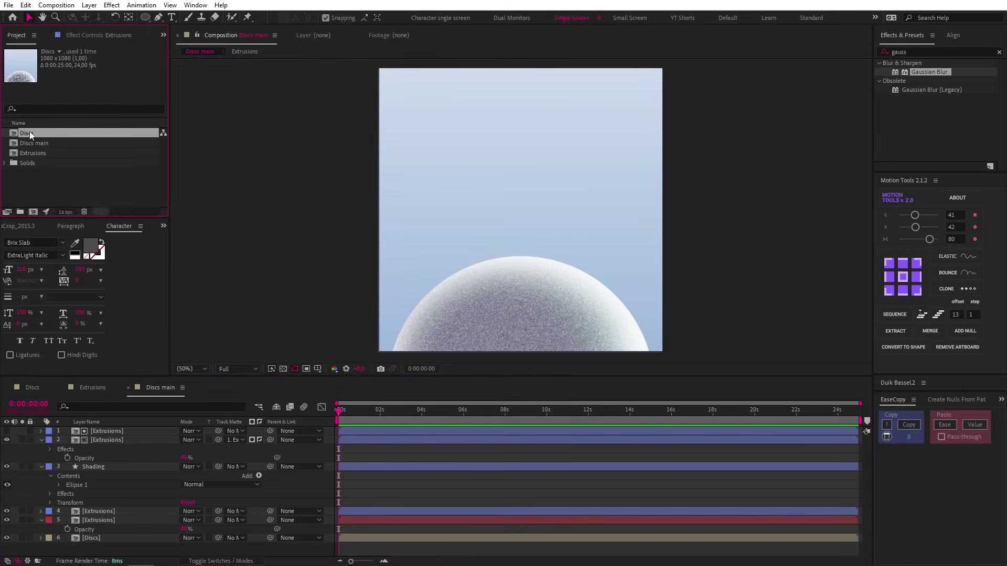
{"action": "double_click", "coordinate": [29, 132]}
{"action": "scroll", "coordinate": [381, 517], "scroll_direction": "down", "scroll_amount": 5}
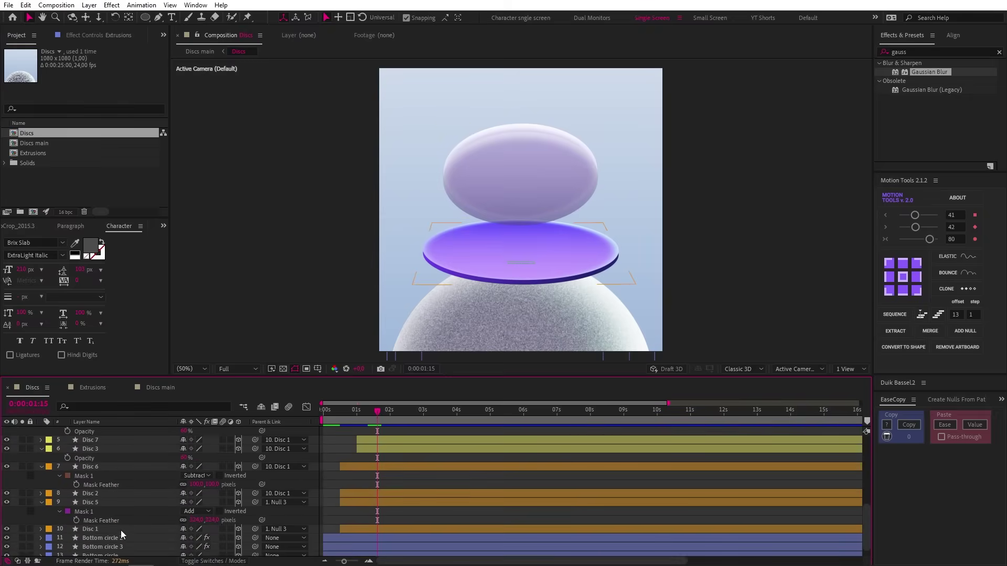
{"action": "left_click", "coordinate": [121, 530]}
{"action": "key", "text": "ctrl+d"}
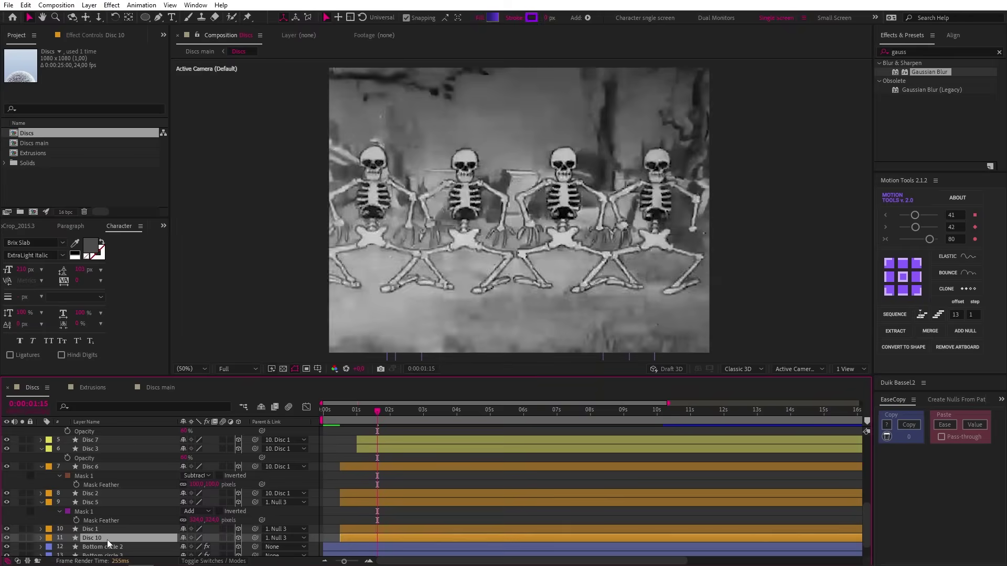
Go to 0:00:01:17 and move the duplicated disc's anchor point to its left edge.
{"action": "scroll", "coordinate": [107, 540], "scroll_direction": "down", "scroll_amount": 2}
{"action": "left_click_drag", "start_coordinate": [376, 413], "coordinate": [380, 417]}
{"action": "left_click", "coordinate": [889, 277]}
Set the Y Rotation of Disc 10 to -8° to tilt it away from the disc above.
{"action": "left_click", "coordinate": [101, 517]}
{"action": "key", "text": "r"}
{"action": "scroll", "coordinate": [102, 521], "scroll_direction": "down", "scroll_amount": 1}
{"action": "left_click", "coordinate": [195, 516]}
{"action": "key", "text": "Down"}
{"action": "key", "text": "Down"}
{"action": "key", "text": "Down"}
{"action": "key", "text": "Down"}
{"action": "key", "text": "Down"}
{"action": "key", "text": "Down"}
{"action": "key", "text": "Down"}
{"action": "key", "text": "Down"}
{"action": "key", "text": "Down"}
{"action": "key", "text": "Down"}
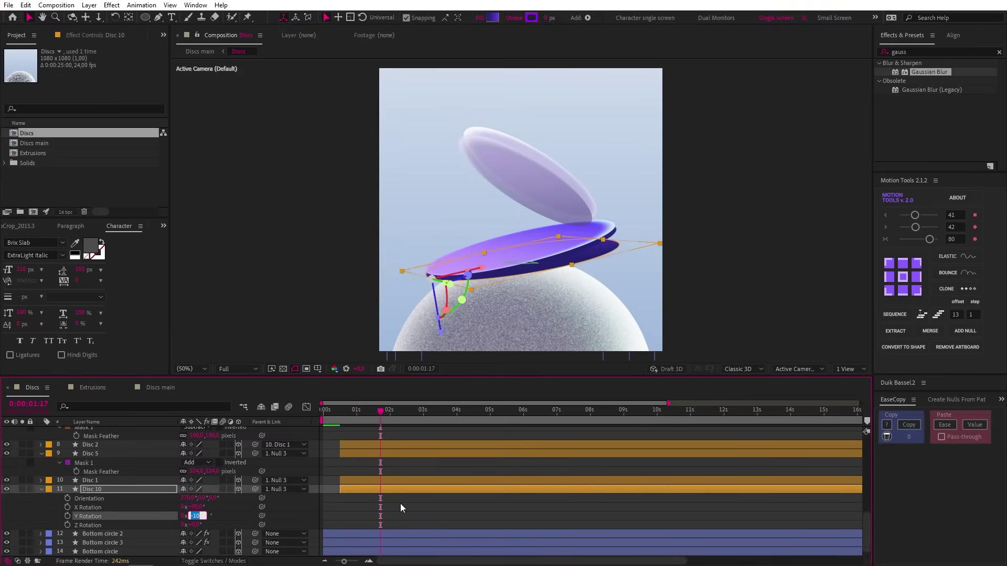
{"action": "type", "text": "-8"}
{"action": "key", "text": "Return"}
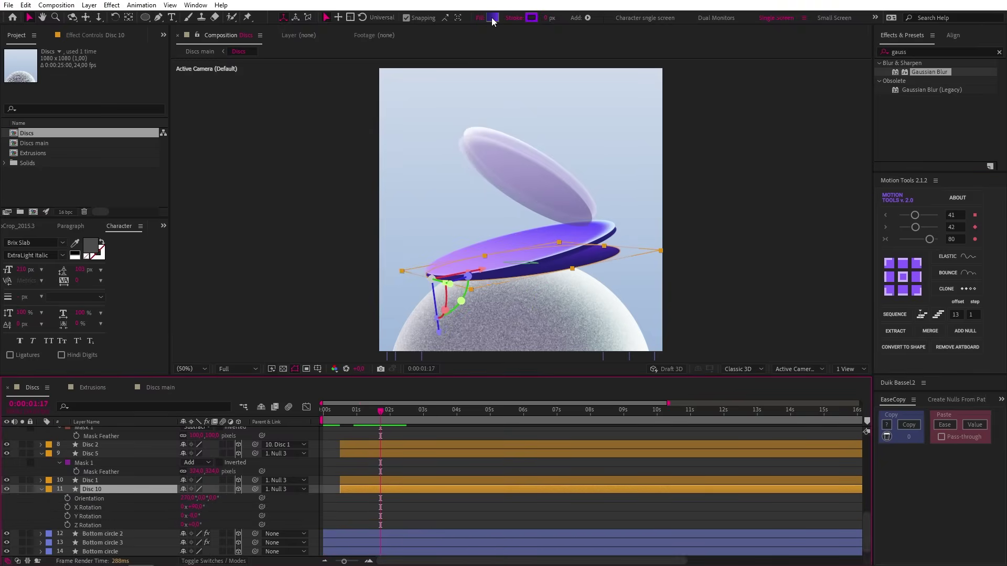
Make the end opacity stop of Disc 10's linear gradient fill transparent.
{"action": "left_click", "coordinate": [493, 18]}
{"action": "left_click", "coordinate": [598, 134]}
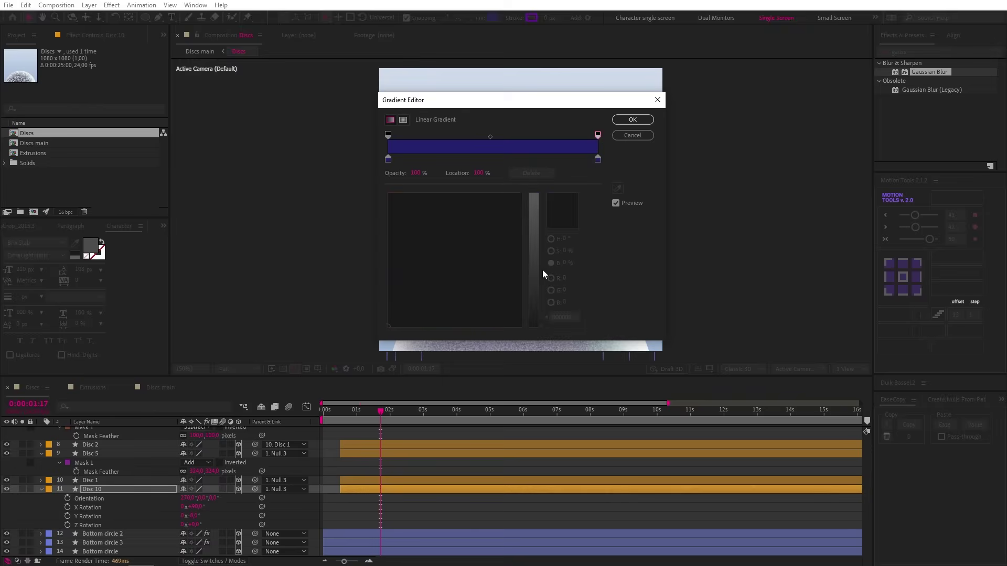
{"action": "left_click_drag", "start_coordinate": [413, 173], "coordinate": [121, 166]}
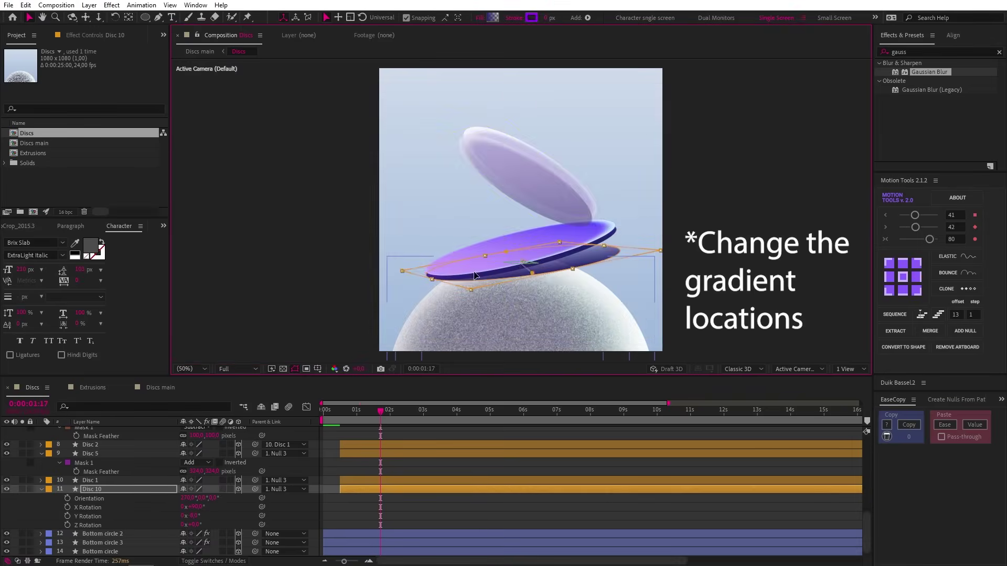
Set the opacity of Disc 10 to 60%.
{"action": "key", "text": "t"}
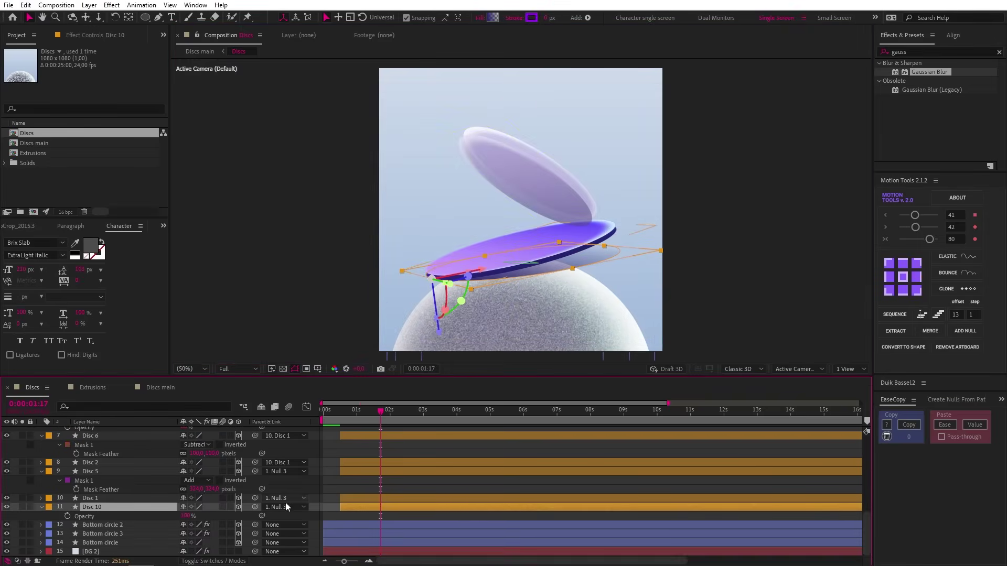
{"action": "type", "text": "60"}
{"action": "key", "text": "Return"}
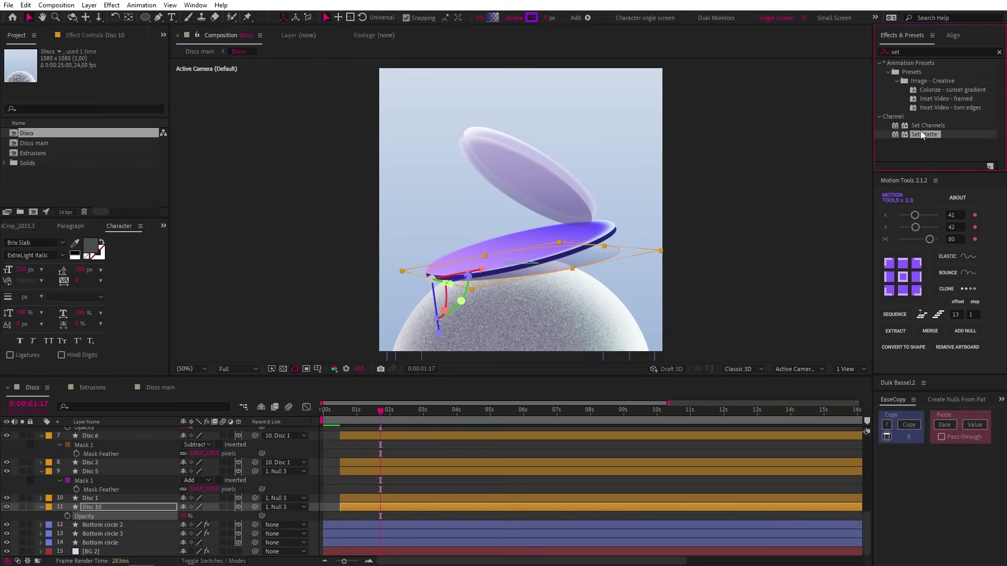
Apply Set Matte to Disc 10 with Bottom circle as the matte layer, and keyframe its opacity through the spin, including 0%.
{"action": "double_click", "coordinate": [921, 132]}
{"action": "left_click", "coordinate": [110, 69]}
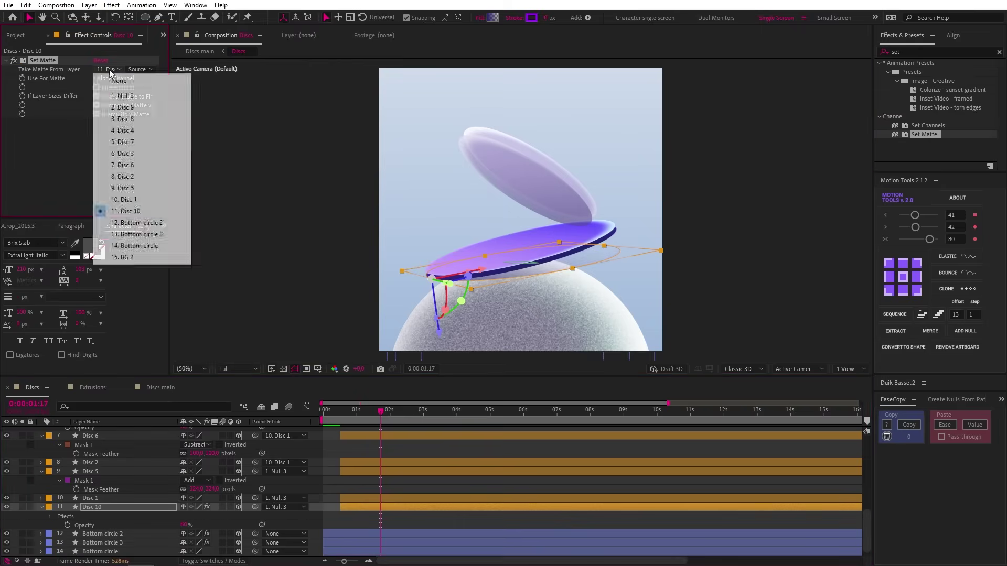
{"action": "left_click", "coordinate": [130, 246]}
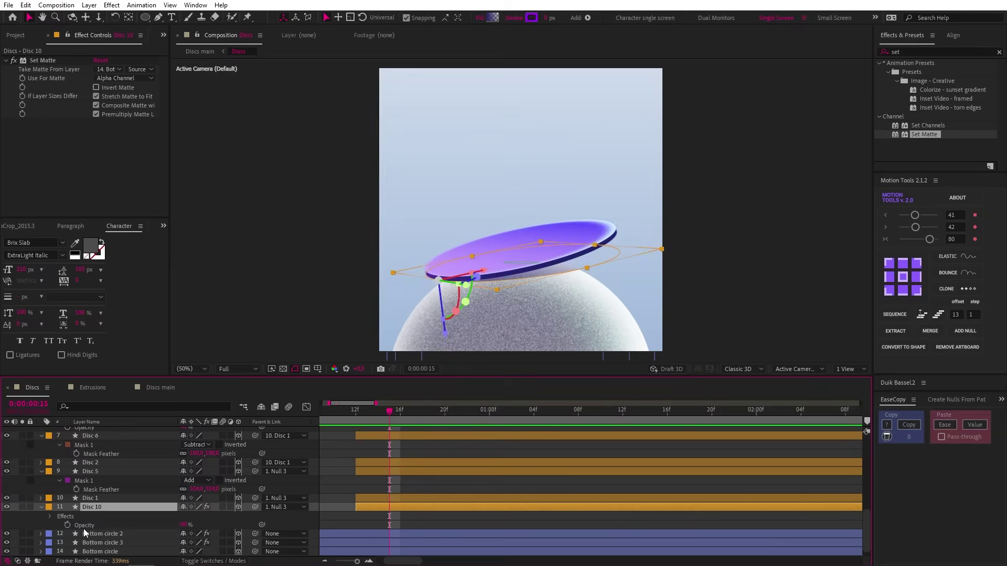
{"action": "left_click_drag", "start_coordinate": [389, 411], "coordinate": [449, 411]}
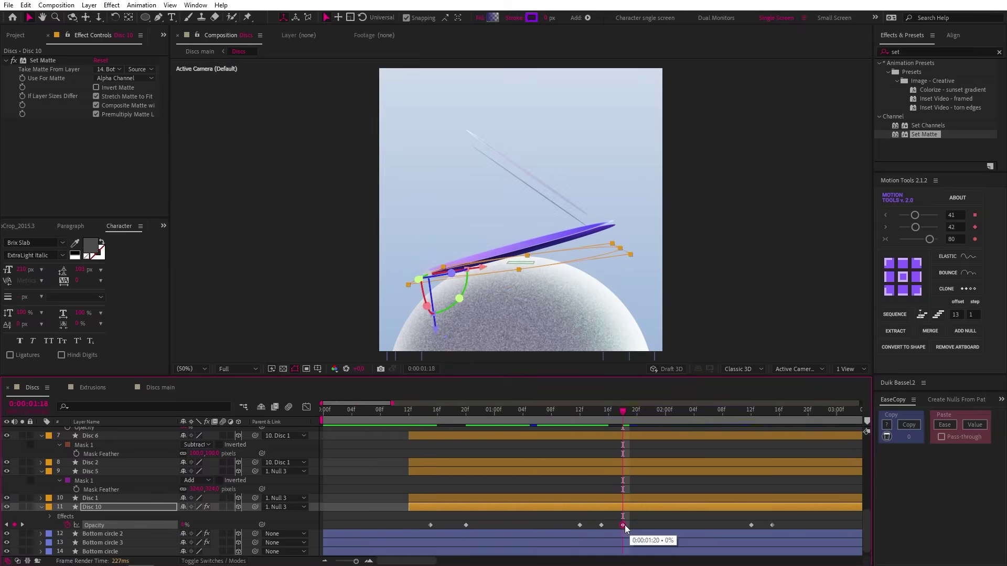
{"action": "left_click", "coordinate": [693, 525]}
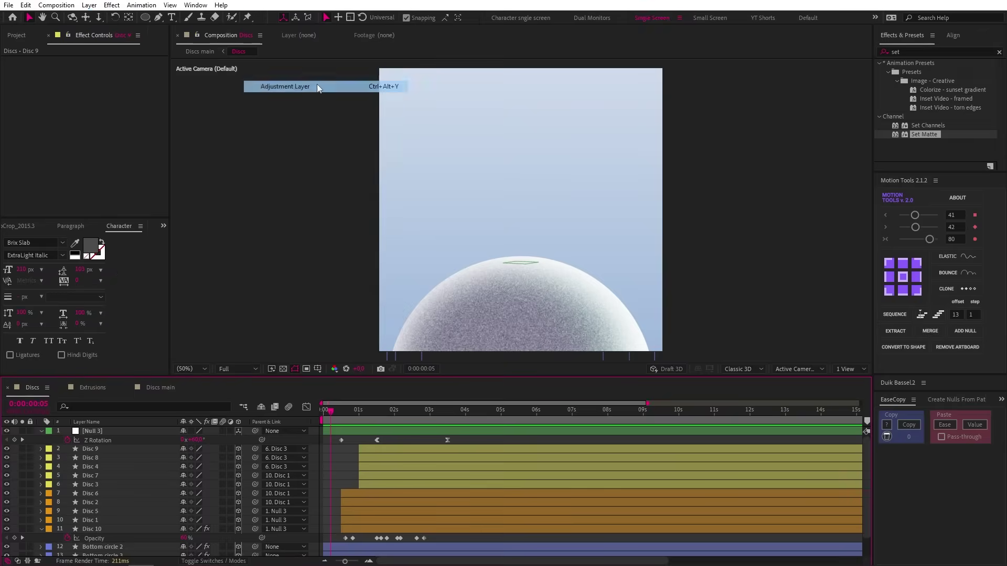
Add an adjustment layer between Disc 4 and Disc 7 and go to 0:00:01:17.
{"action": "left_click", "coordinate": [318, 84]}
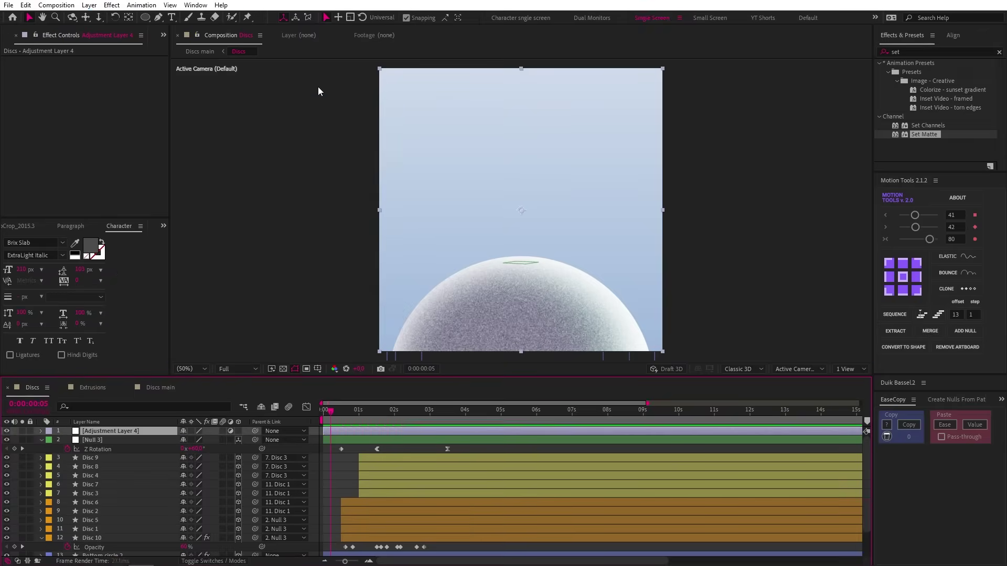
{"action": "left_click_drag", "start_coordinate": [130, 432], "coordinate": [121, 483]}
{"action": "left_click_drag", "start_coordinate": [377, 410], "coordinate": [384, 410]}
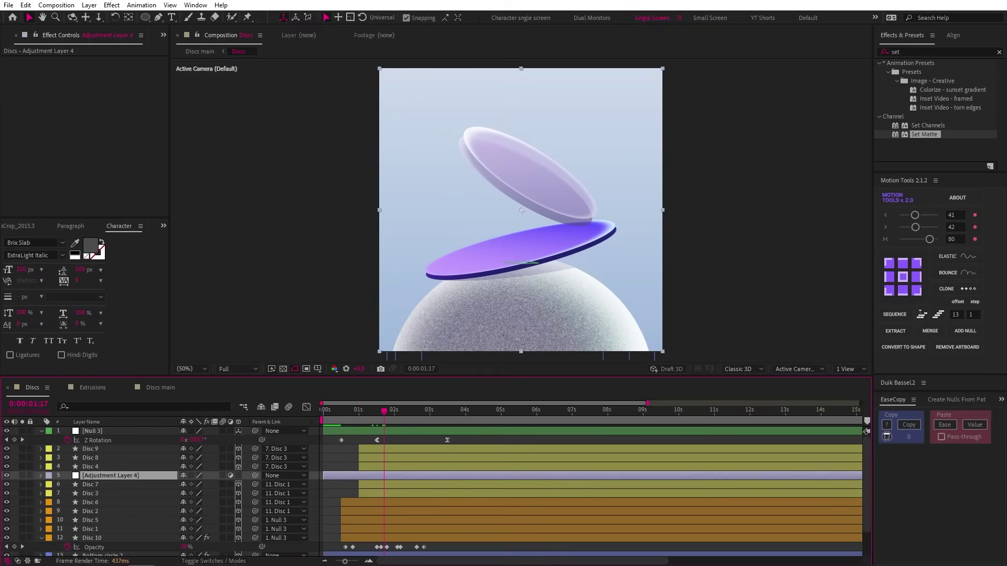
Apply Fast Box Blur to the adjustment layer with a blur radius of 5.
{"action": "double_click", "coordinate": [911, 52]}
{"action": "type", "text": "fast"}
{"action": "double_click", "coordinate": [928, 126]}
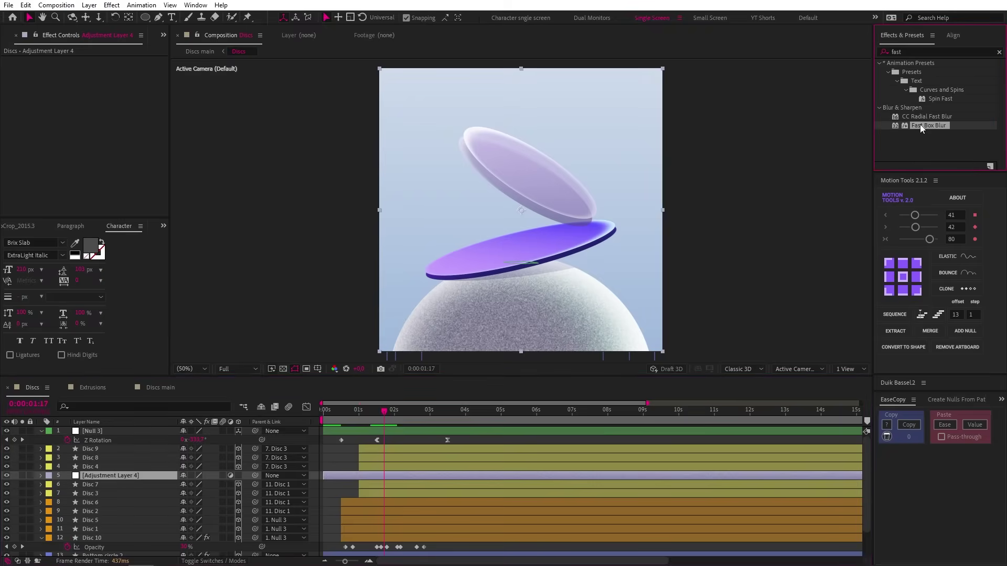
{"action": "type", "text": "5"}
{"action": "key", "text": "Return"}
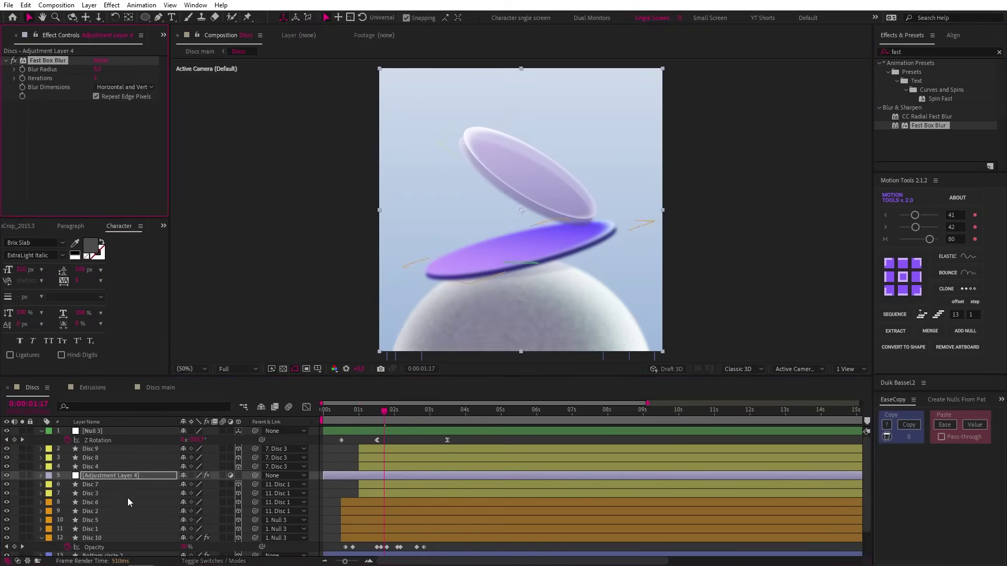
Duplicate Disc 4 directly above the adjustment layer and use the copy as that adjustment layer's track matte.
{"action": "left_click", "coordinate": [122, 465]}
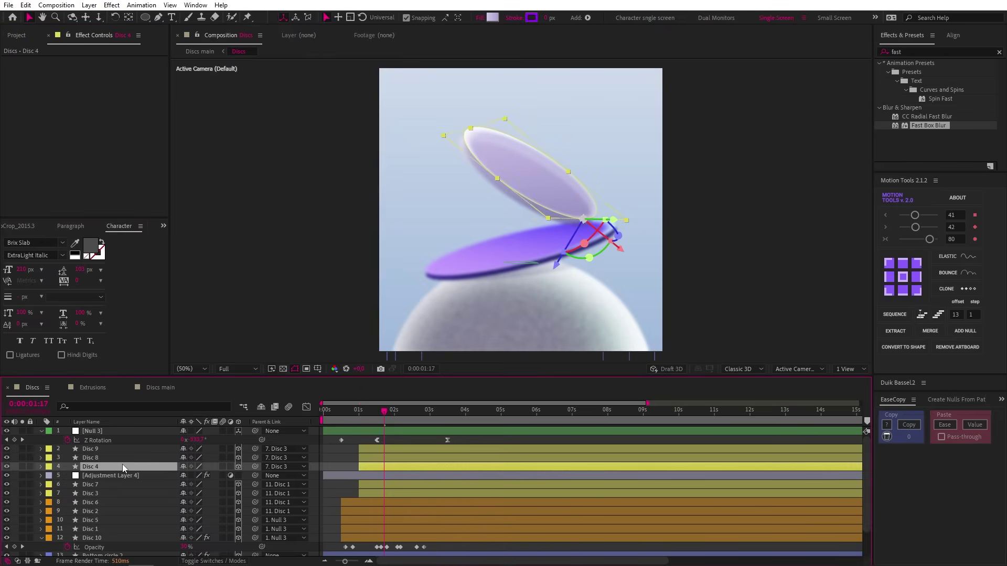
{"action": "key", "text": "ctrl+d"}
{"action": "left_click_drag", "start_coordinate": [108, 466], "coordinate": [108, 483]}
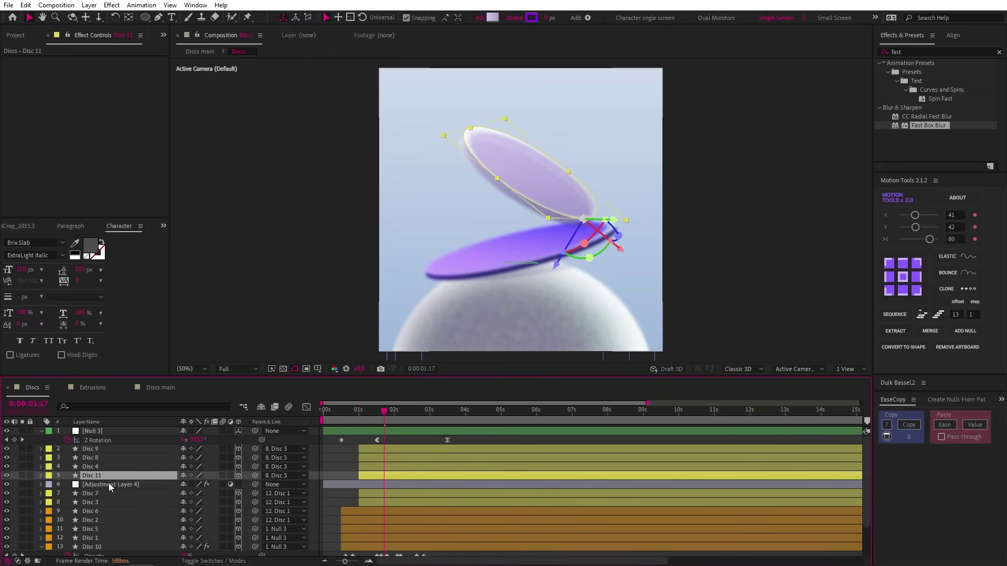
{"action": "left_click", "coordinate": [114, 484]}
{"action": "left_click", "coordinate": [231, 561]}
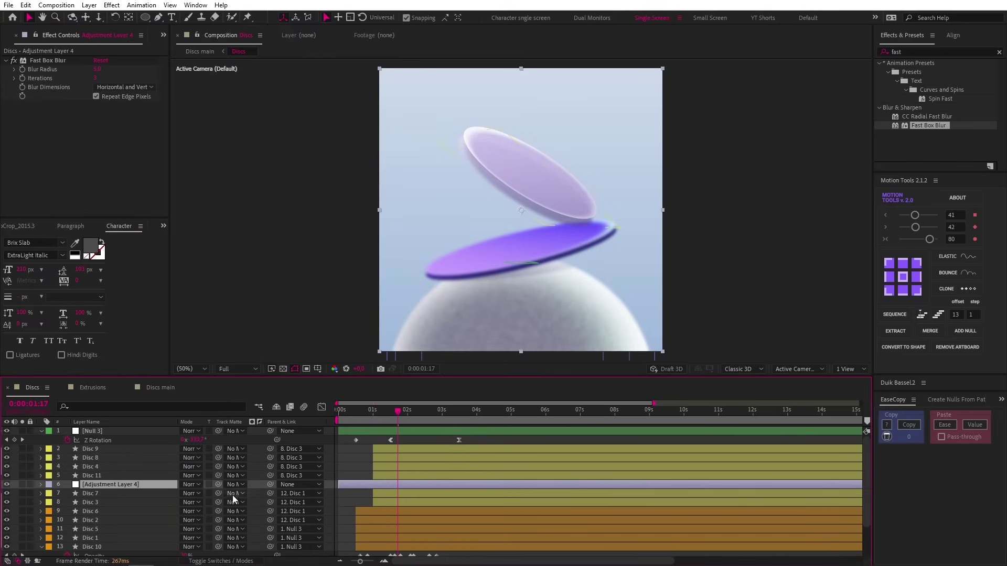
{"action": "left_click_drag", "start_coordinate": [219, 483], "coordinate": [133, 473]}
Set the opacity of the matte layer Disc 11 to 100%.
{"action": "left_click", "coordinate": [133, 474]}
{"action": "key", "text": "t"}
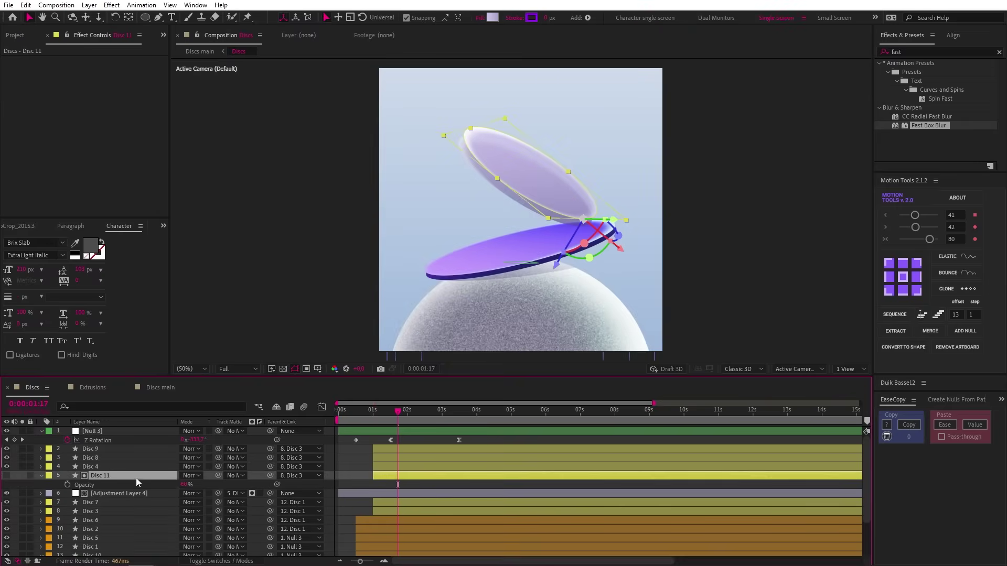
{"action": "left_click_drag", "start_coordinate": [486, 482], "coordinate": [761, 480]}
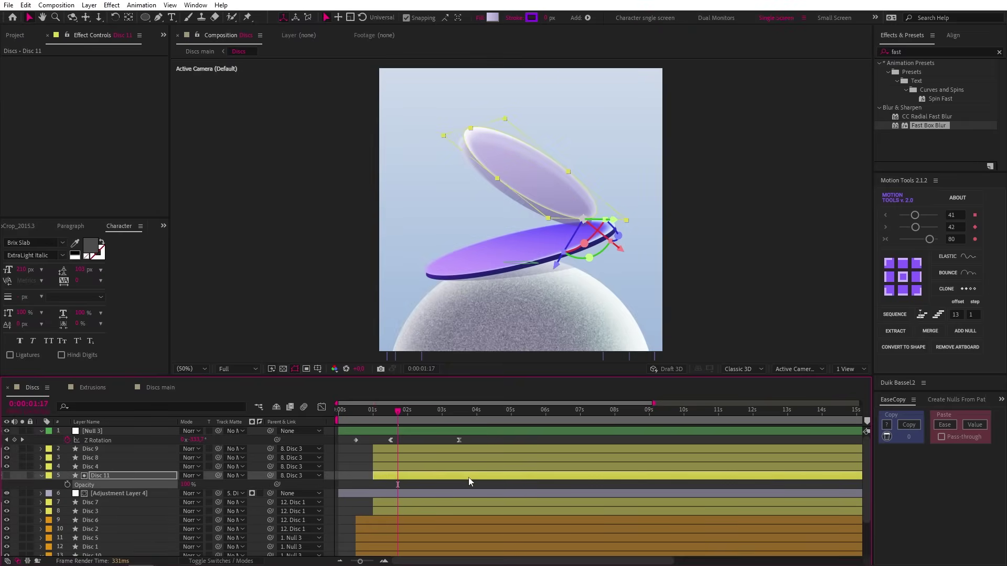
{"action": "key", "text": "t"}
Duplicate the blur adjustment layer and Disc 3, stacking the disc copy above the adjustment copy just below Null 3.
{"action": "left_click", "coordinate": [148, 485]}
{"action": "key", "text": "ctrl+d"}
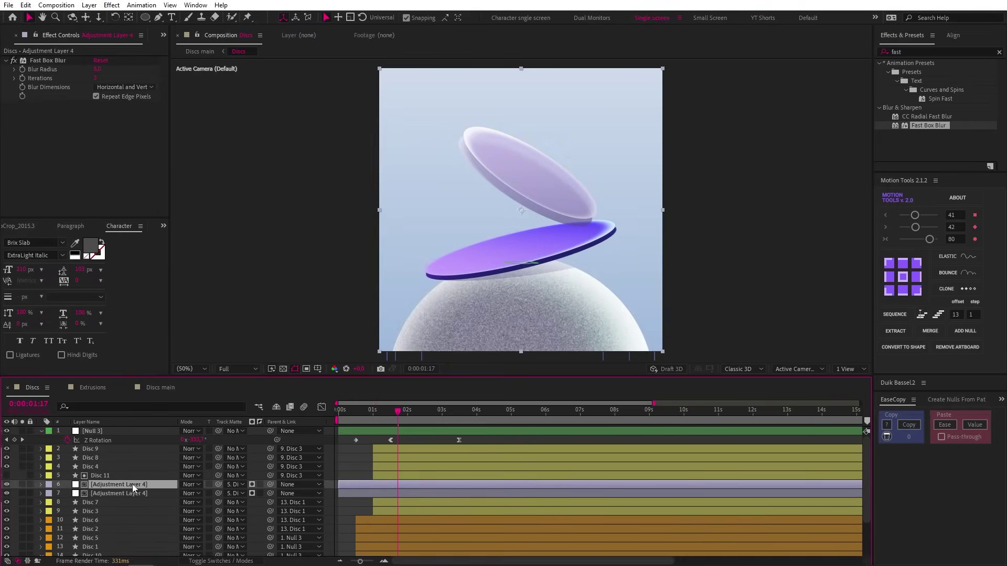
{"action": "left_click_drag", "start_coordinate": [117, 484], "coordinate": [127, 447]}
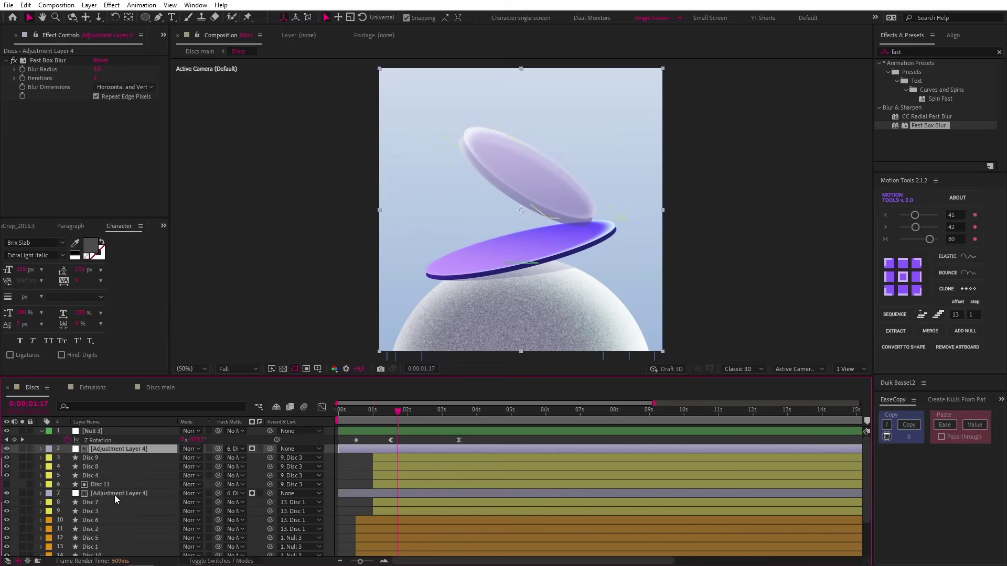
{"action": "left_click", "coordinate": [103, 512]}
{"action": "key", "text": "ctrl+d"}
{"action": "left_click_drag", "start_coordinate": [105, 508], "coordinate": [127, 443]}
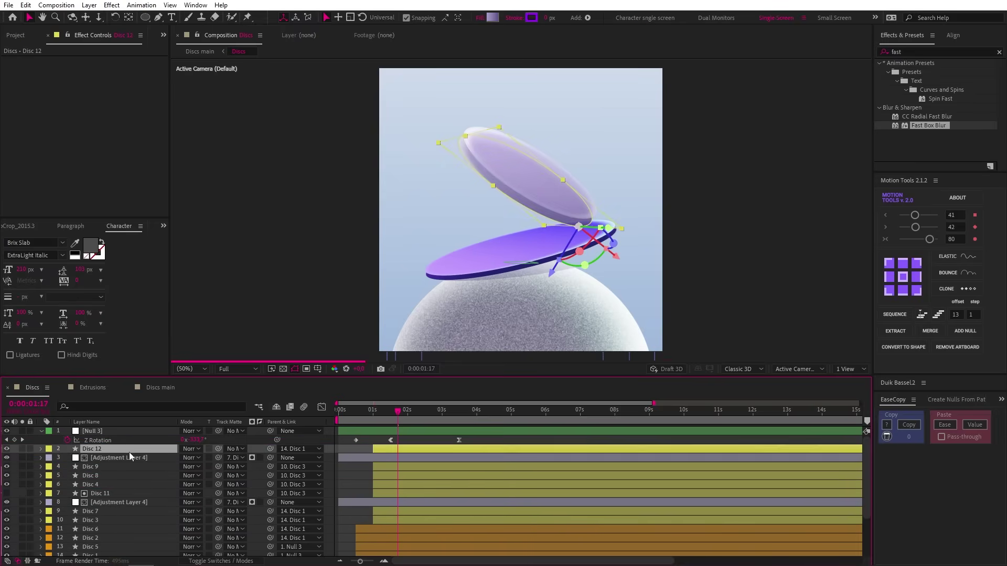
Make Disc 12 the track matte of the upper adjustment layer and set Disc 12's opacity to 100%.
{"action": "left_click", "coordinate": [128, 457]}
{"action": "left_click_drag", "start_coordinate": [218, 458], "coordinate": [629, 445]}
{"action": "left_click", "coordinate": [137, 448]}
{"action": "key", "text": "t"}
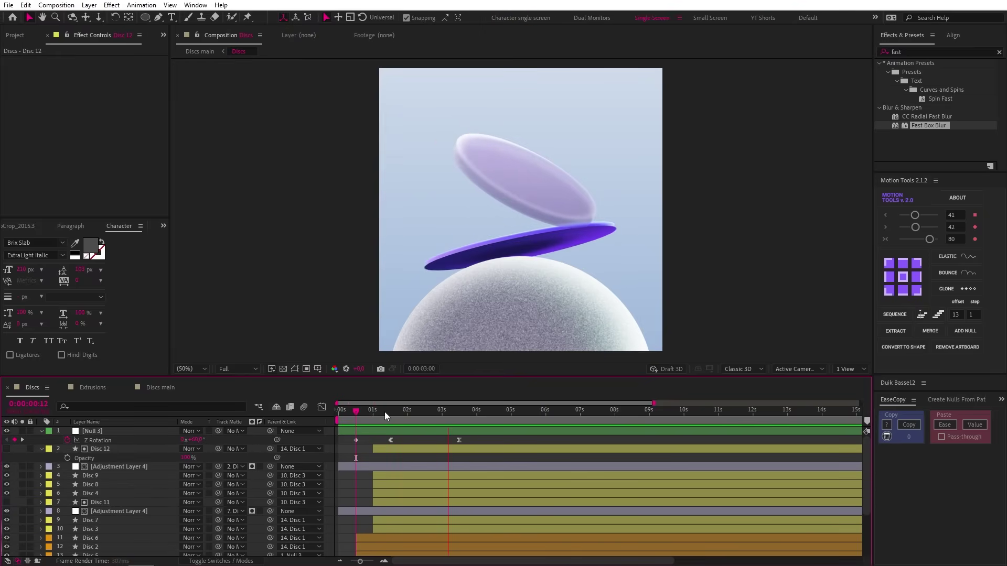
Preview the blurred disc animation in the Discs composition and in the Discs main composition.
{"action": "left_click", "coordinate": [358, 412]}
{"action": "key", "text": "space"}
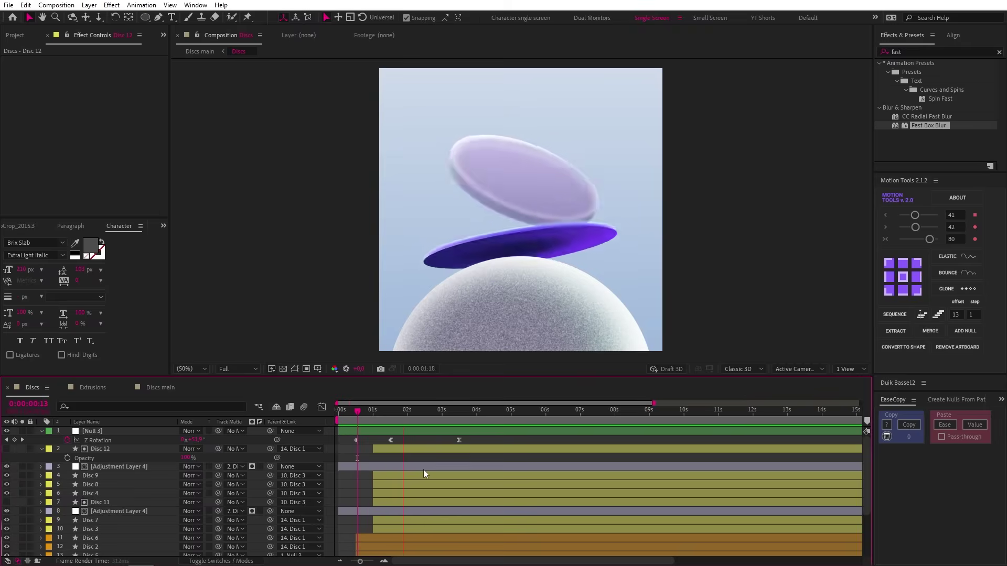
{"action": "left_click", "coordinate": [376, 414]}
{"action": "left_click_drag", "start_coordinate": [377, 412], "coordinate": [450, 411]}
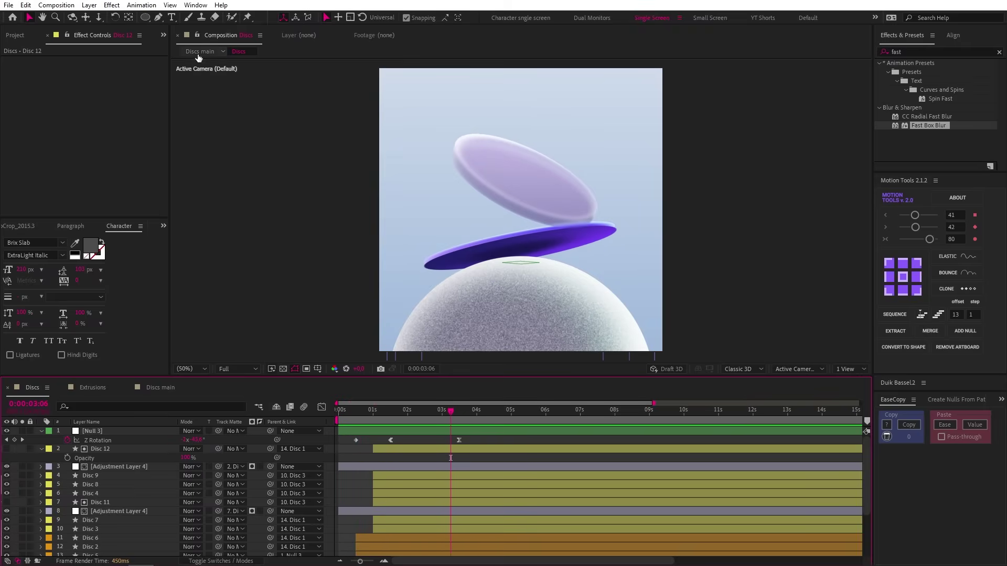
{"action": "left_click", "coordinate": [199, 51]}
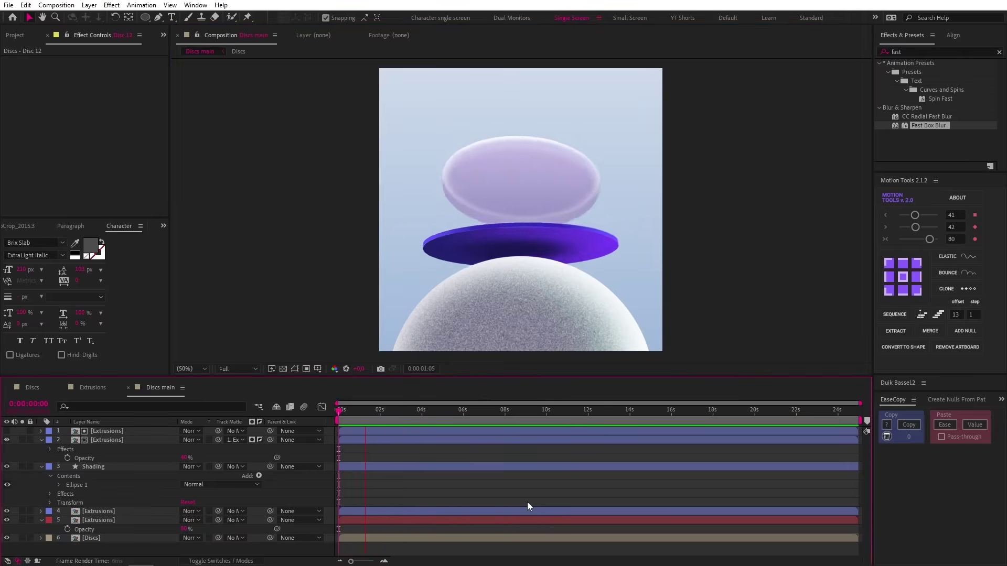
Duplicate Disc 3 in the Discs composition at 0:00:01:15 and set the copy's Y Rotation to 0°.
{"action": "left_click", "coordinate": [127, 538]}
{"action": "double_click", "coordinate": [127, 538]}
{"action": "left_click", "coordinate": [384, 476]}
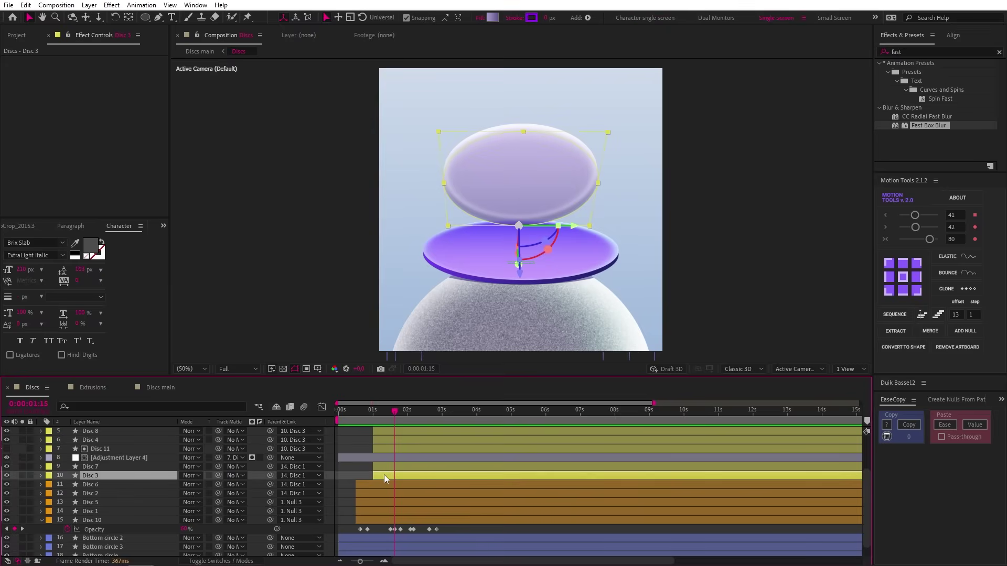
{"action": "key", "text": "ctrl+d"}
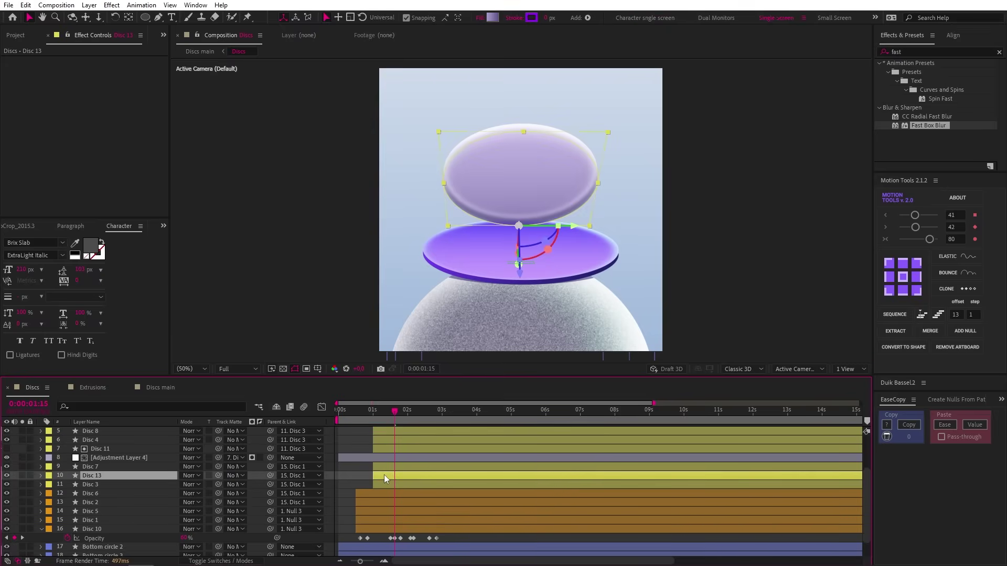
{"action": "type", "text": "r"}
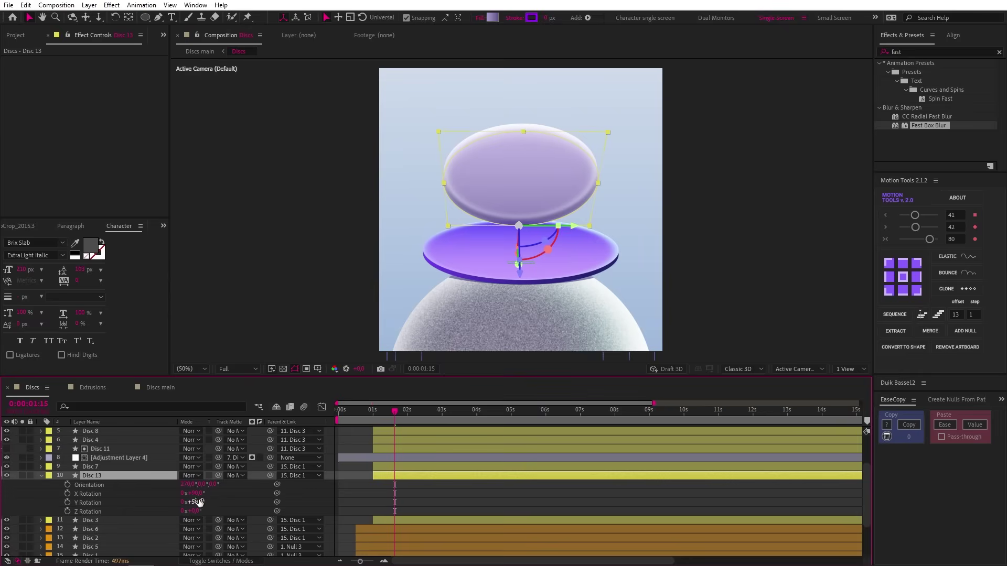
{"action": "type", "text": "0"}
{"action": "key", "text": "Return"}
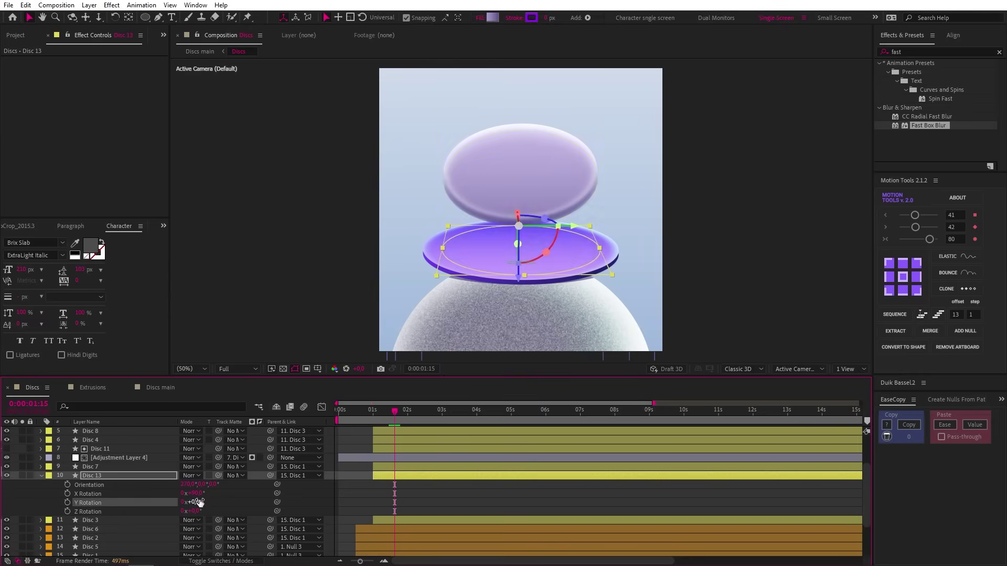
Scale Disc 13 into a narrower, longer ellipse and give it a white 4 px stroke.
{"action": "left_click", "coordinate": [165, 477]}
{"action": "key", "text": "s"}
{"action": "left_click_drag", "start_coordinate": [191, 484], "coordinate": [227, 480]}
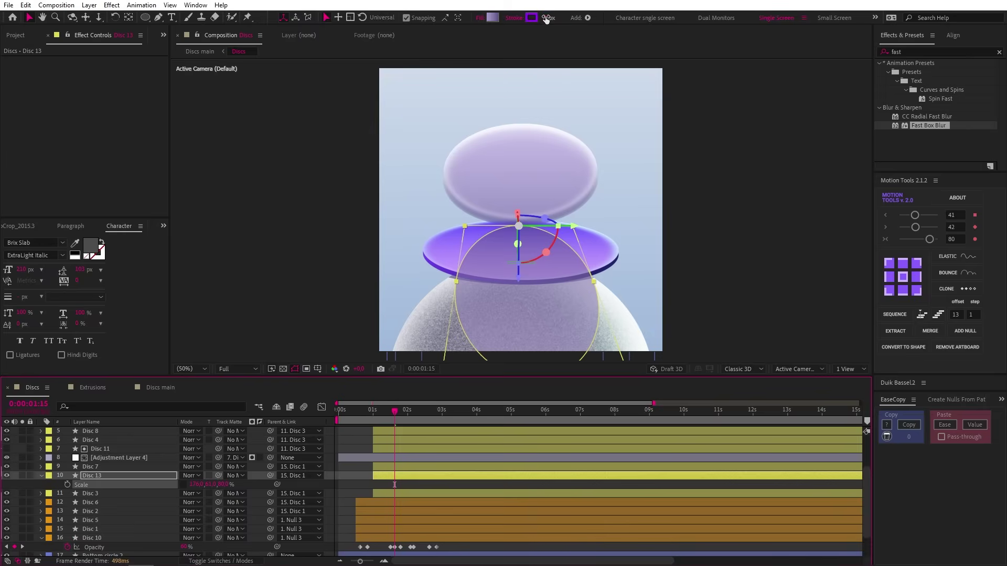
{"action": "left_click", "coordinate": [531, 17]}
{"action": "left_click", "coordinate": [432, 427]}
{"action": "left_click", "coordinate": [661, 298]}
Set Disc 13's blending mode to Overlay and lower its opacity.
{"action": "left_click", "coordinate": [190, 476]}
{"action": "left_click", "coordinate": [220, 208]}
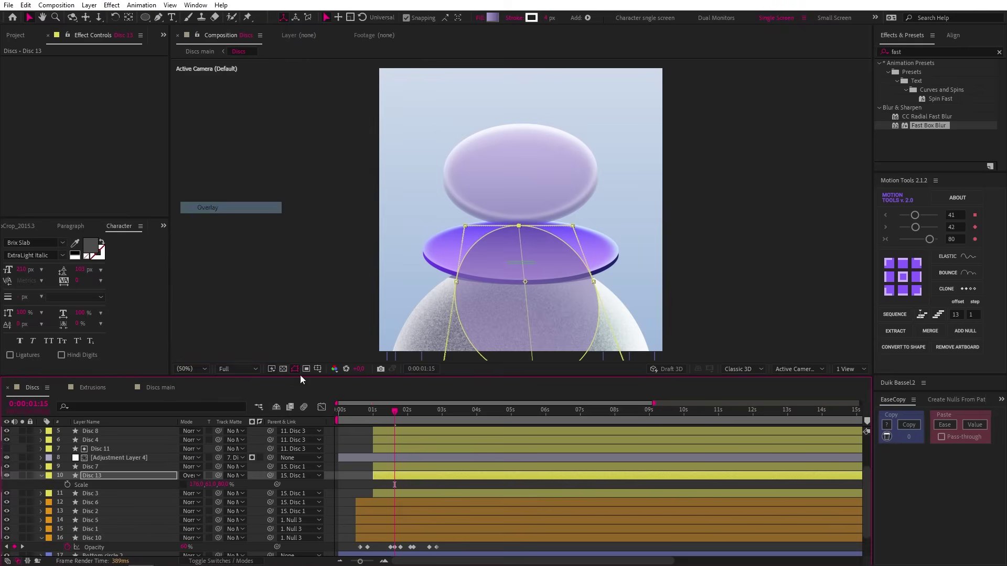
{"action": "left_click", "coordinate": [151, 474]}
{"action": "key", "text": "t"}
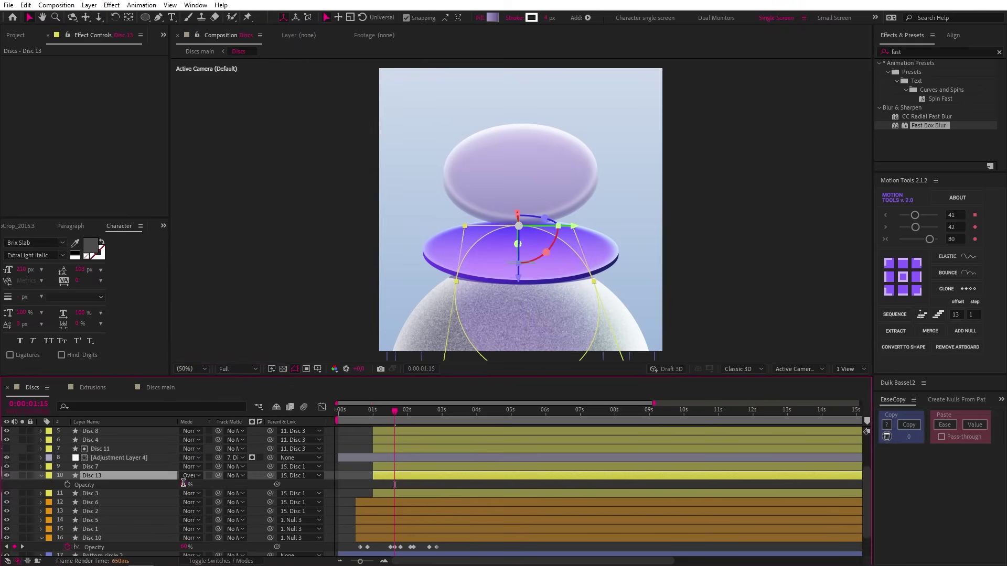
{"action": "key", "text": "Return"}
Draw a closed curved mask on Disc 13 across the purple disc's surface and up over the top disc, and feather it heavily.
{"action": "key", "text": "g"}
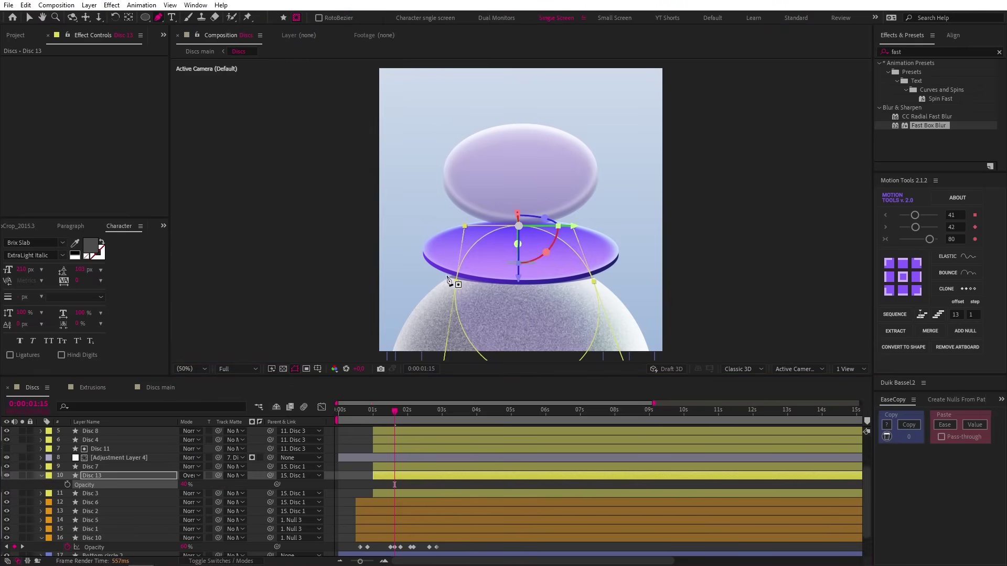
{"action": "left_click_drag", "start_coordinate": [442, 244], "coordinate": [465, 276]}
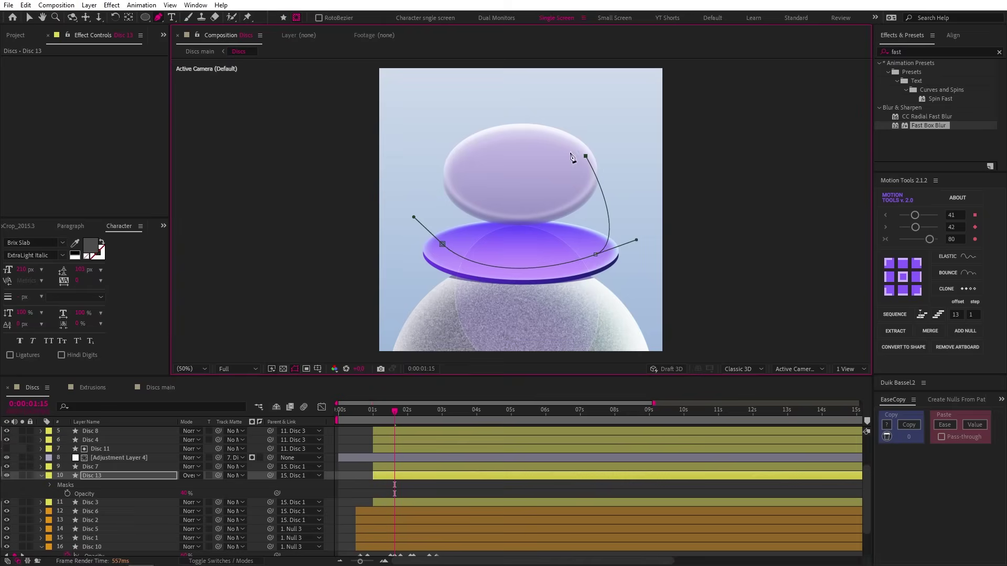
{"action": "left_click", "coordinate": [442, 244]}
{"action": "left_click", "coordinate": [106, 475]}
{"action": "key", "text": "m"}
{"action": "left_click", "coordinate": [59, 484]}
{"action": "left_click", "coordinate": [60, 484]}
{"action": "left_click_drag", "start_coordinate": [193, 502], "coordinate": [215, 502]}
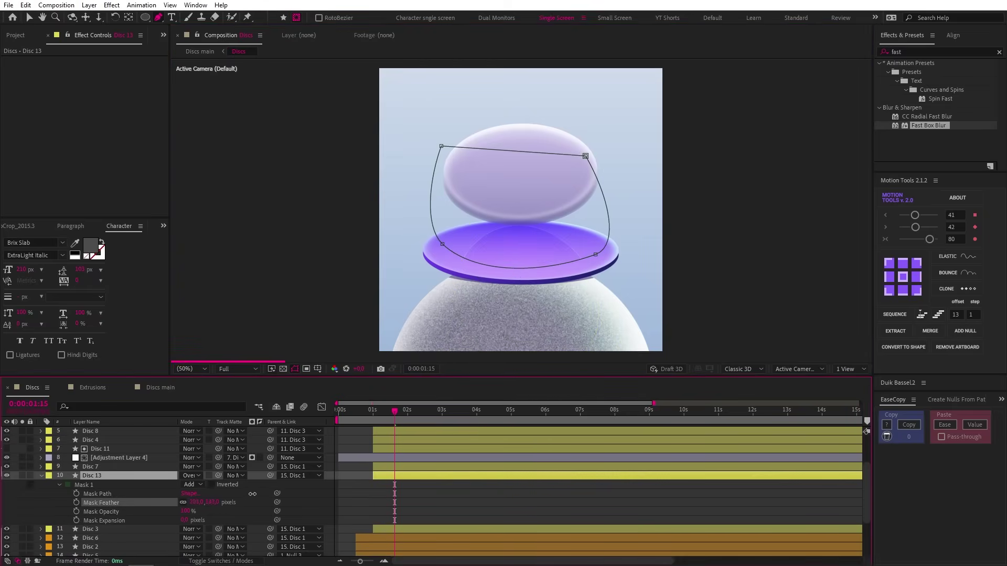
Duplicate the masked Disc 13 and scale the copy narrower to nest inside the original.
{"action": "key", "text": "ctrl+d"}
{"action": "key", "text": "s"}
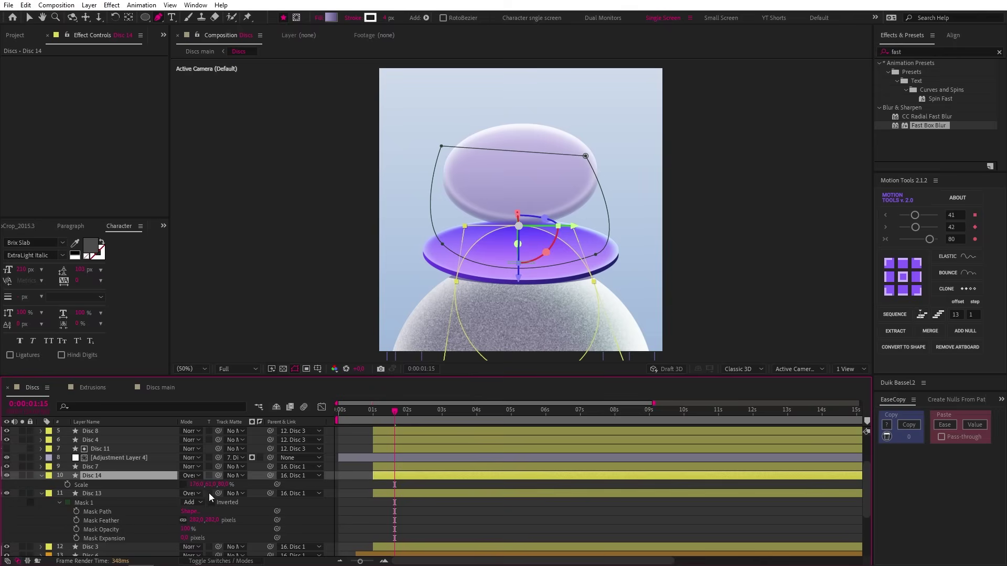
{"action": "left_click_drag", "start_coordinate": [209, 484], "coordinate": [245, 483]}
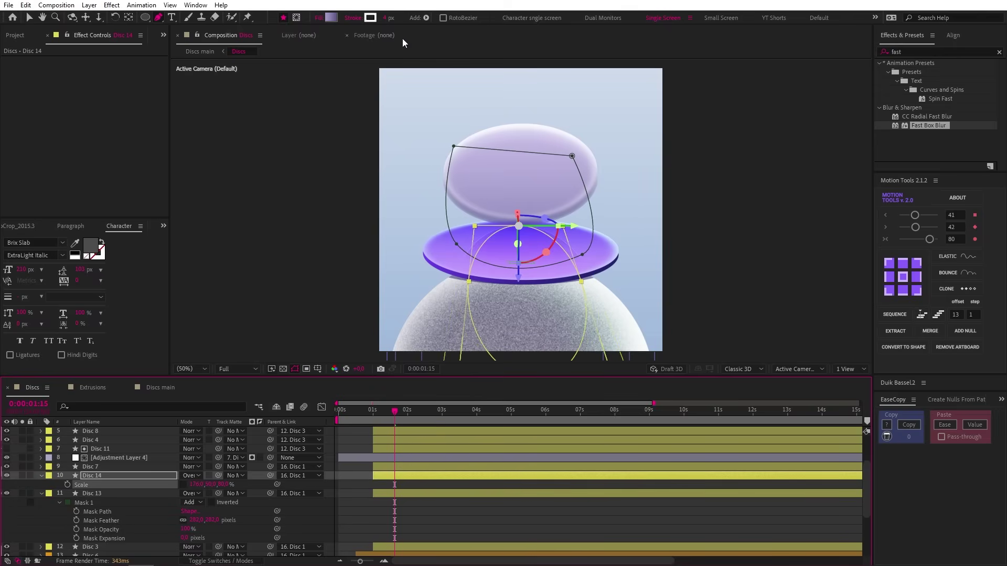